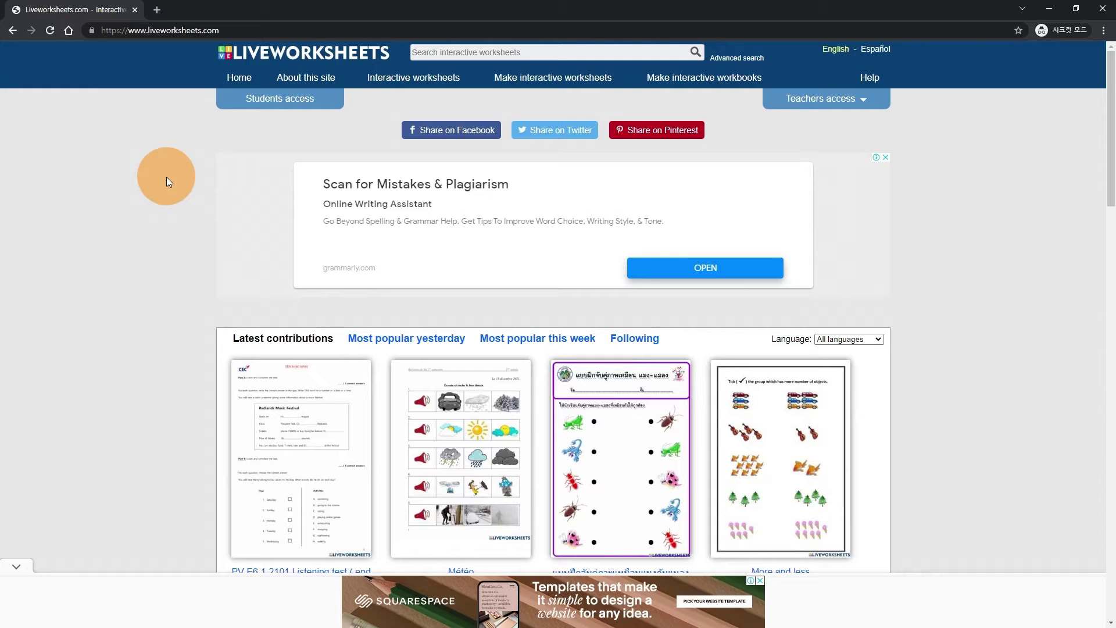
# - Open the teacher registration page and review the username and password fields
pyautogui.click(861, 103)
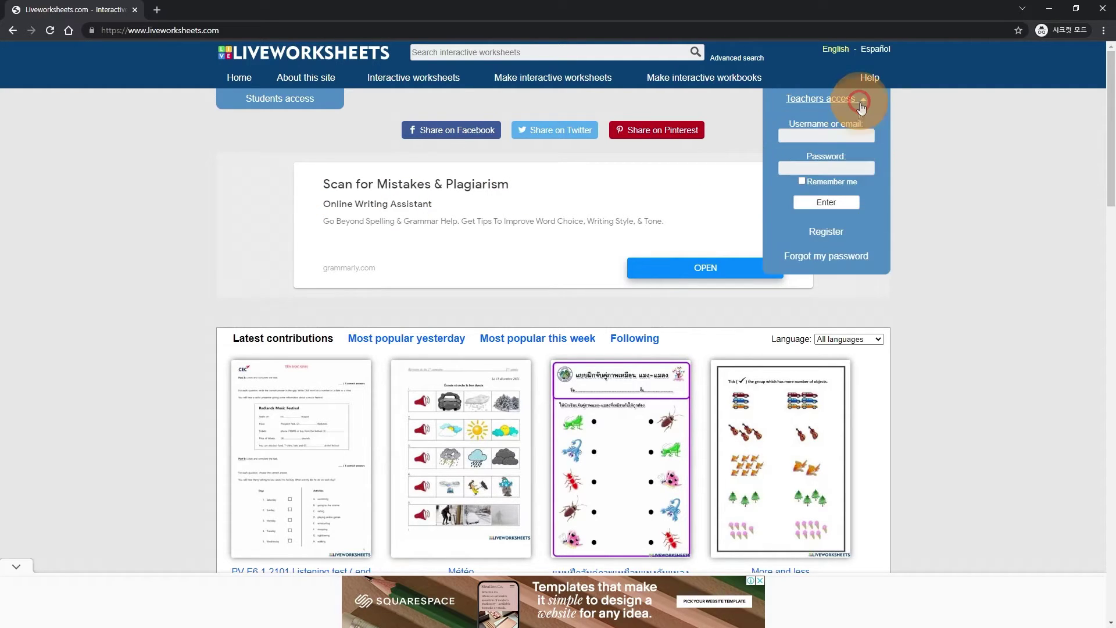
pyautogui.click(825, 232)
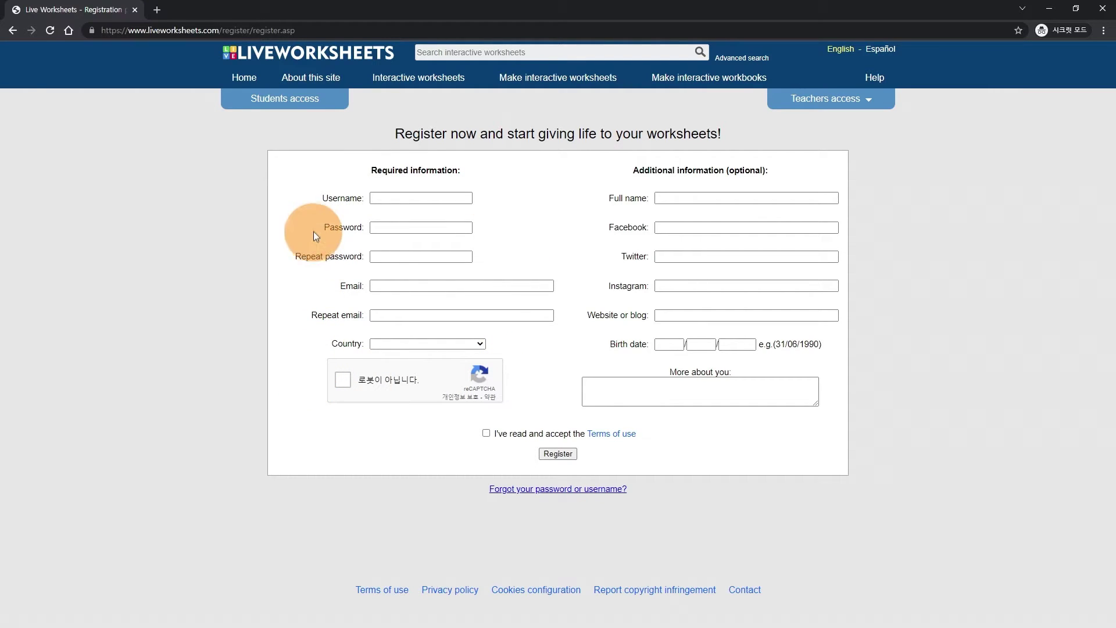
pyautogui.moveTo(323, 197); pyautogui.dragTo(364, 197)
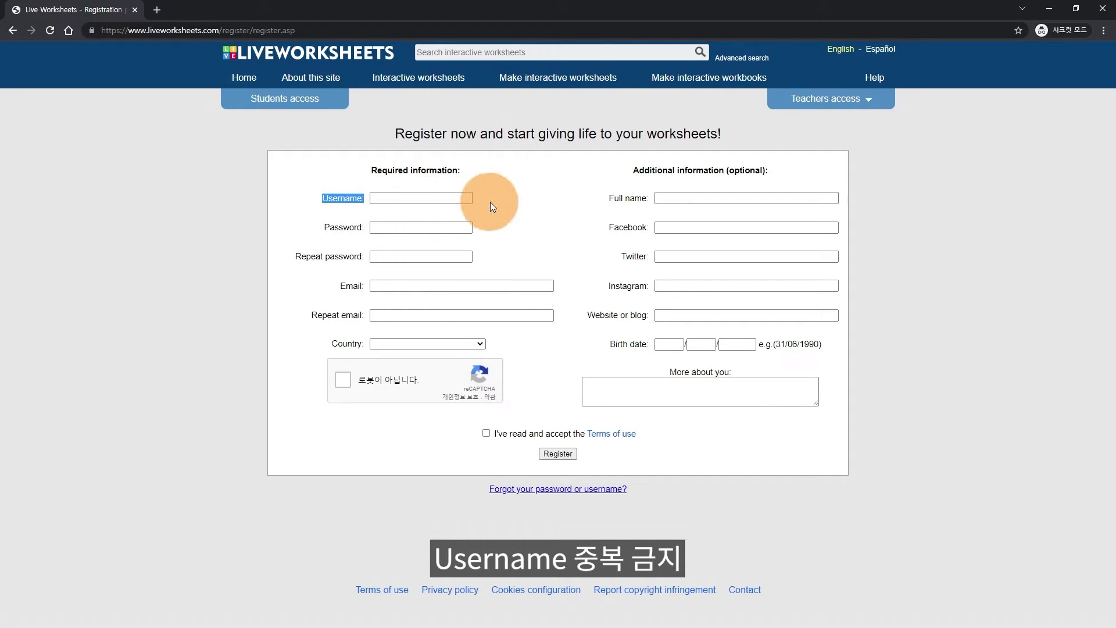
pyautogui.moveTo(324, 226); pyautogui.dragTo(366, 256)
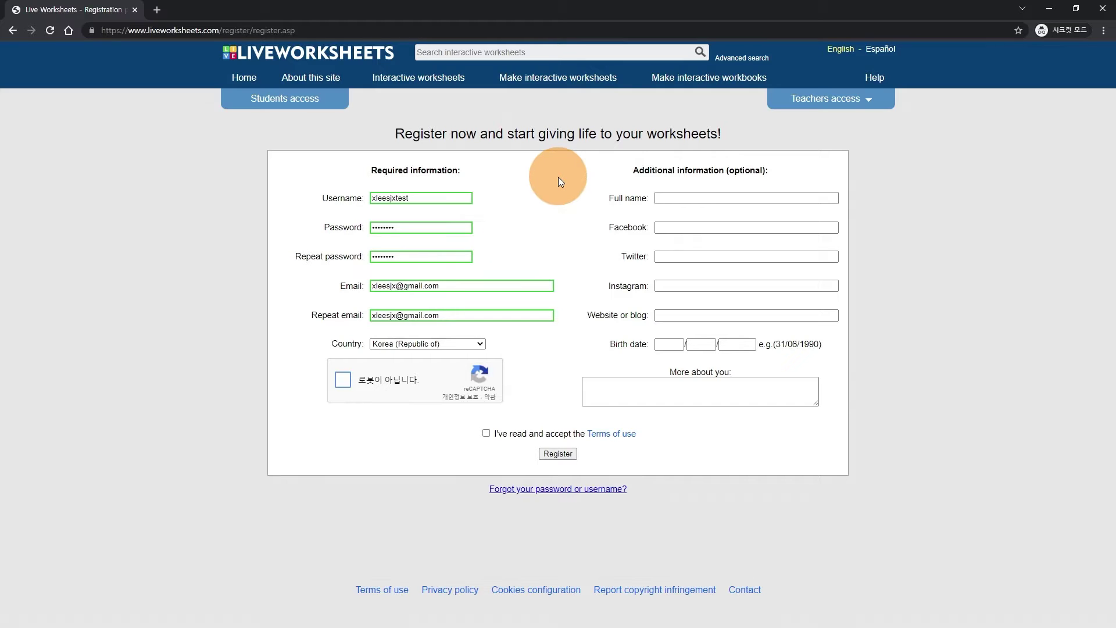
# - Pass the traffic-light robot check and accept the Terms of use
pyautogui.click(345, 379)
pyautogui.click(392, 389)
pyautogui.click(465, 387)
pyautogui.click(448, 422)
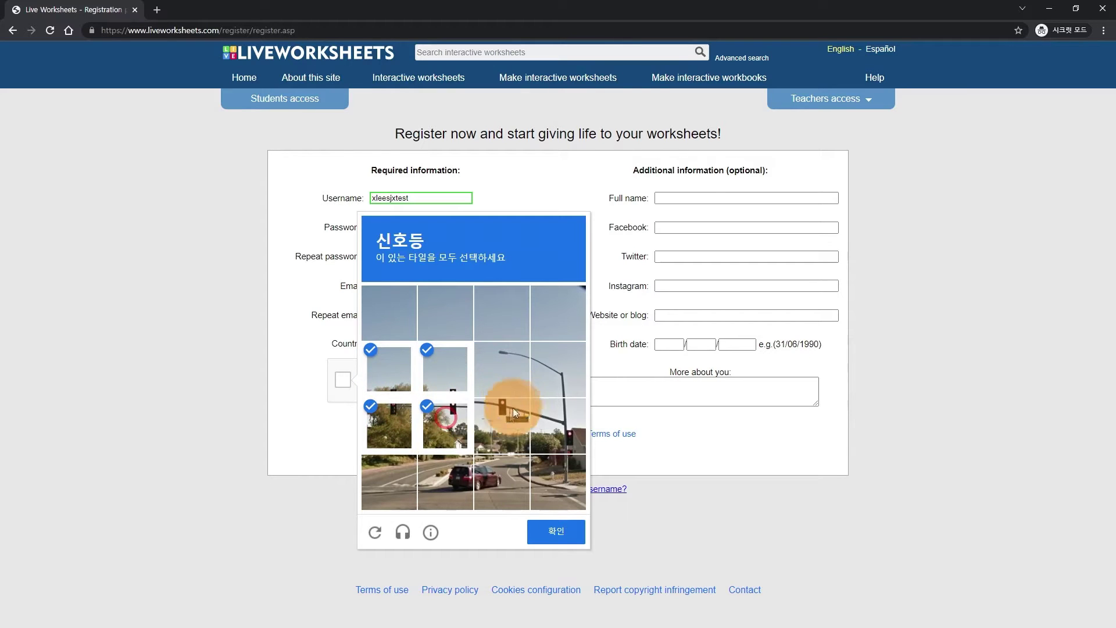
pyautogui.click(506, 421)
pyautogui.click(555, 425)
pyautogui.click(571, 529)
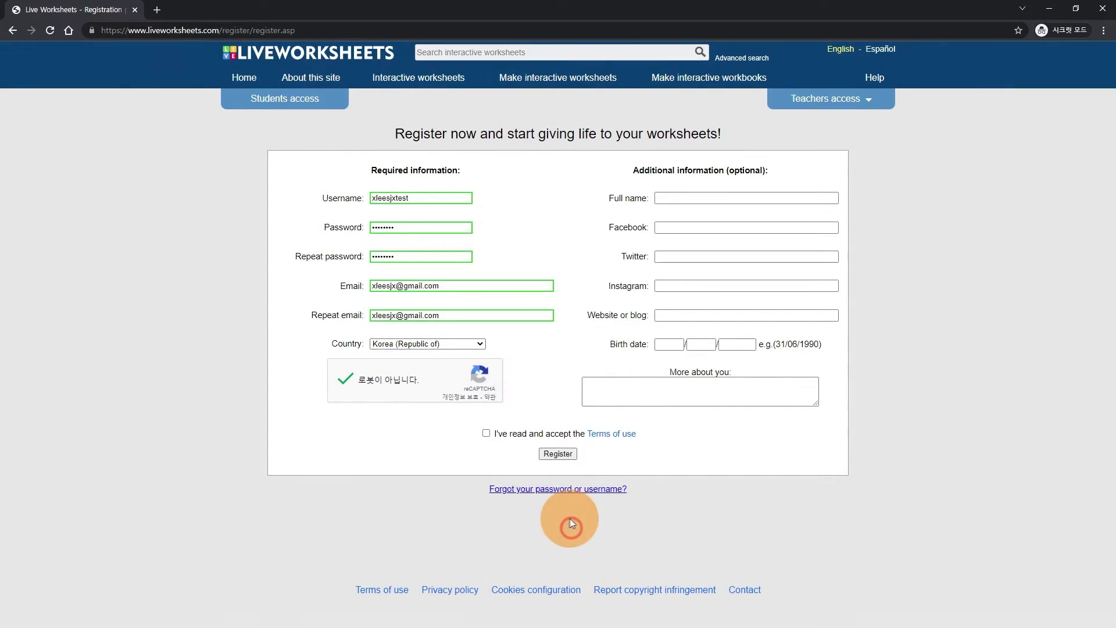
pyautogui.click(486, 434)
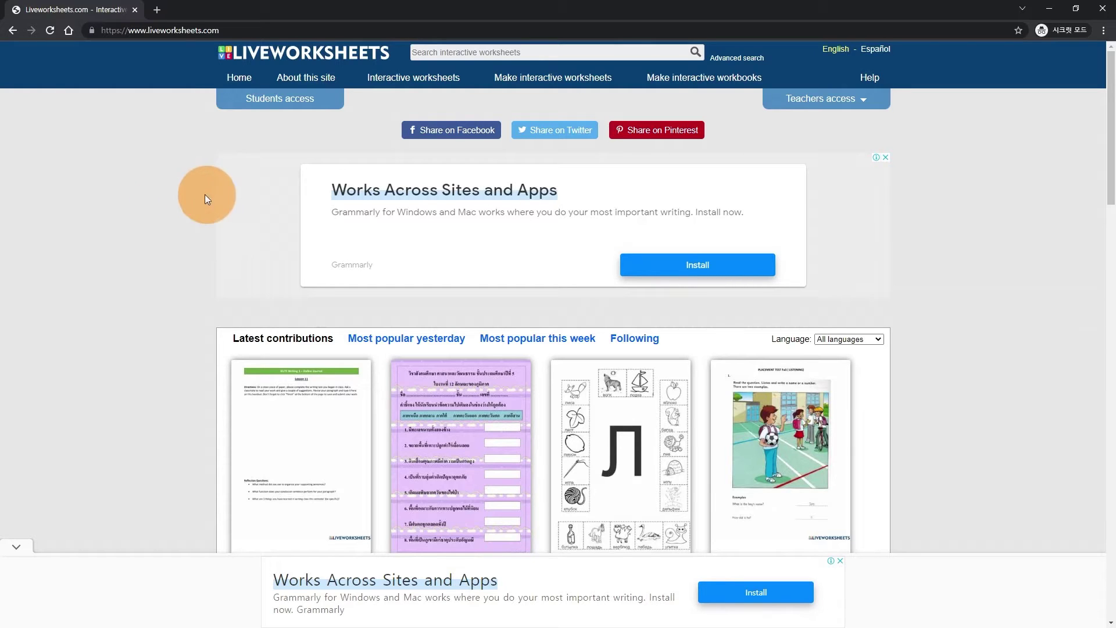
# - Log in to the teacher account with the registered e-mail address and password
pyautogui.click(827, 105)
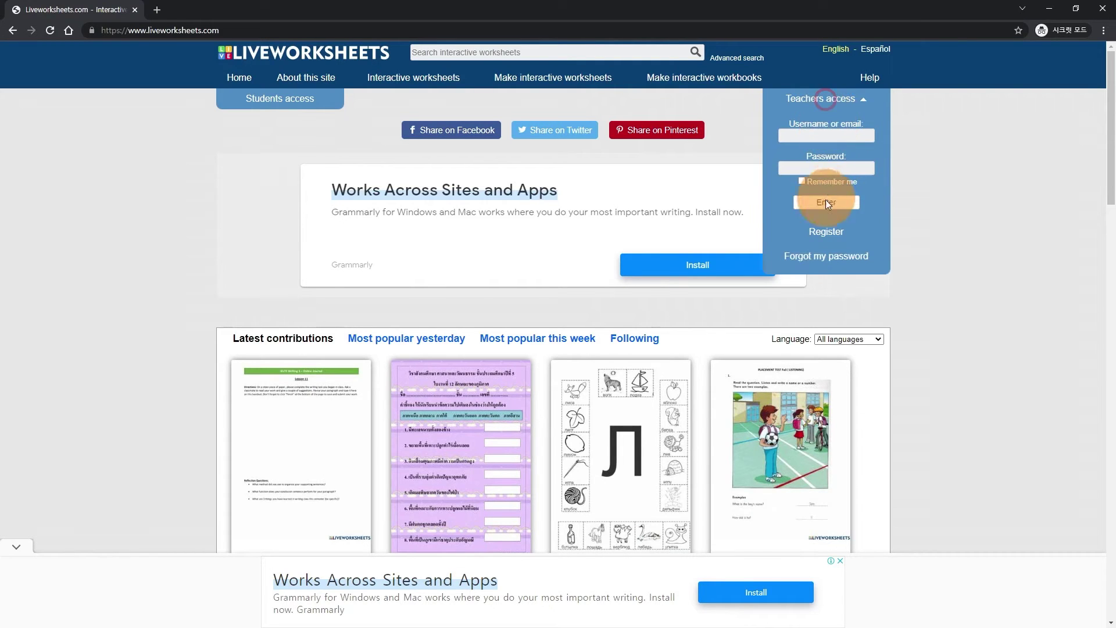
pyautogui.click(814, 133)
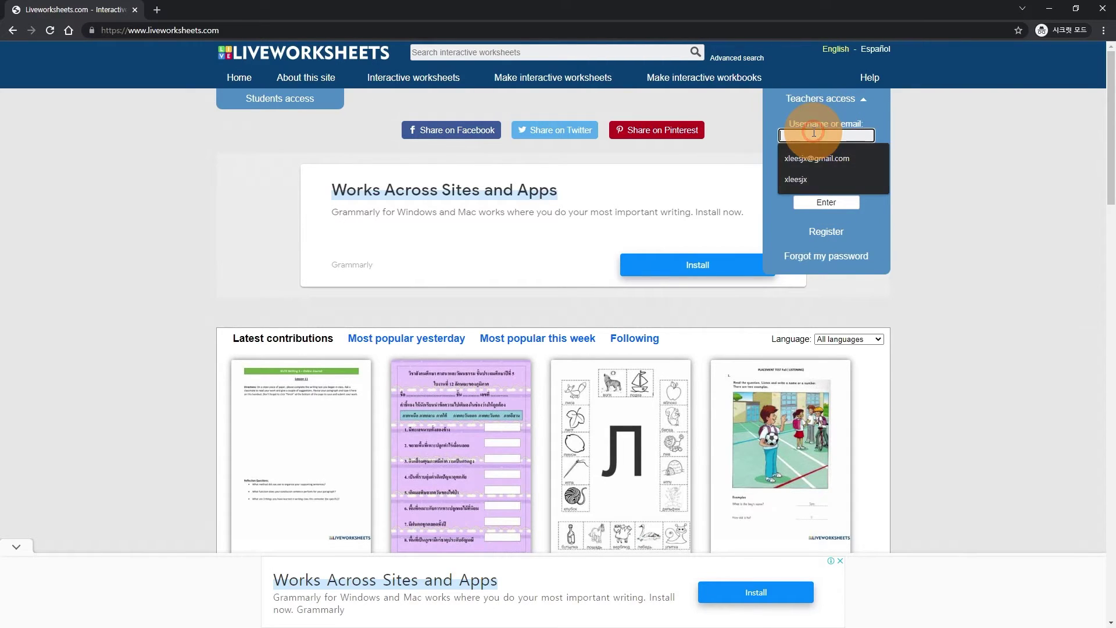
pyautogui.write('틷')
pyautogui.press('BackSpace')
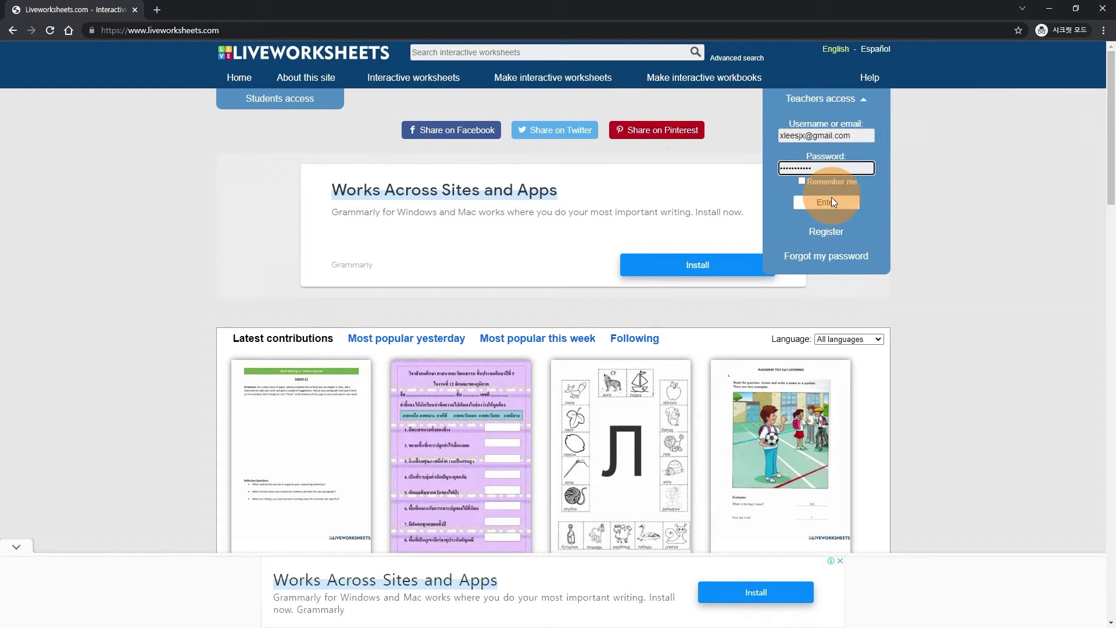
pyautogui.click(830, 203)
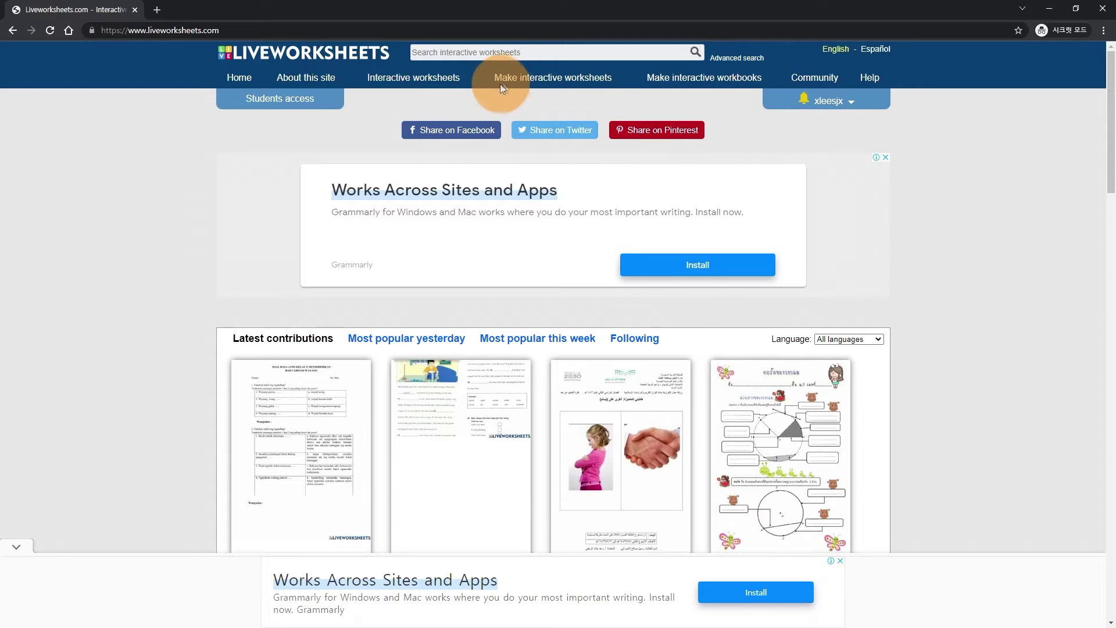
# - Browse interactive worksheets filtered to Korean, then start the worksheet maker's Get started page
pyautogui.click(450, 86)
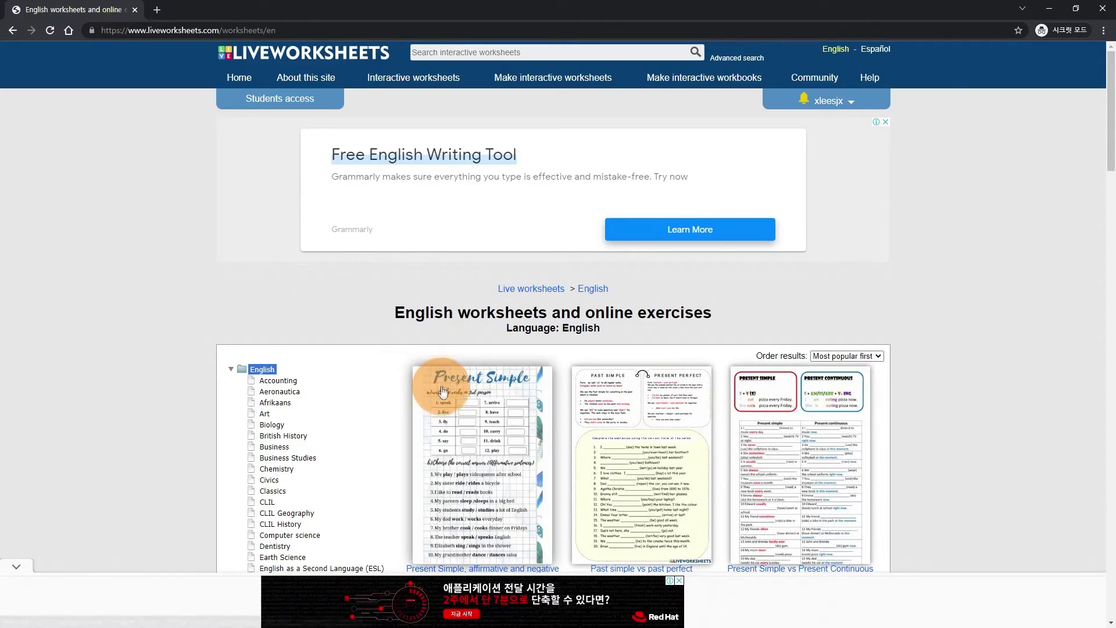
pyautogui.scroll(-15, 373, 368)
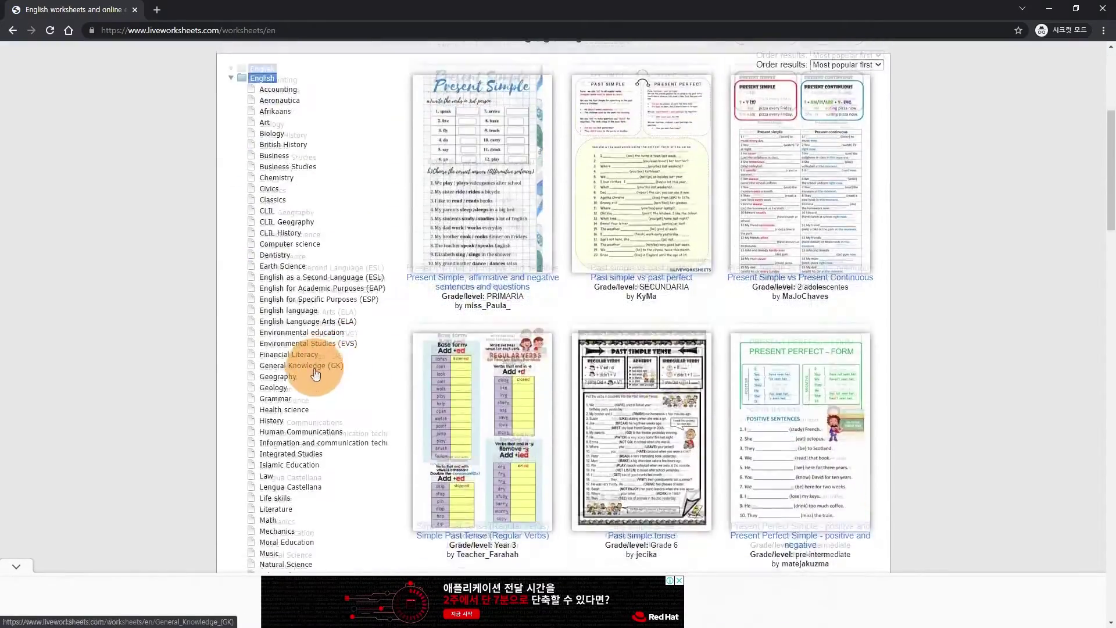
pyautogui.scroll(-10, 273, 366)
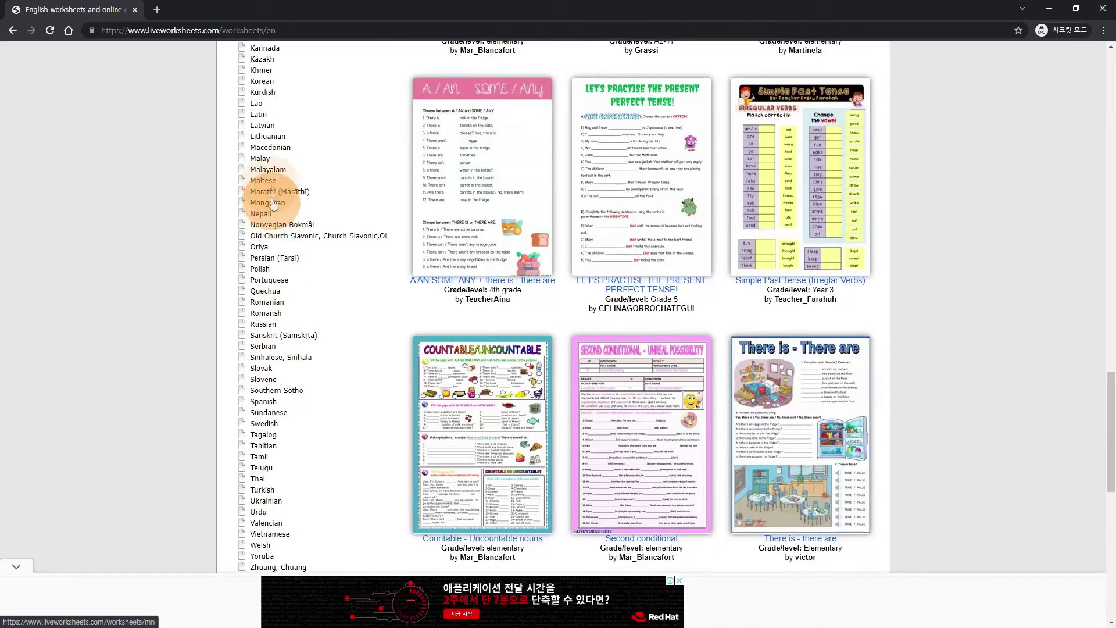
pyautogui.click(262, 82)
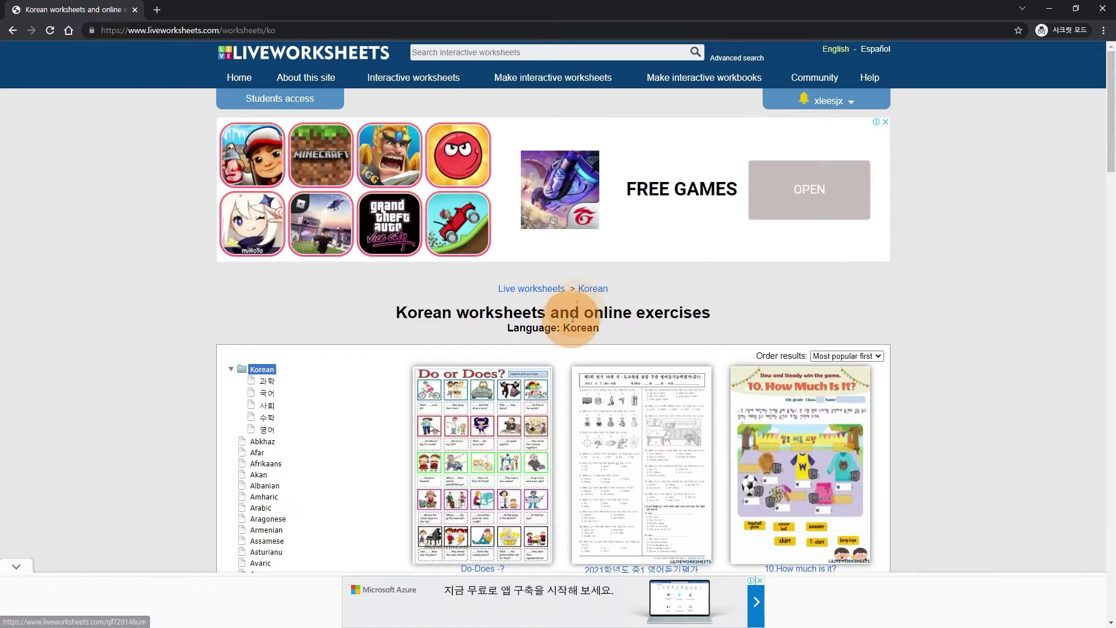
pyautogui.click(581, 79)
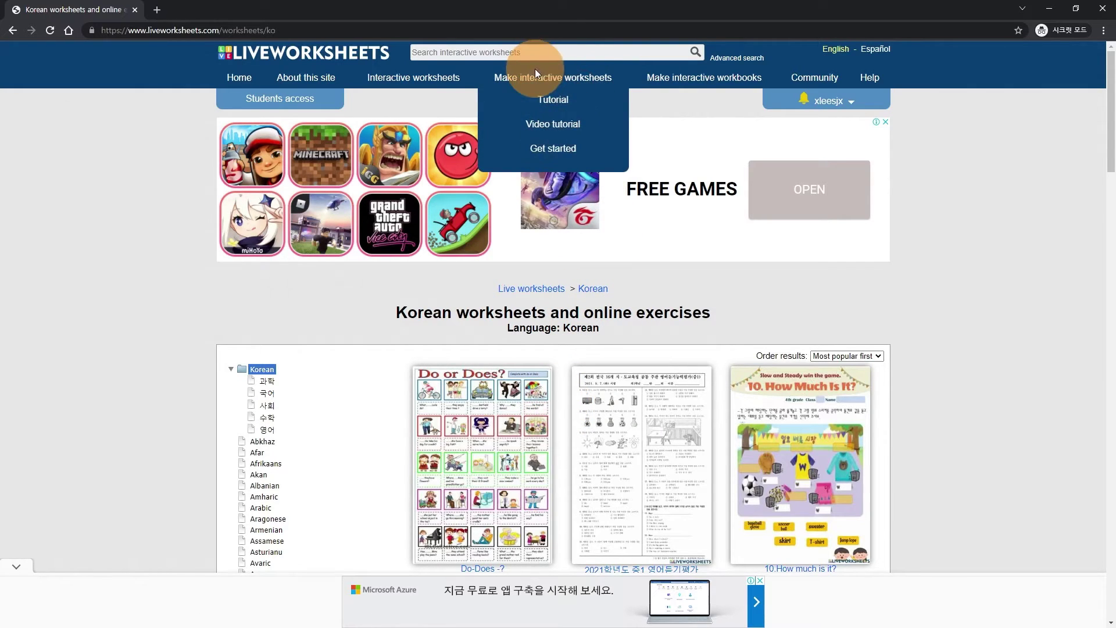
pyautogui.click(552, 149)
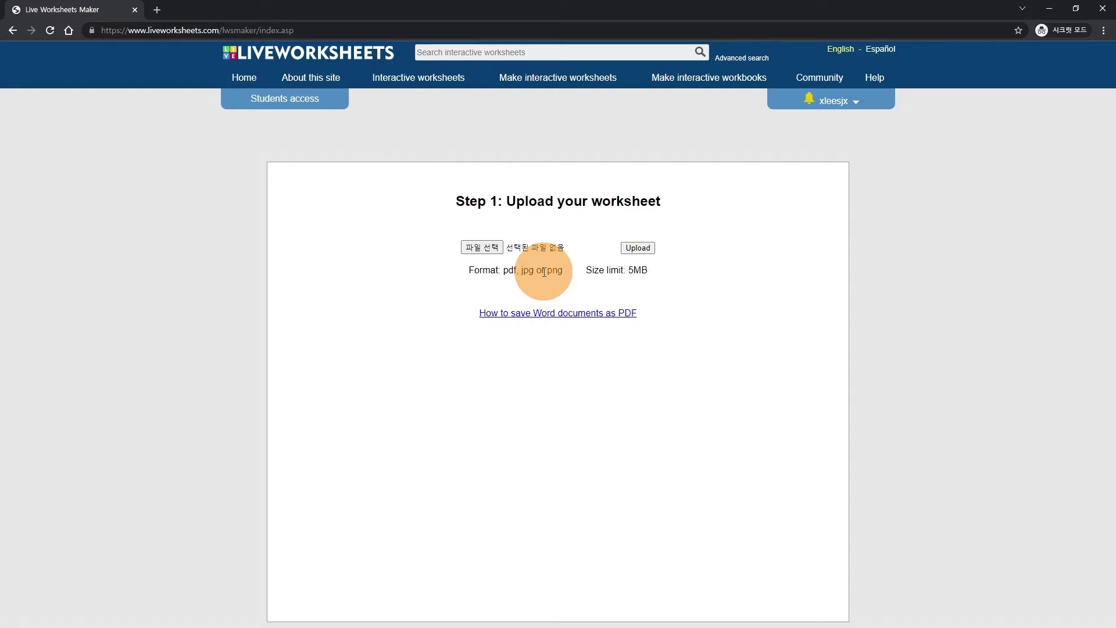
# - Choose 라이브워크시트.pdf from the Desktop and upload it into the worksheet editor
pyautogui.click(491, 250)
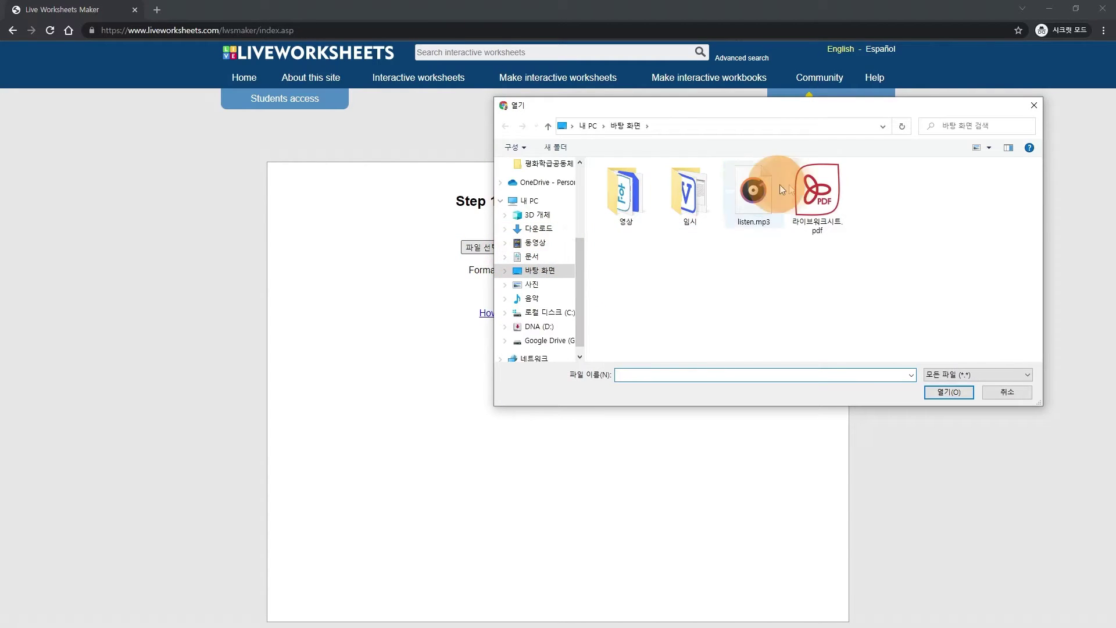
pyautogui.click(812, 198)
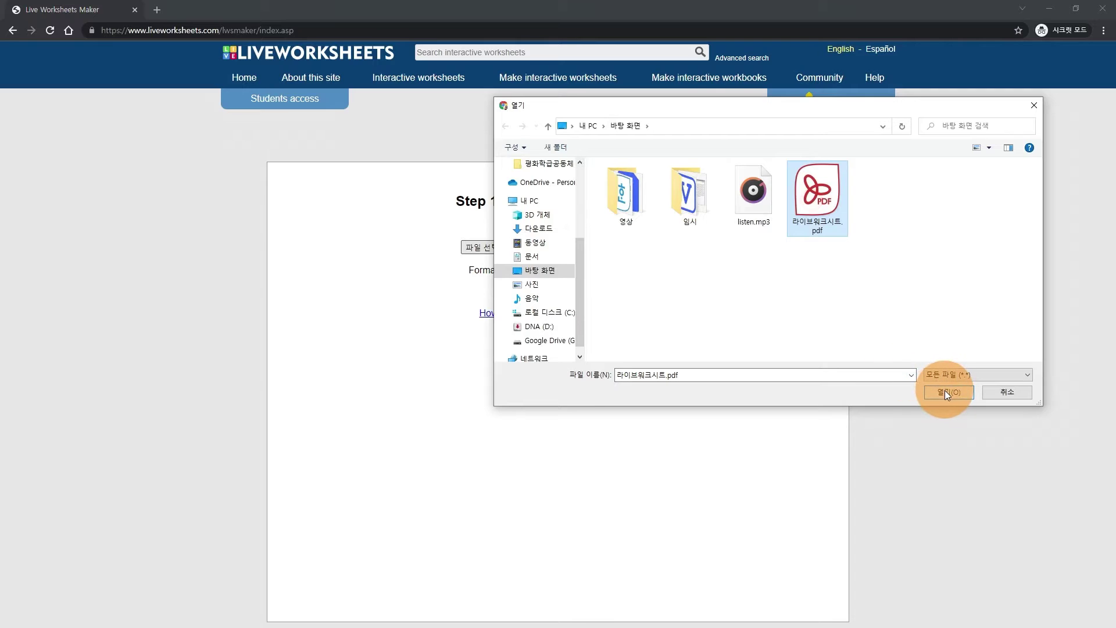
pyautogui.click(944, 390)
pyautogui.click(634, 246)
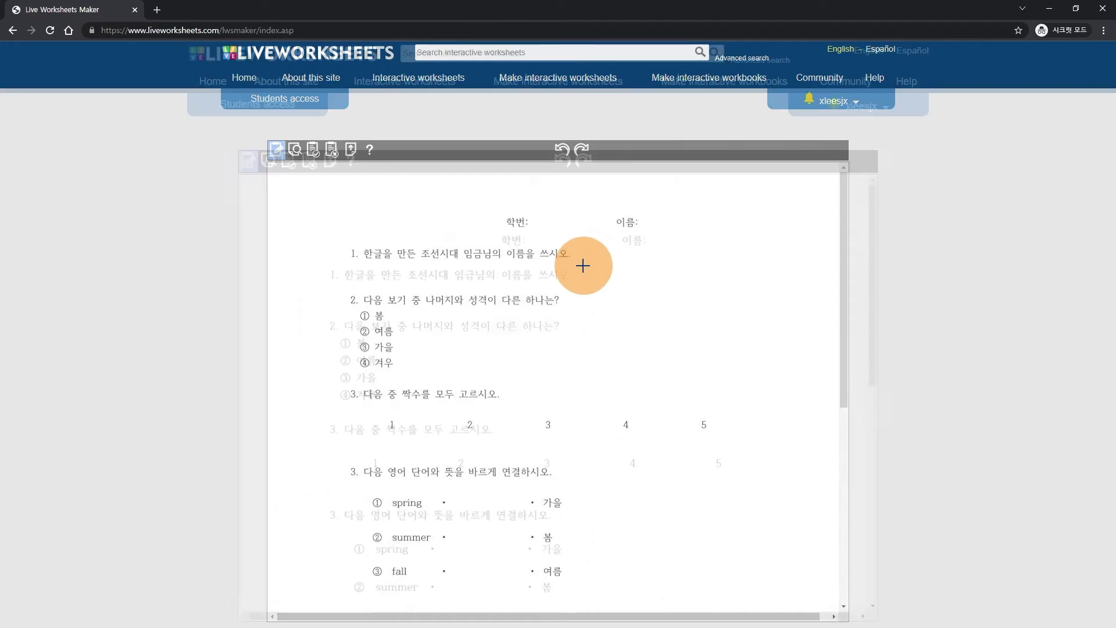
pyautogui.keyDown('ctrl'); pyautogui.scroll(4, 581, 265); pyautogui.keyUp('ctrl')
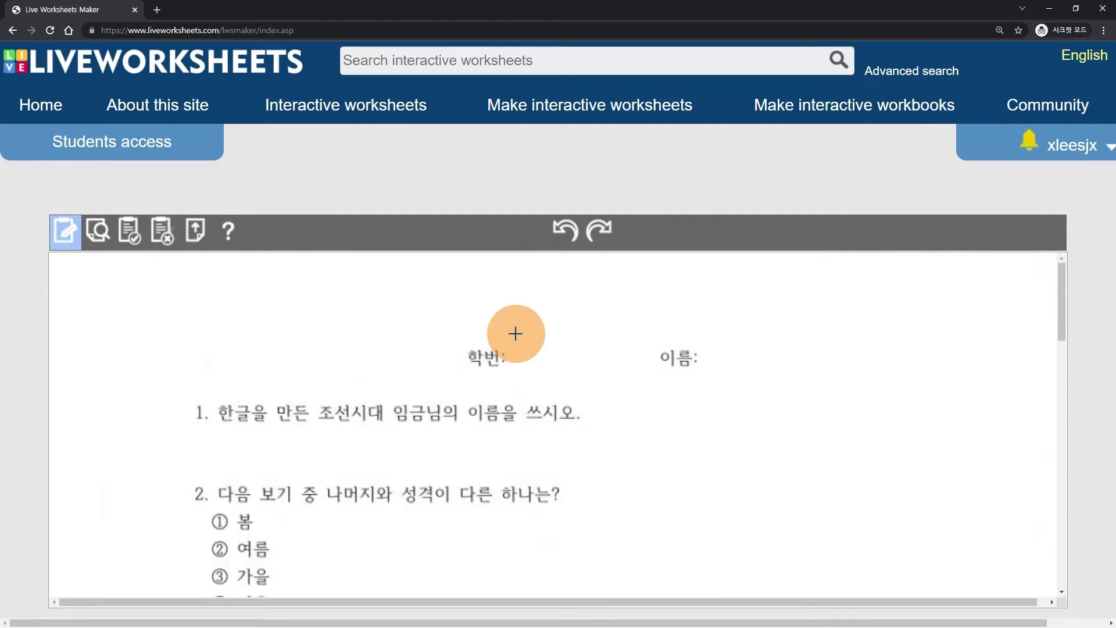
# - Draw answer boxes beside 학번 and 이름, then nudge up and narrow the 이름 box
pyautogui.moveTo(516, 337); pyautogui.dragTo(645, 372)
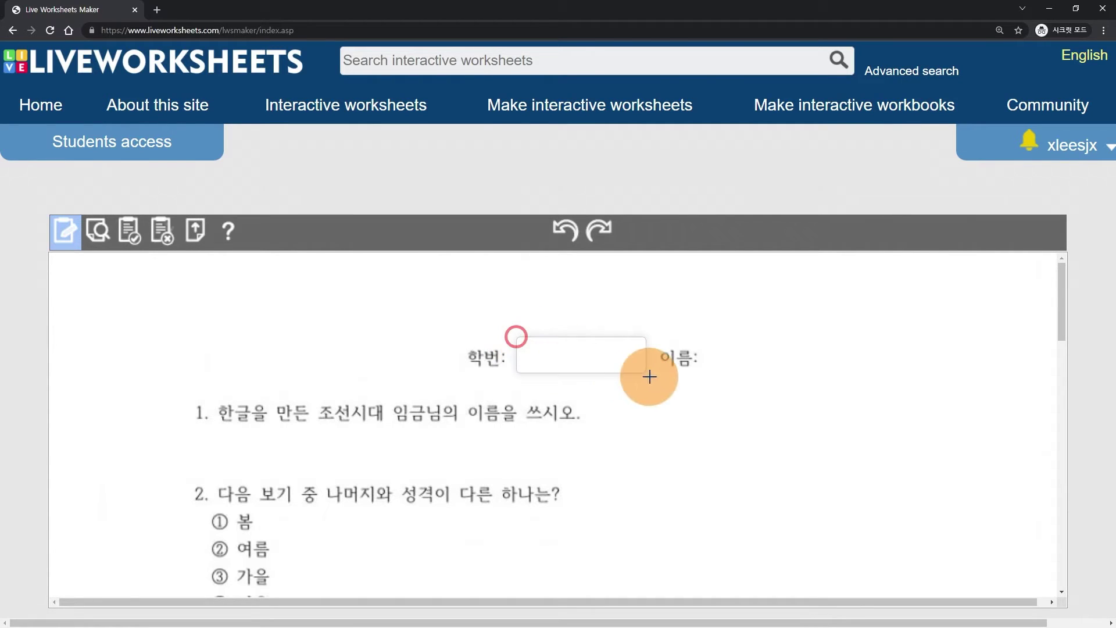
pyautogui.click(708, 343)
pyautogui.moveTo(707, 343); pyautogui.dragTo(843, 377)
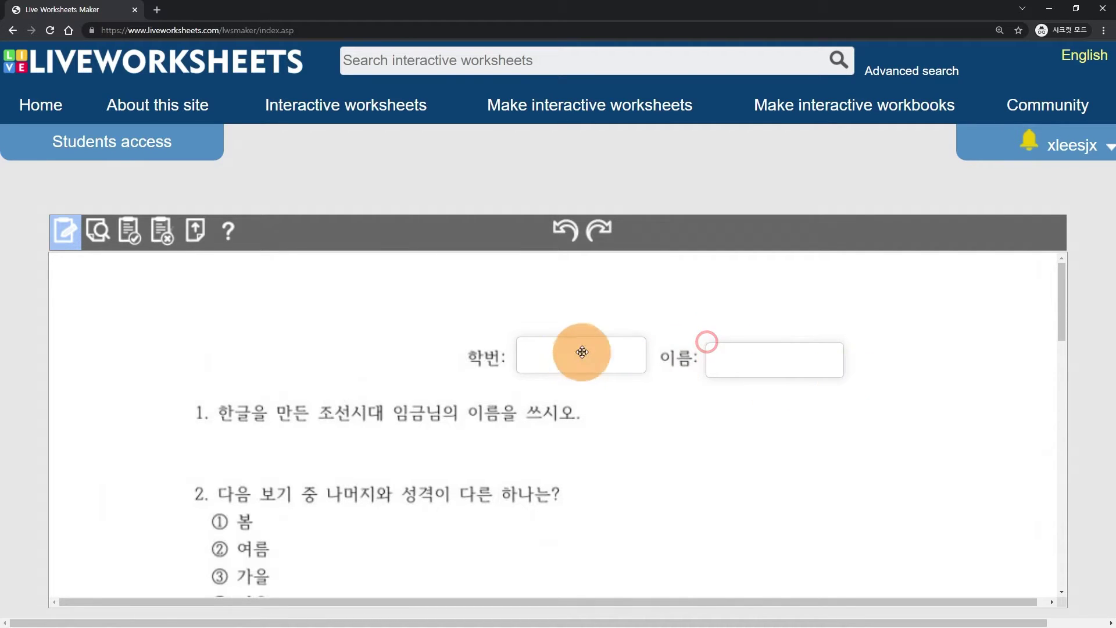
pyautogui.click(739, 349)
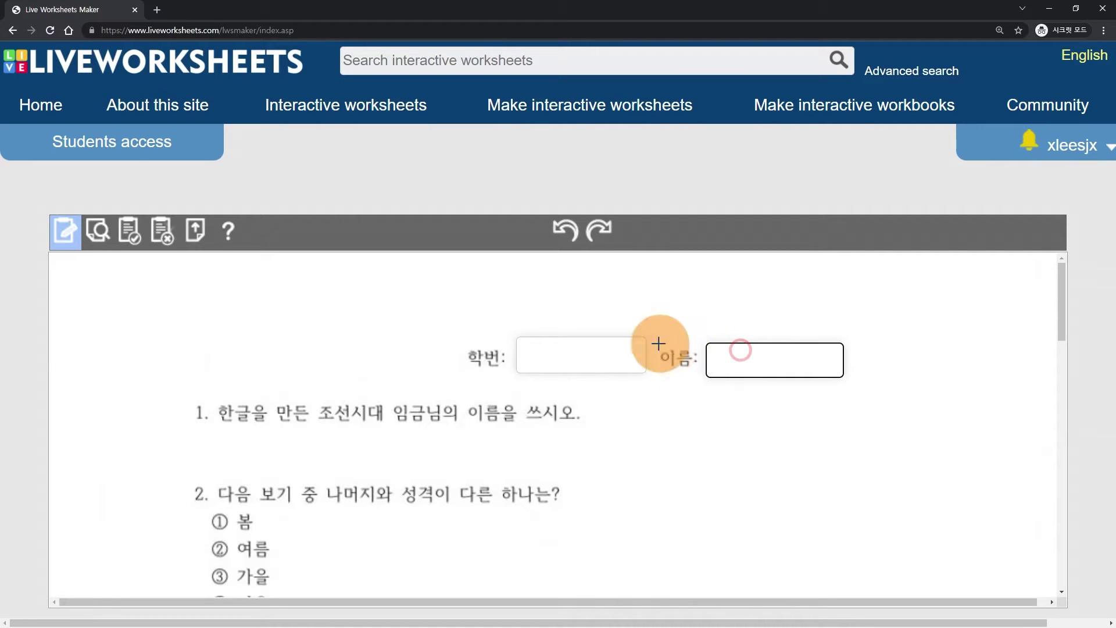
pyautogui.click(772, 359)
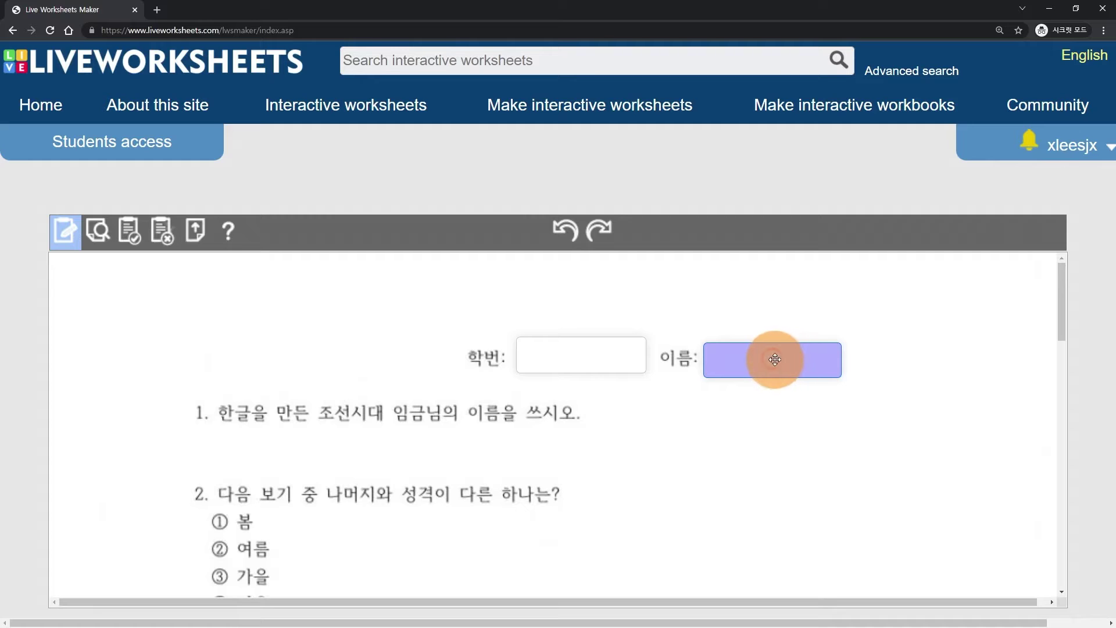
pyautogui.moveTo(773, 357)
pyautogui.mouseDown()
pyautogui.moveTo(787, 326)
pyautogui.moveTo(771, 355)
pyautogui.mouseUp()
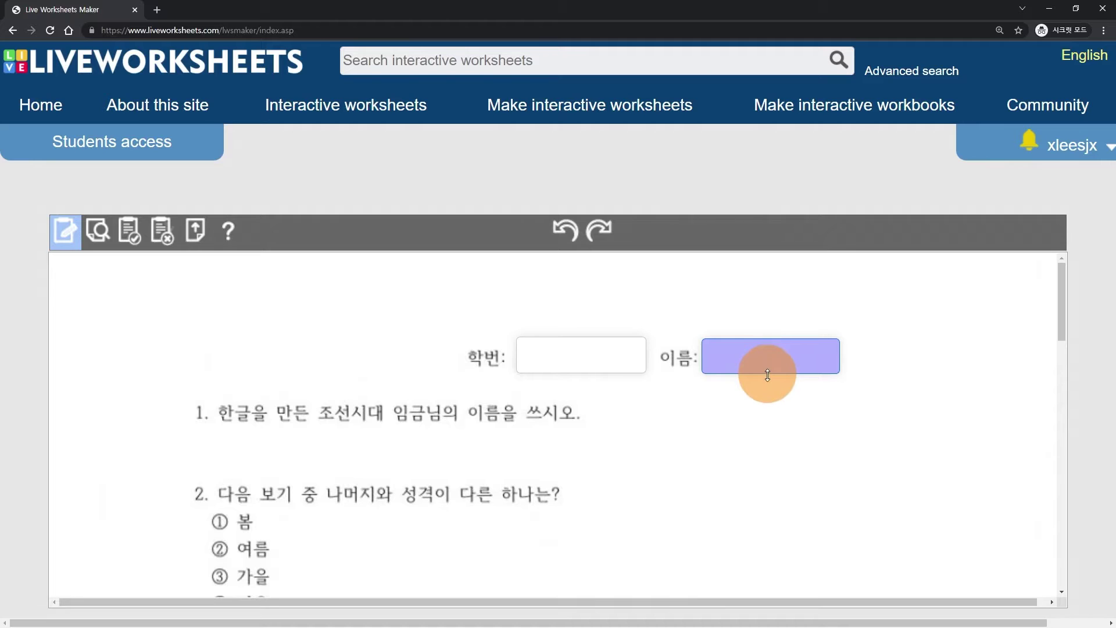
pyautogui.moveTo(767, 374); pyautogui.dragTo(768, 372)
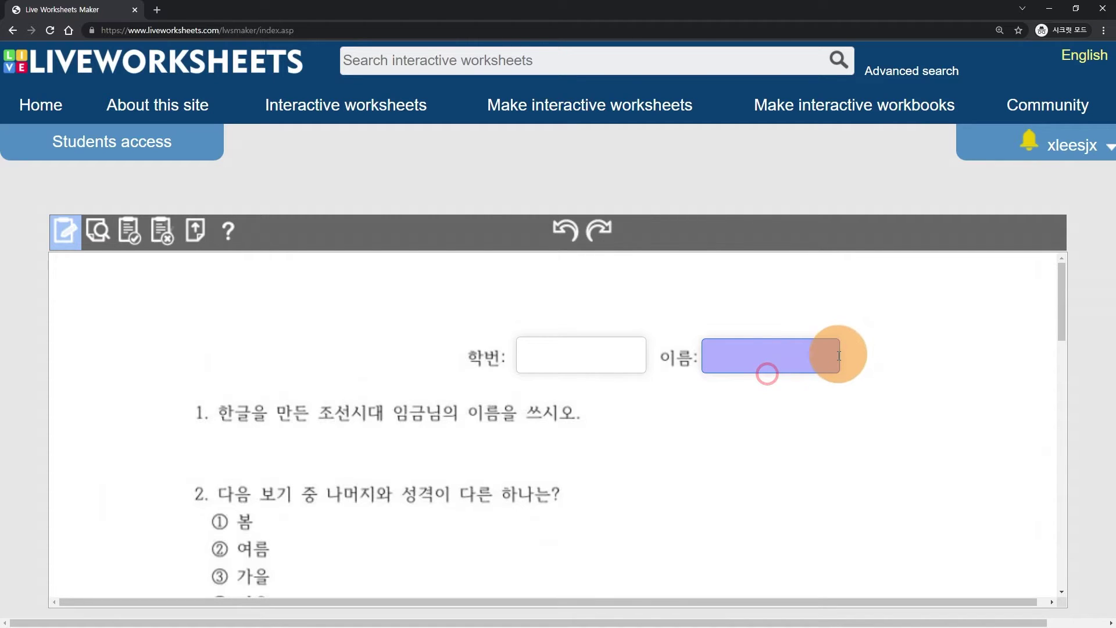
pyautogui.moveTo(837, 356); pyautogui.dragTo(833, 356)
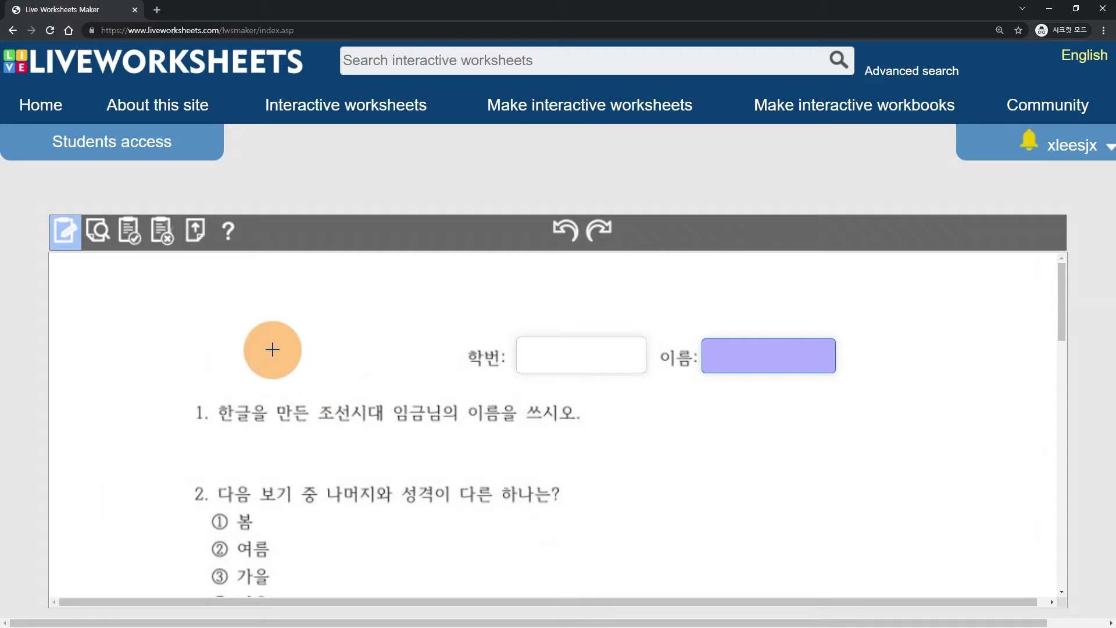
pyautogui.scroll(-2, 227, 337)
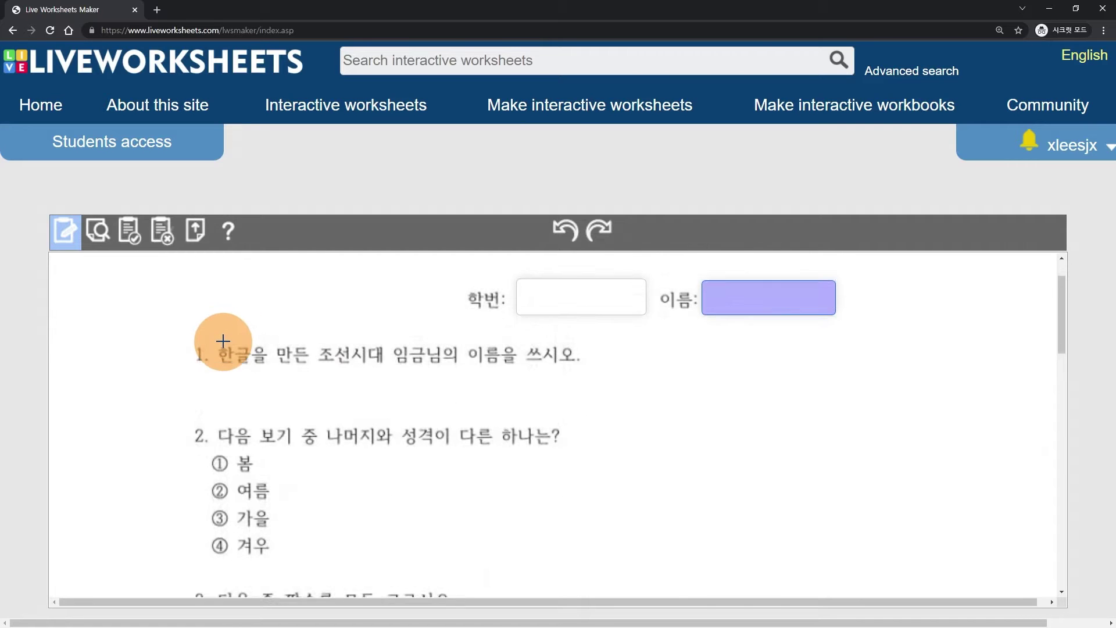
# - Draw question 1's answer box and enter 세종대왕/세종 as the accepted answers
pyautogui.moveTo(224, 317); pyautogui.dragTo(426, 356)
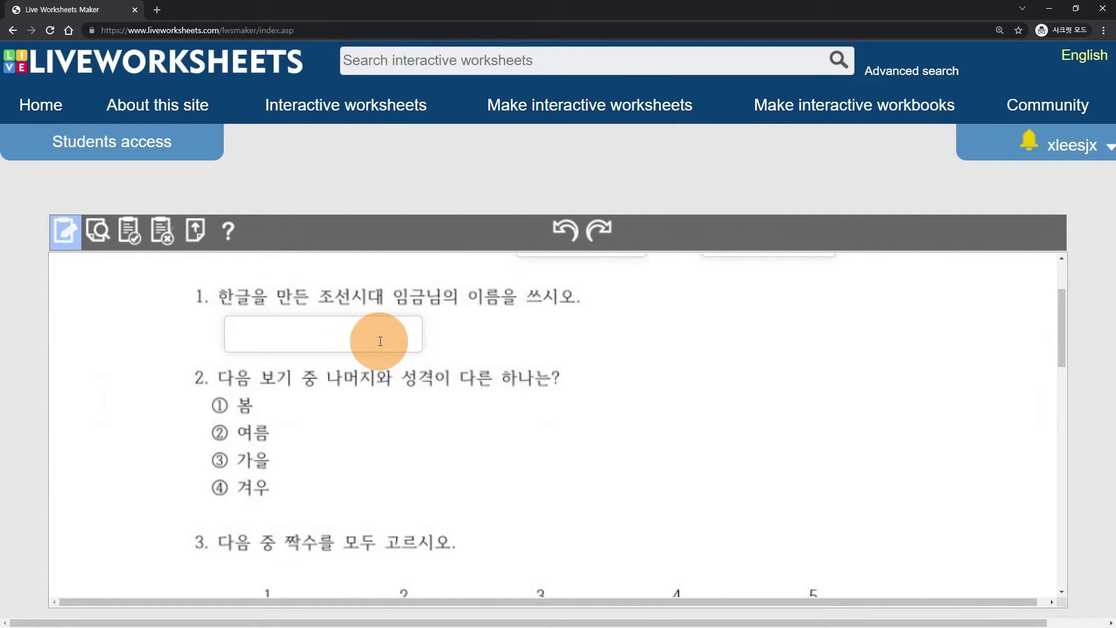
pyautogui.scroll(1, 381, 342)
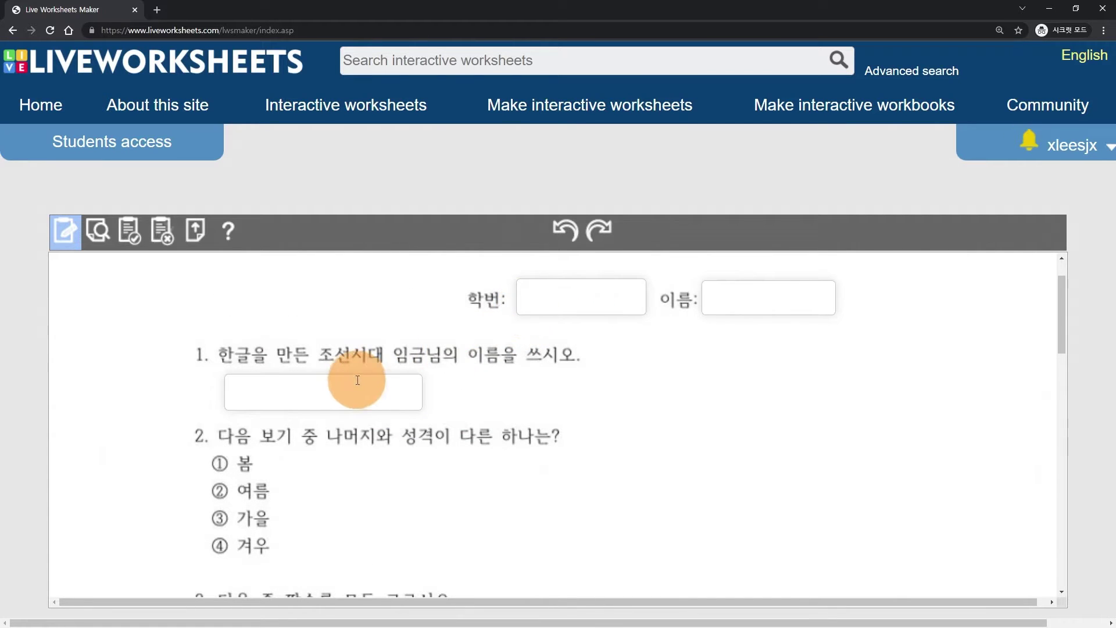
pyautogui.scroll(-1, 343, 376)
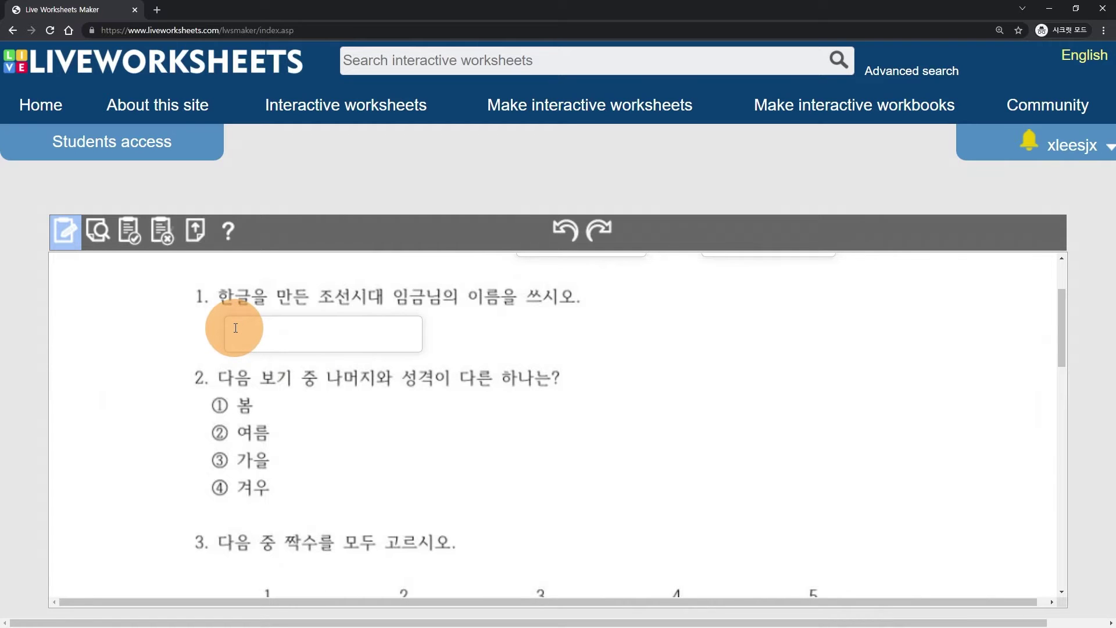
pyautogui.click(236, 328)
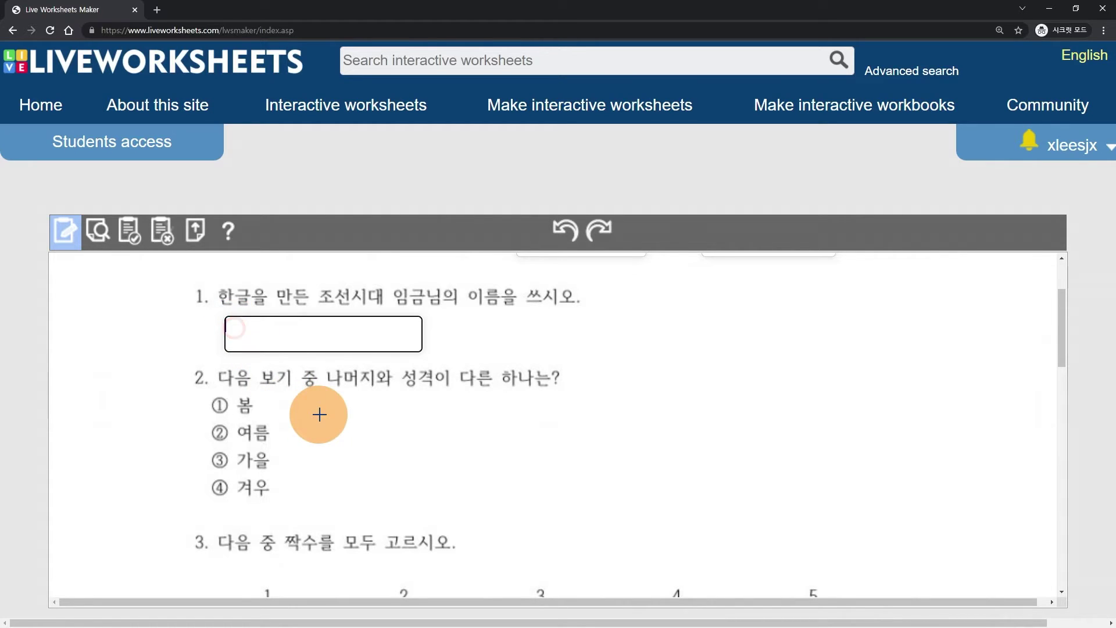
pyautogui.write('tpwh')
pyautogui.press('BackSpace')
pyautogui.press('BackSpace')
pyautogui.press('BackSpace')
pyautogui.press('BackSpace')
pyautogui.write('대오')
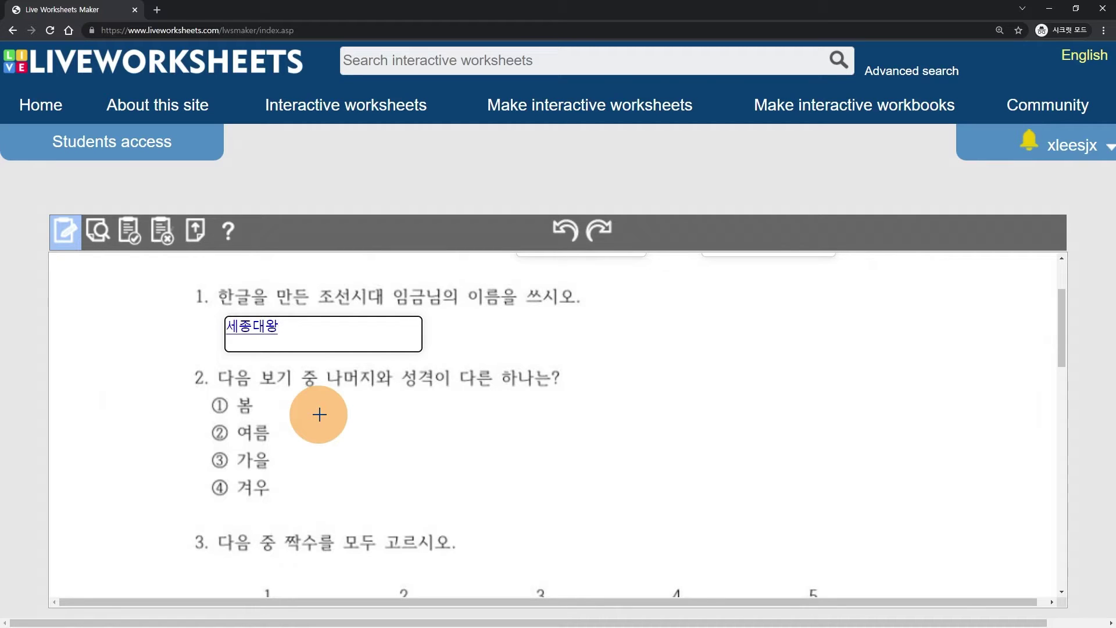
pyautogui.write('/세종')
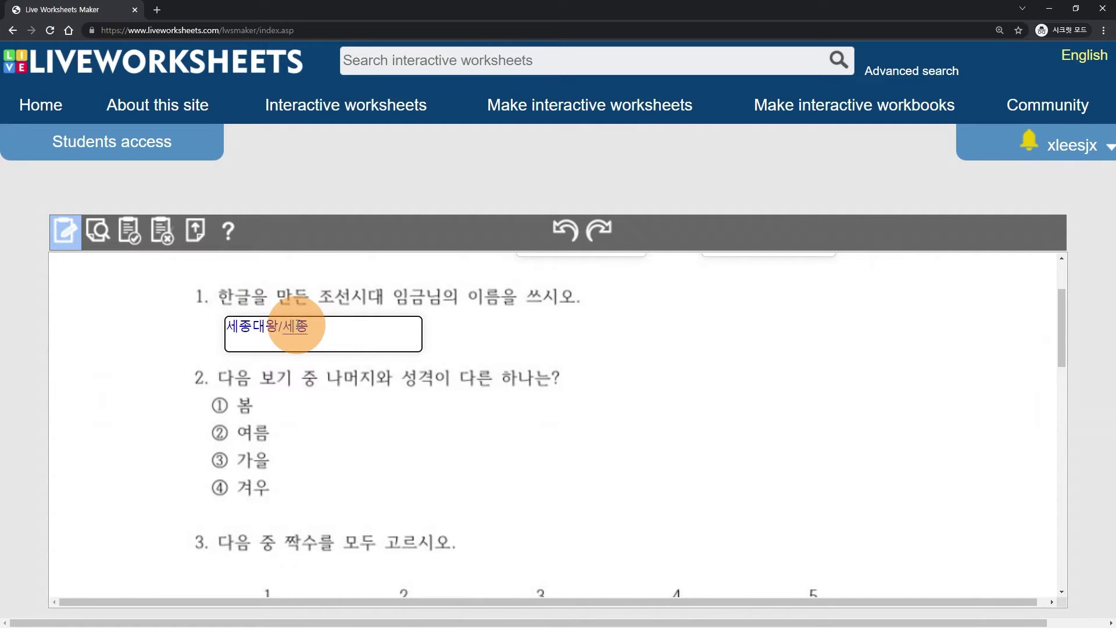
pyautogui.click(381, 407)
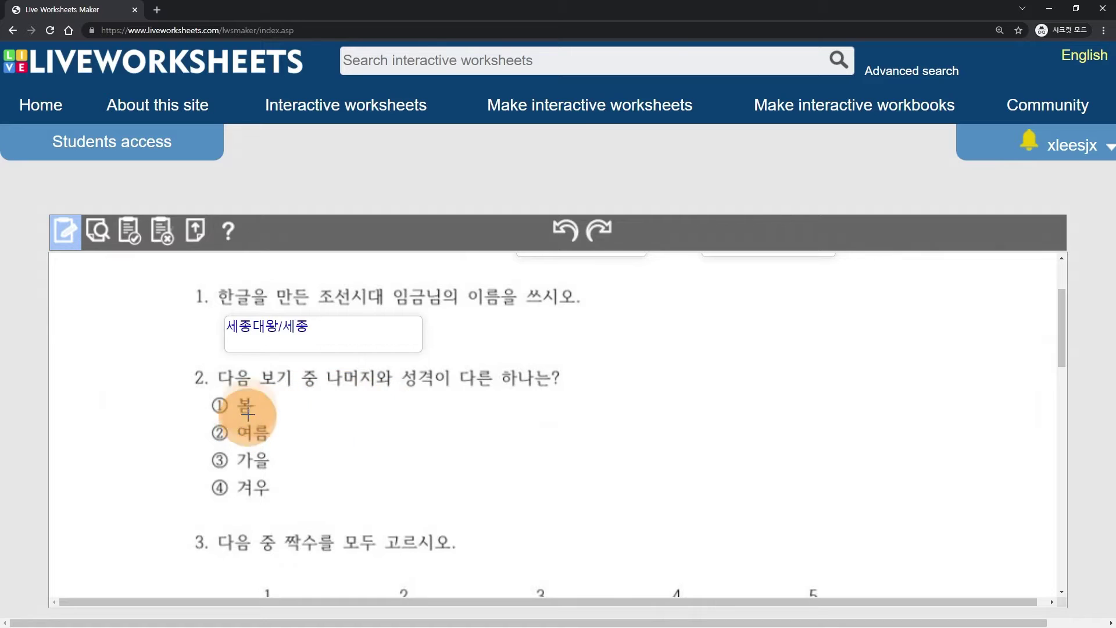
# - Place select:no boxes over options ①–④ and set the ④ 겨우 box to select:yes
pyautogui.moveTo(208, 394); pyautogui.dragTo(280, 420)
pyautogui.click(222, 406)
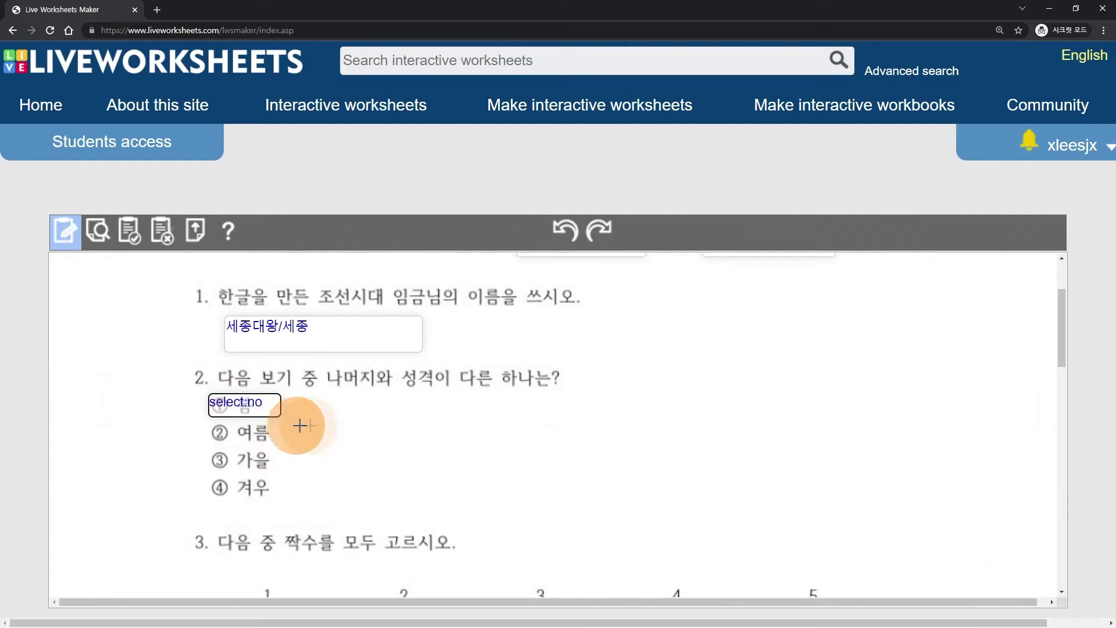
pyautogui.click(264, 405)
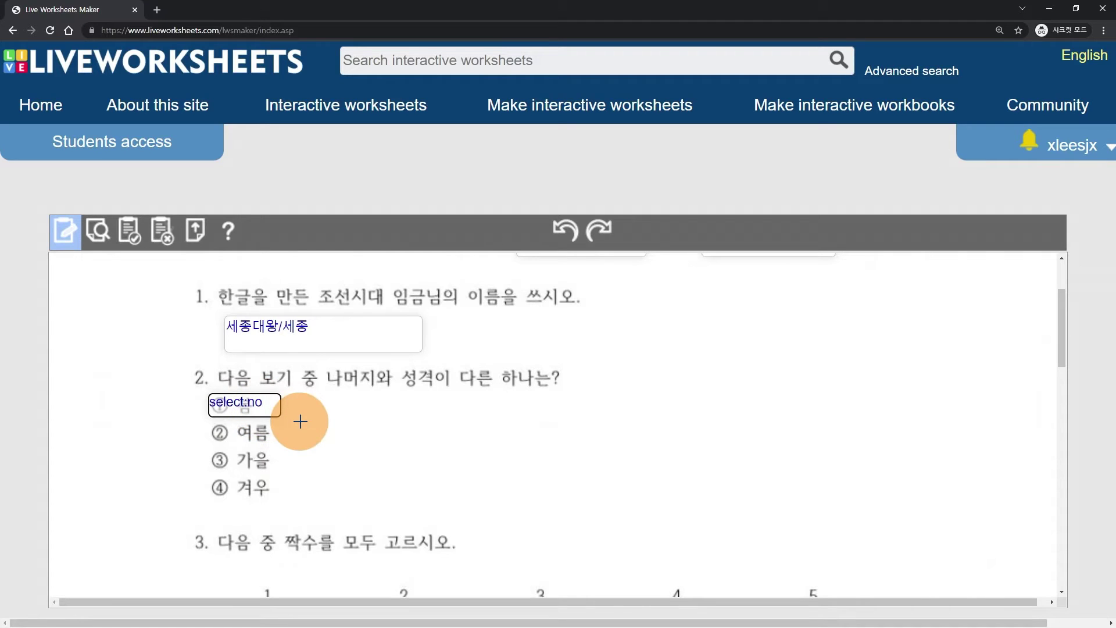
pyautogui.click(245, 402)
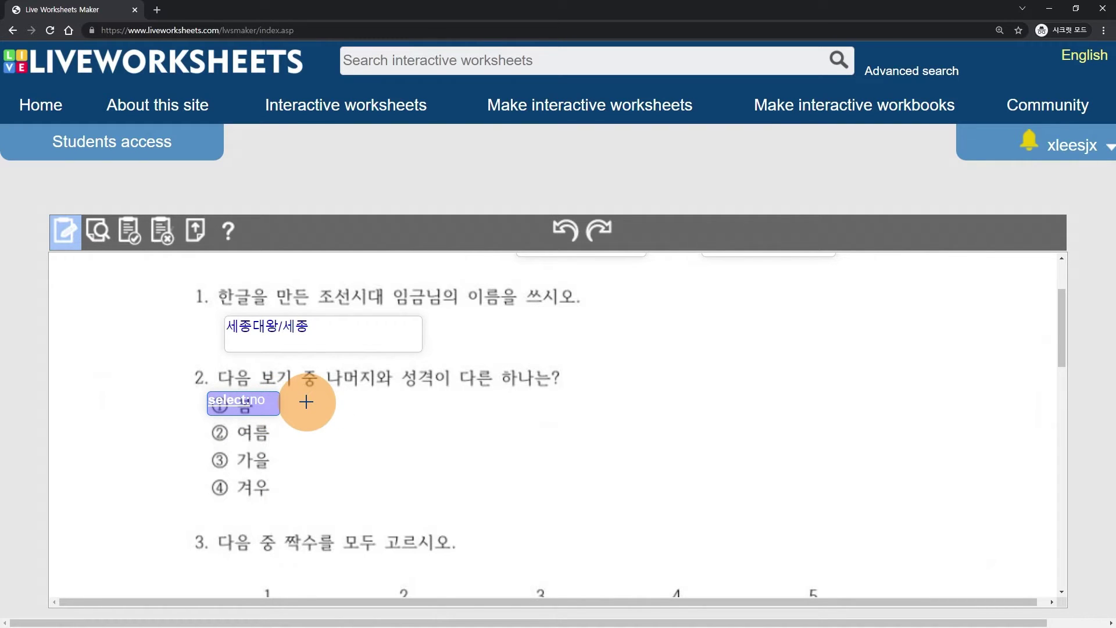
pyautogui.moveTo(251, 411); pyautogui.dragTo(243, 489)
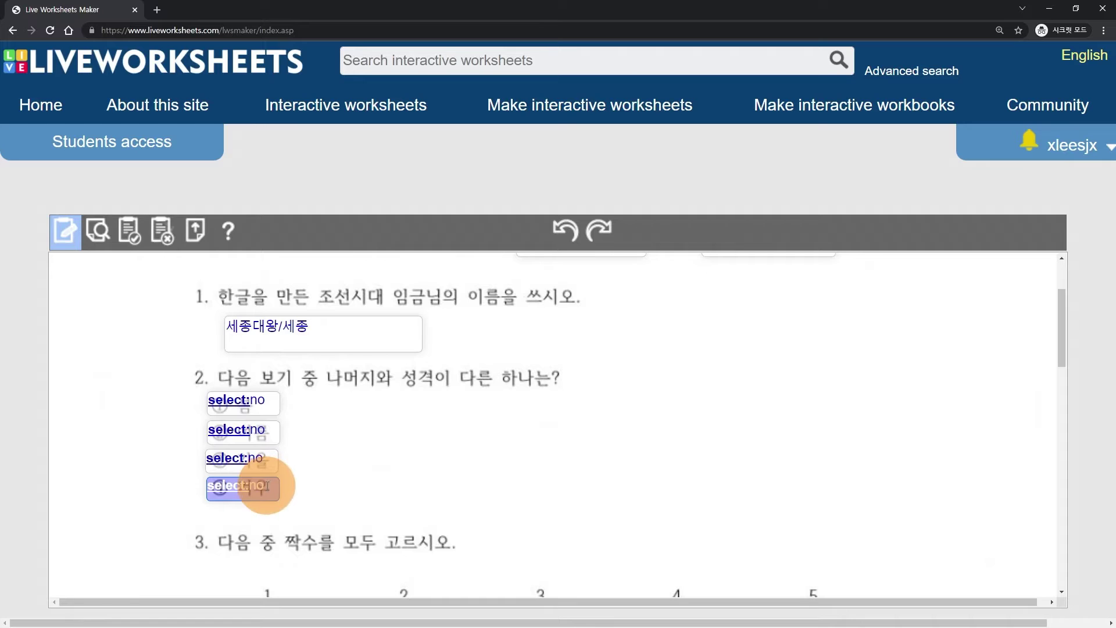
pyautogui.click(271, 485)
pyautogui.write('yes')
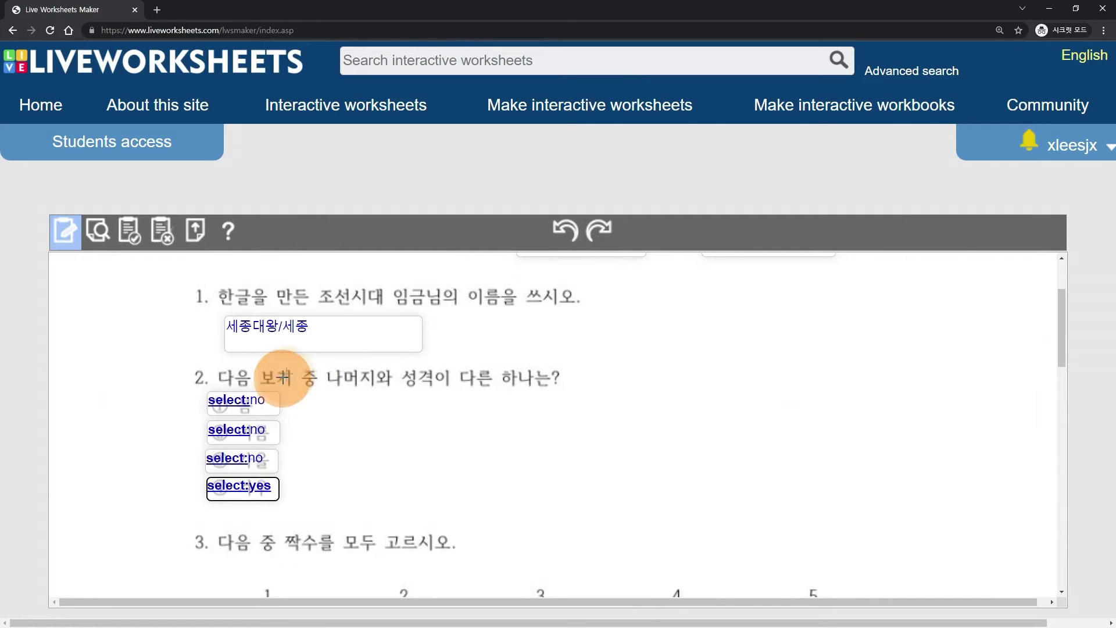
# - Preview the worksheet and fill in a student number and name in the 학번 and 이름 boxes
pyautogui.click(99, 238)
pyautogui.scroll(-3, 341, 398)
pyautogui.scroll(1, 350, 403)
pyautogui.click(544, 307)
pyautogui.write('6101')
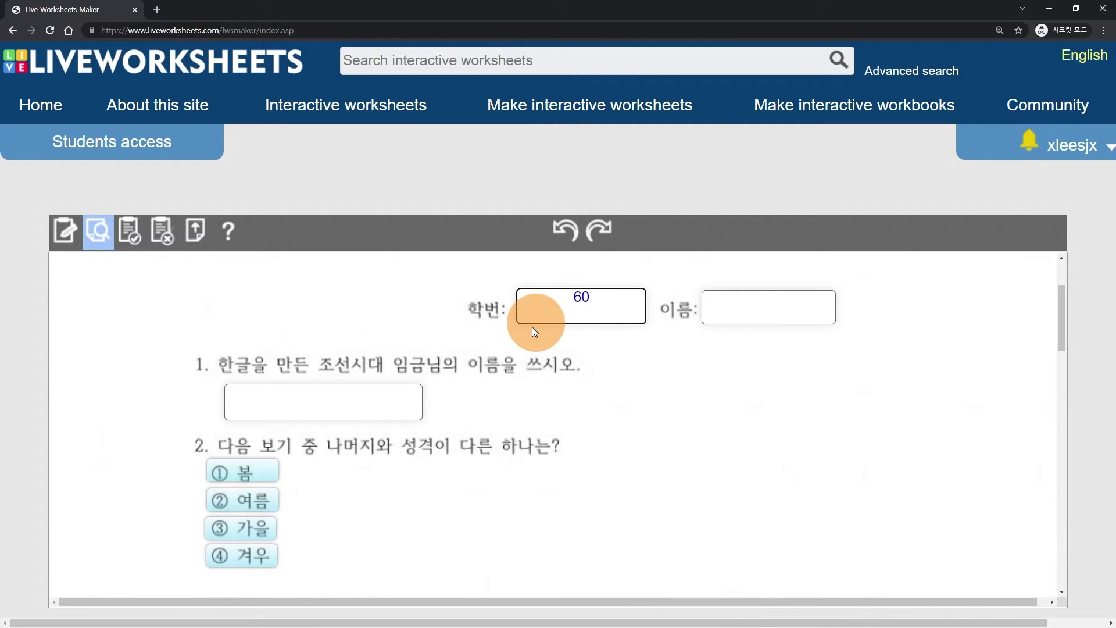
pyautogui.click(736, 301)
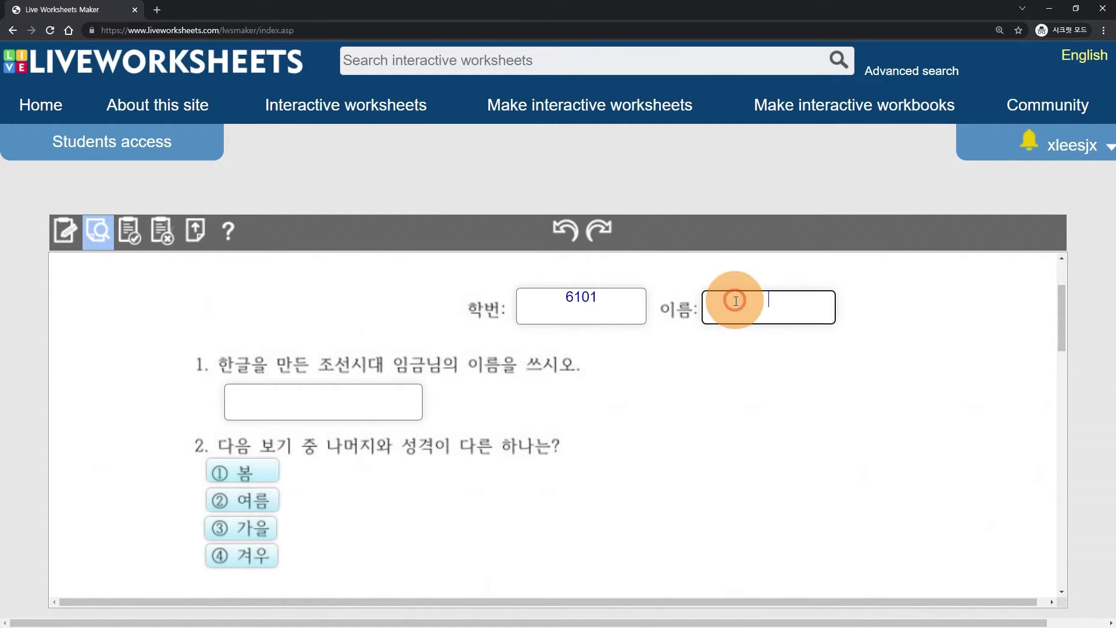
pyautogui.write('ghdrlf')
pyautogui.press('BackSpace')
pyautogui.press('BackSpace')
pyautogui.press('BackSpace')
pyautogui.press('BackSpace')
pyautogui.press('BackSpace')
pyautogui.write('hdelfehd')
# - Answer 세종대왕 for question 1, choose ④ 겨우, and finish to get 10/10
pyautogui.click(317, 399)
pyautogui.write('tpwhdeodhkd')
pyautogui.scroll(-2, 319, 355)
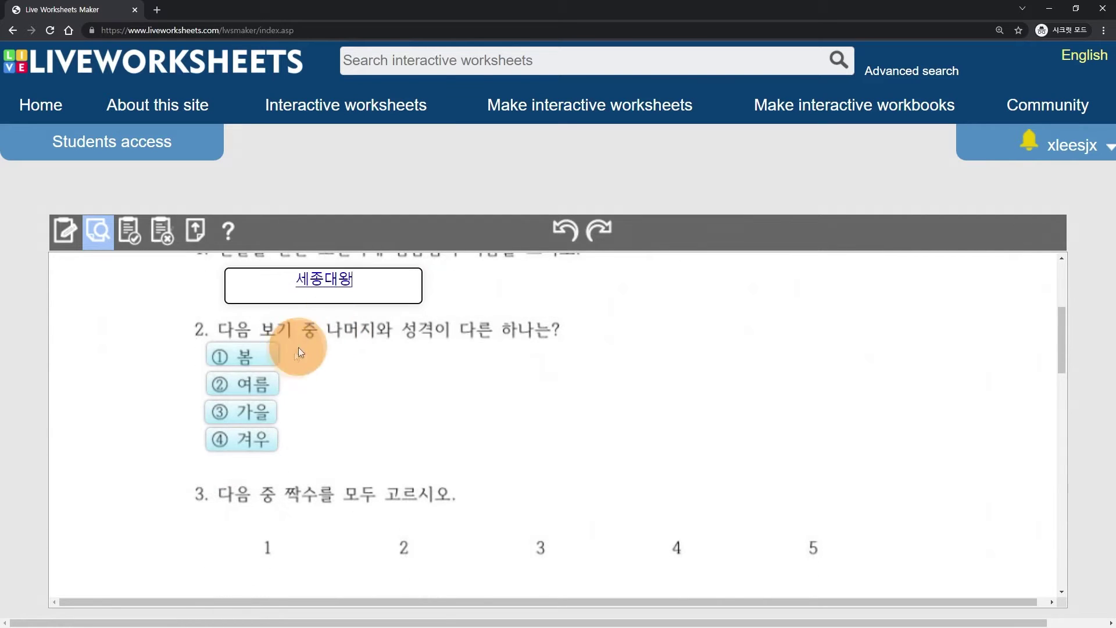
pyautogui.click(249, 435)
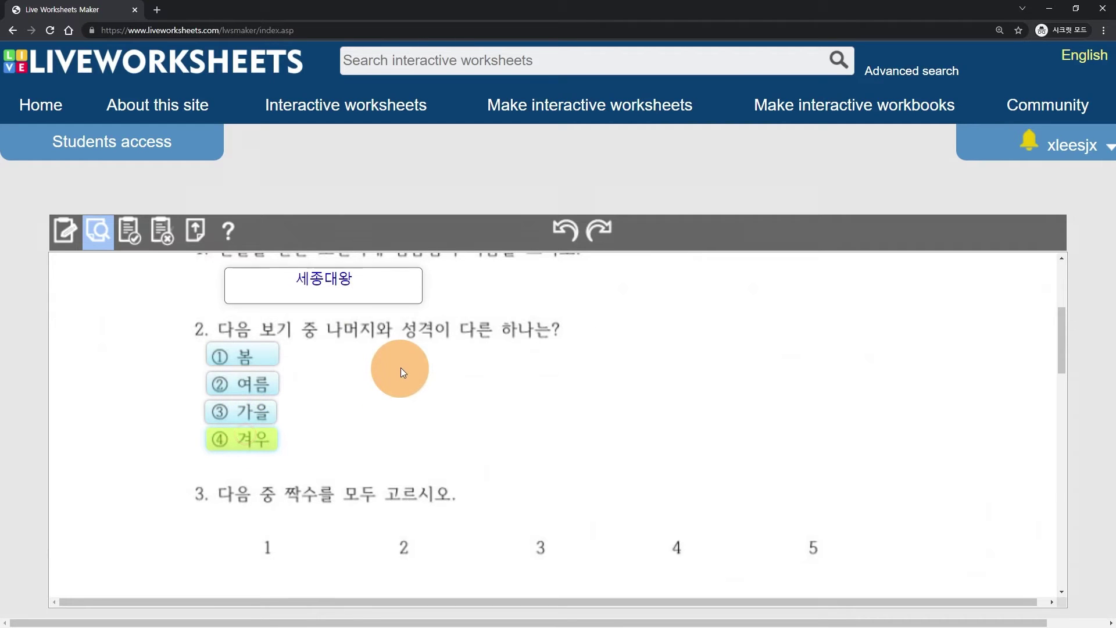
pyautogui.scroll(-10, 400, 368)
pyautogui.click(543, 461)
pyautogui.scroll(10, 436, 407)
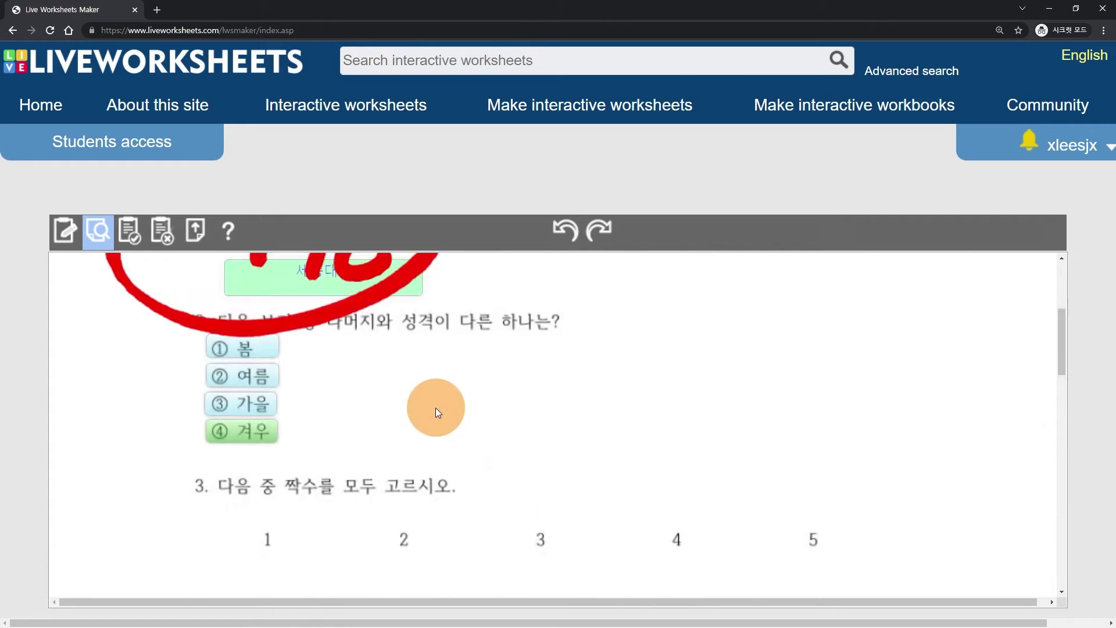
pyautogui.scroll(3, 349, 367)
pyautogui.scroll(-1, 299, 386)
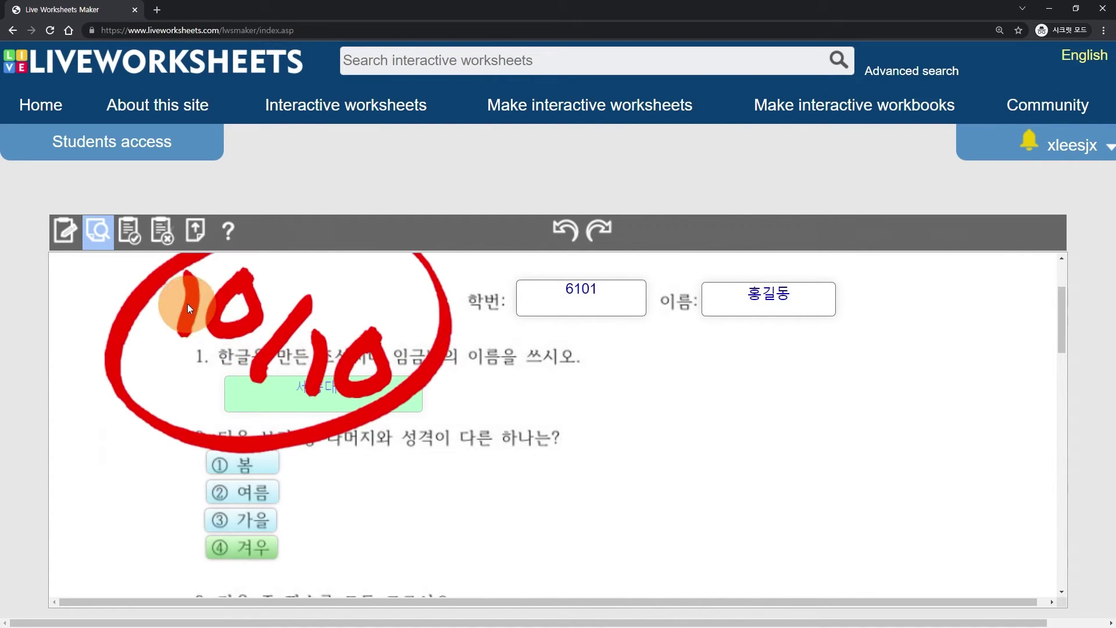
pyautogui.scroll(-3, 183, 336)
pyautogui.scroll(4, 184, 336)
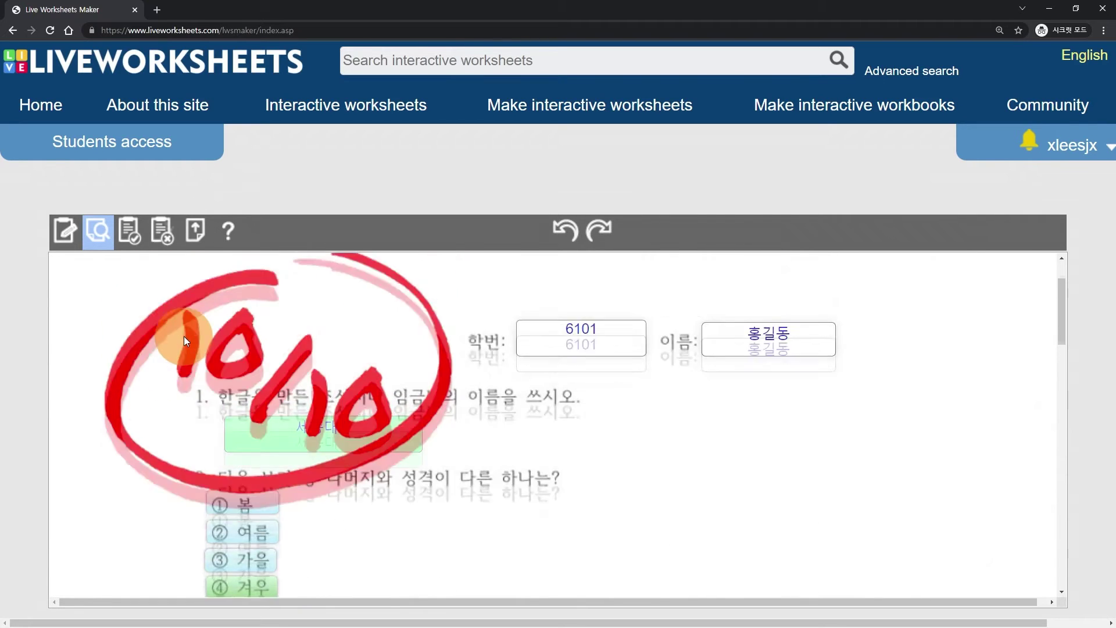
# - Return to editing and draw a tick:no box beside number 1 of question 3
pyautogui.click(69, 239)
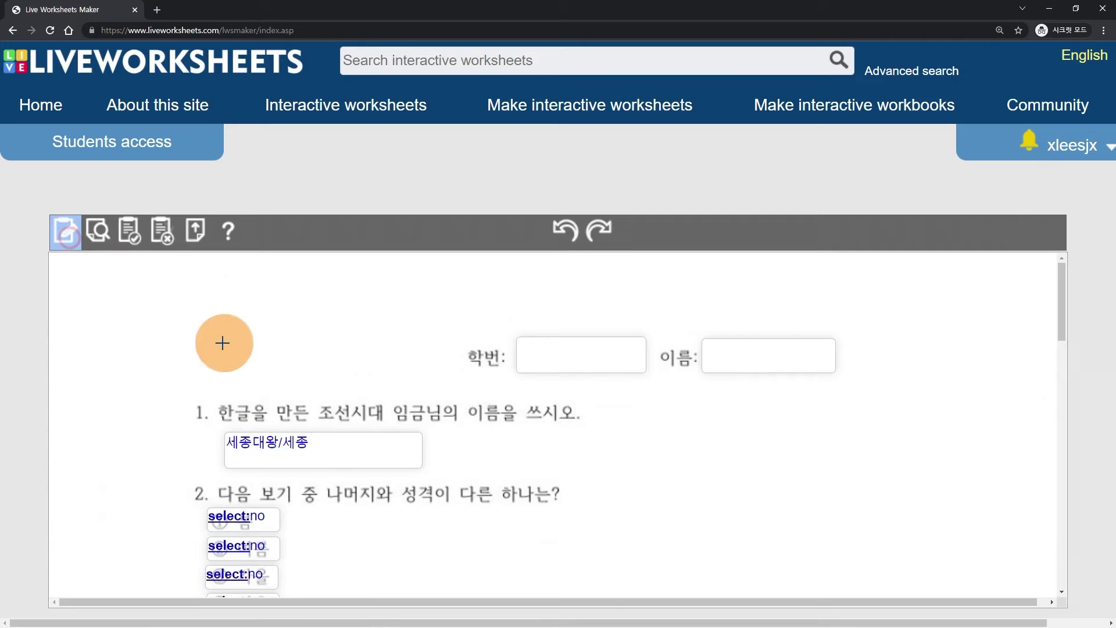
pyautogui.scroll(-3, 229, 341)
pyautogui.scroll(-1, 158, 343)
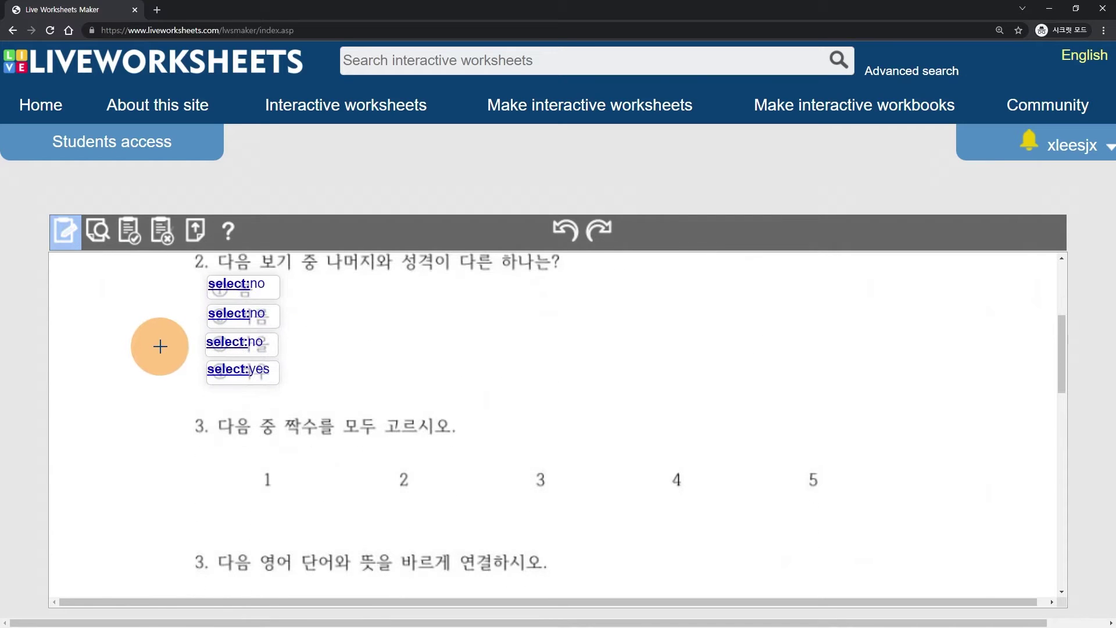
pyautogui.scroll(-1, 157, 349)
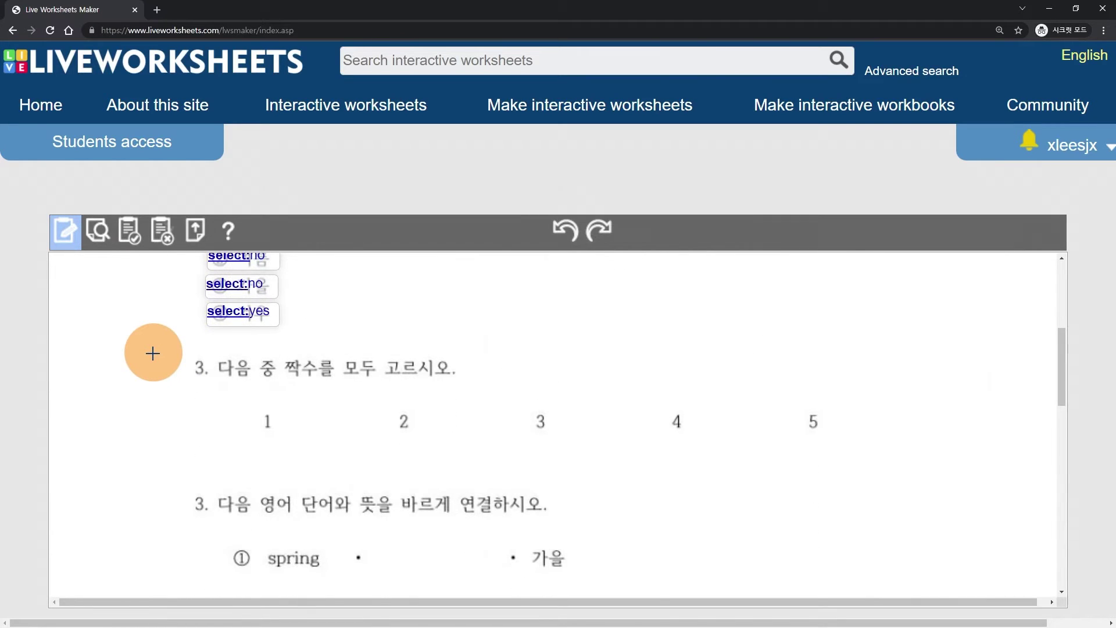
pyautogui.scroll(-1, 153, 353)
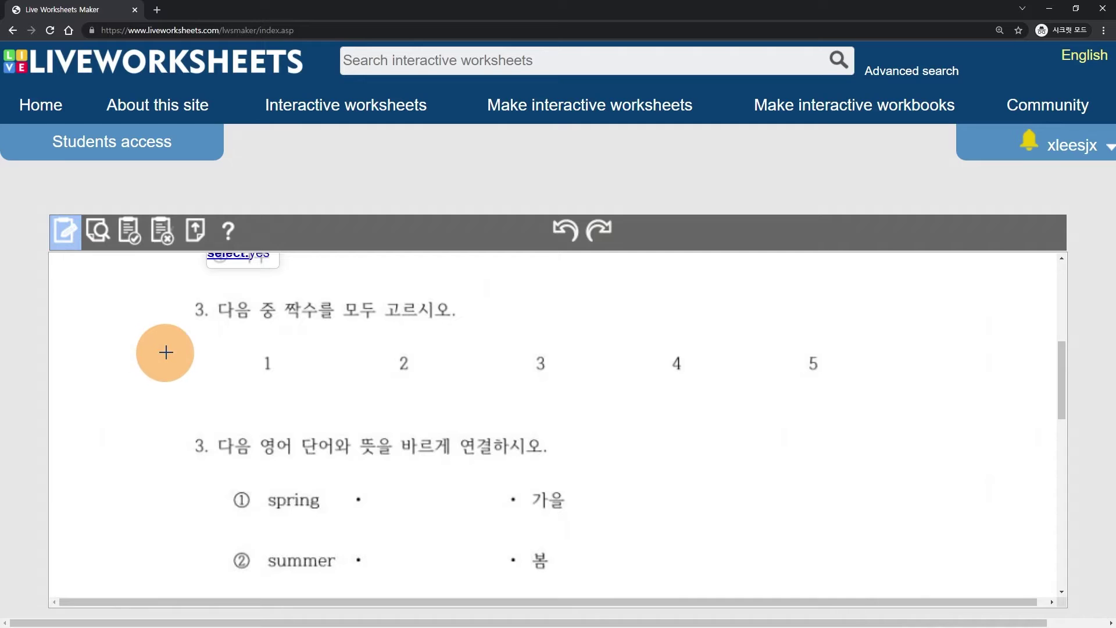
pyautogui.moveTo(215, 349); pyautogui.dragTo(259, 381)
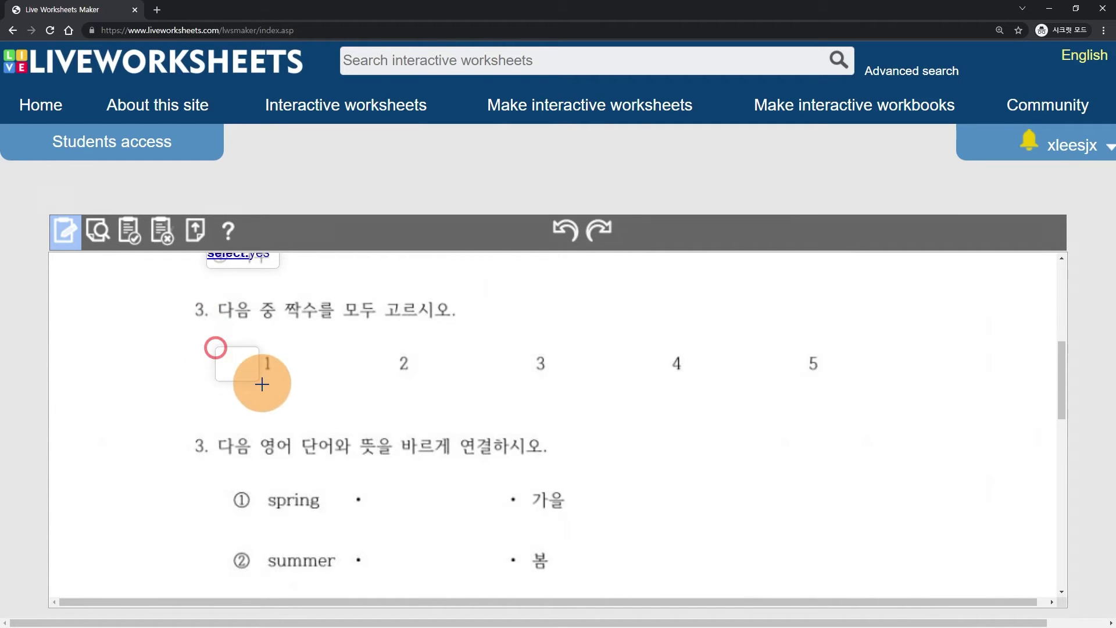
pyautogui.click(230, 356)
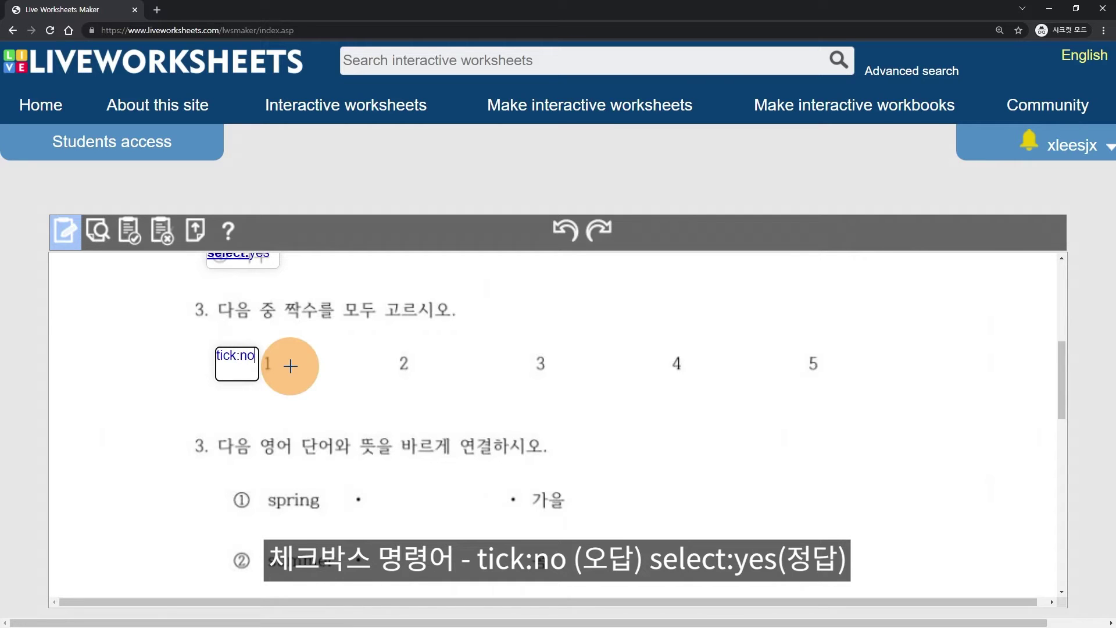
pyautogui.click(238, 361)
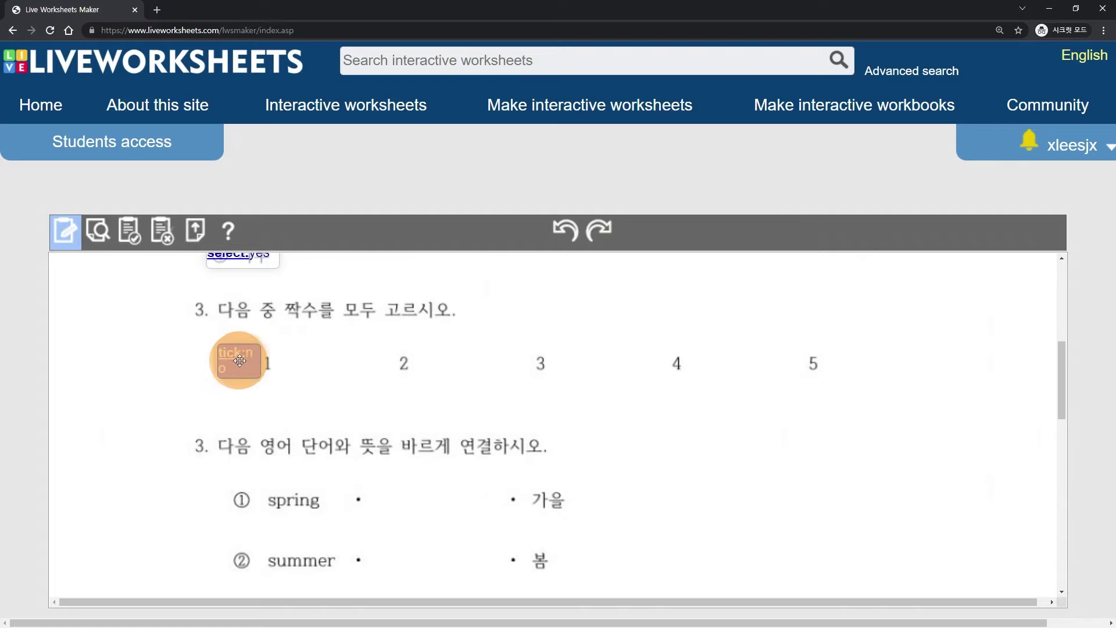
# - Paste copies of the tick:no box beside numbers 2 through 5
pyautogui.hotkey('ctrl', 'v')
pyautogui.moveTo(248, 370); pyautogui.dragTo(372, 362)
pyautogui.hotkey('ctrl', 'v')
pyautogui.click(257, 382)
pyautogui.moveTo(257, 382); pyautogui.dragTo(786, 364)
pyautogui.hotkey('ctrl', 'v')
pyautogui.hotkey('ctrl', 'v')
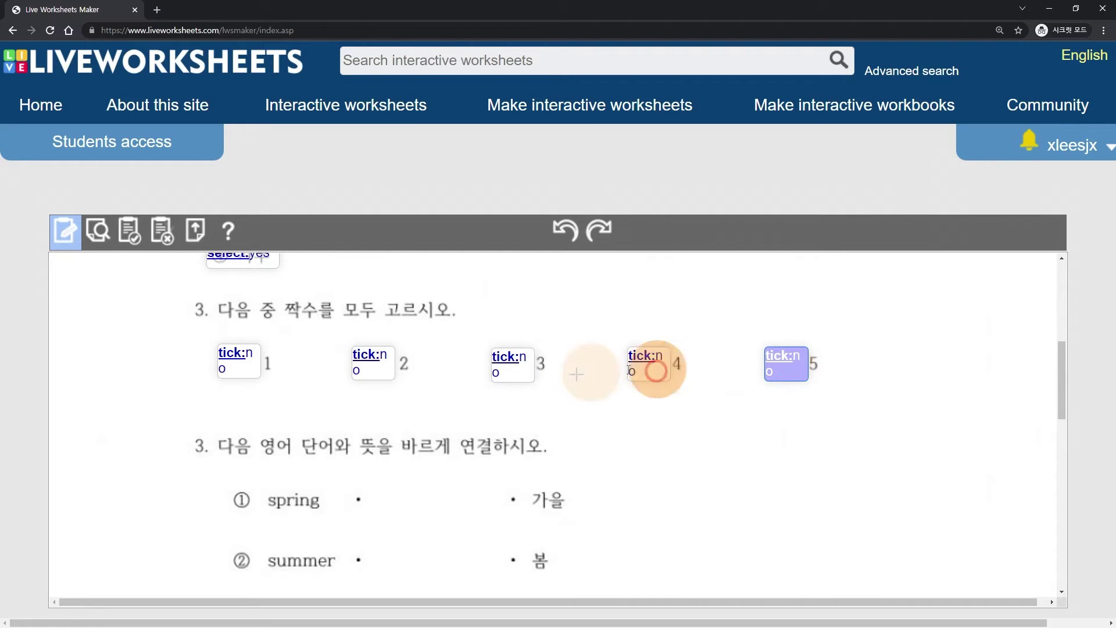
# - Change the tick boxes beside 2 and 4 to tick:yes
pyautogui.click(386, 356)
pyautogui.doubleClick(385, 356)
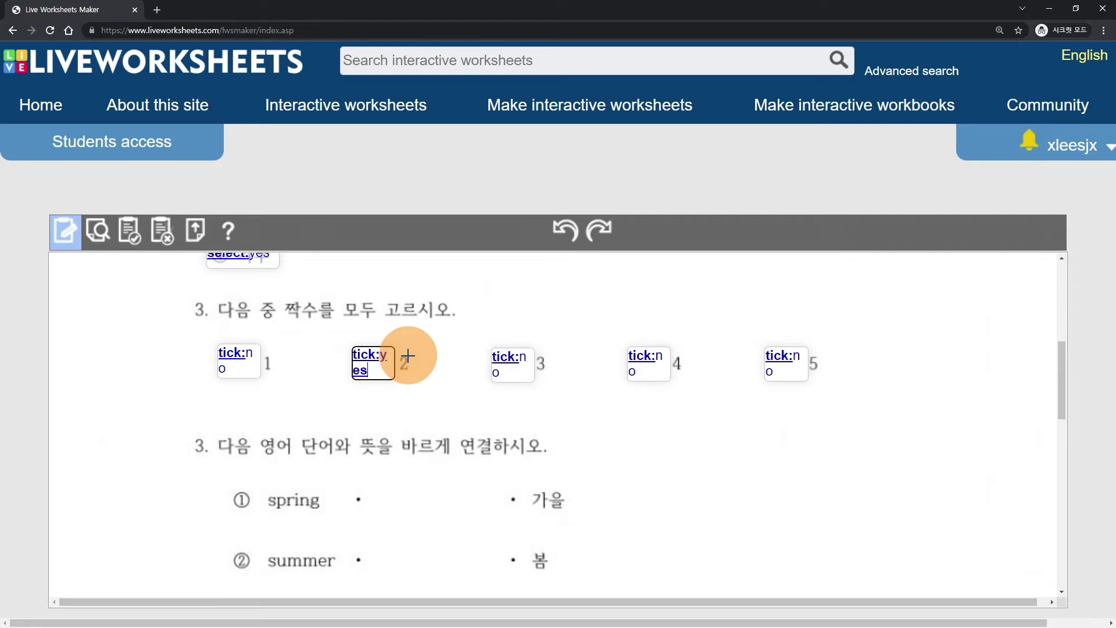
pyautogui.write('yes')
pyautogui.click(645, 363)
pyautogui.write('y')
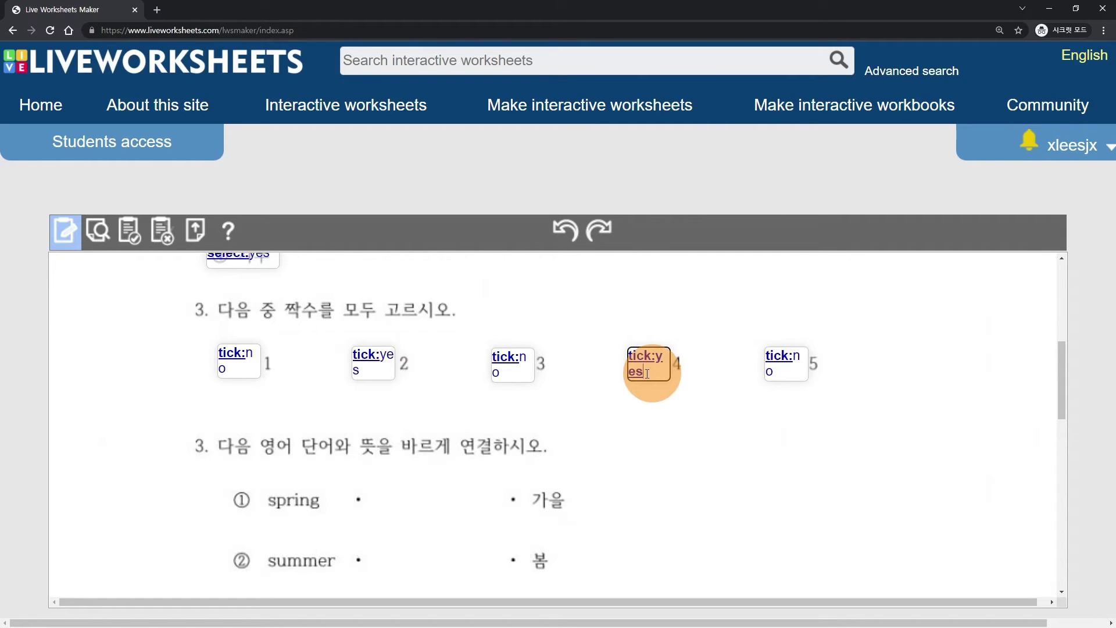
pyautogui.scroll(-3, 411, 448)
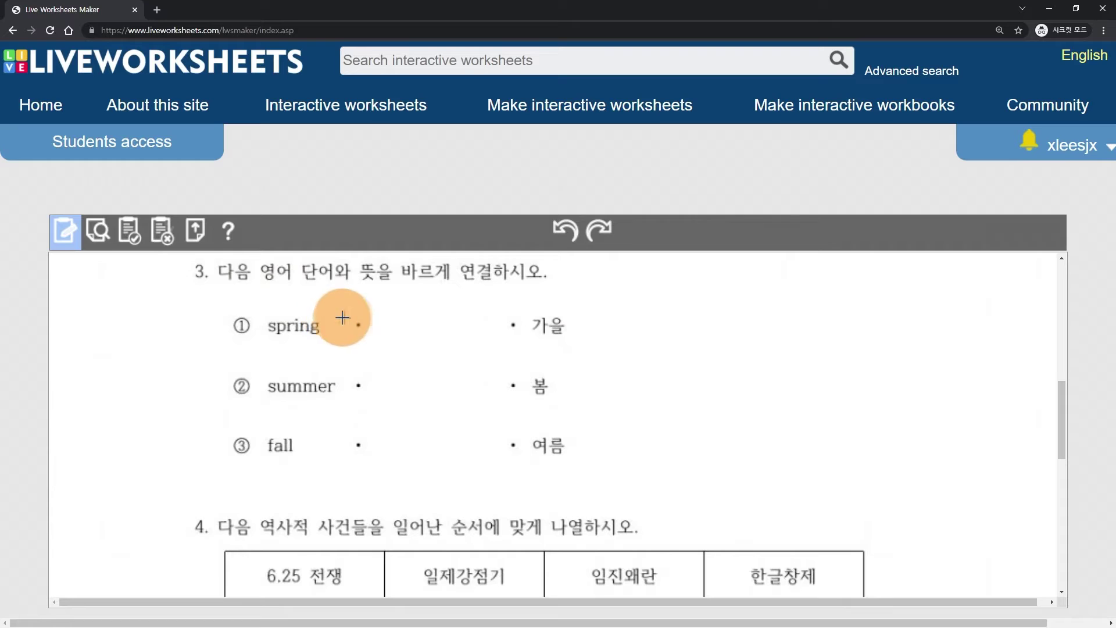
# - Draw a join:1 box at the spring dot and paste copies at the other word dots
pyautogui.moveTo(342, 312); pyautogui.dragTo(377, 343)
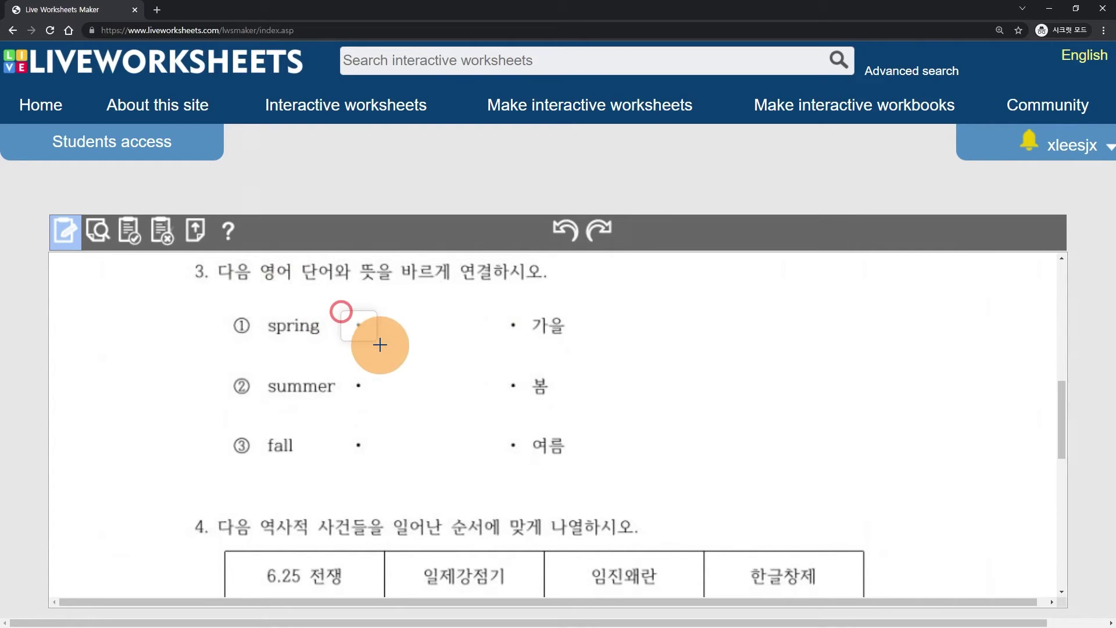
pyautogui.click(352, 321)
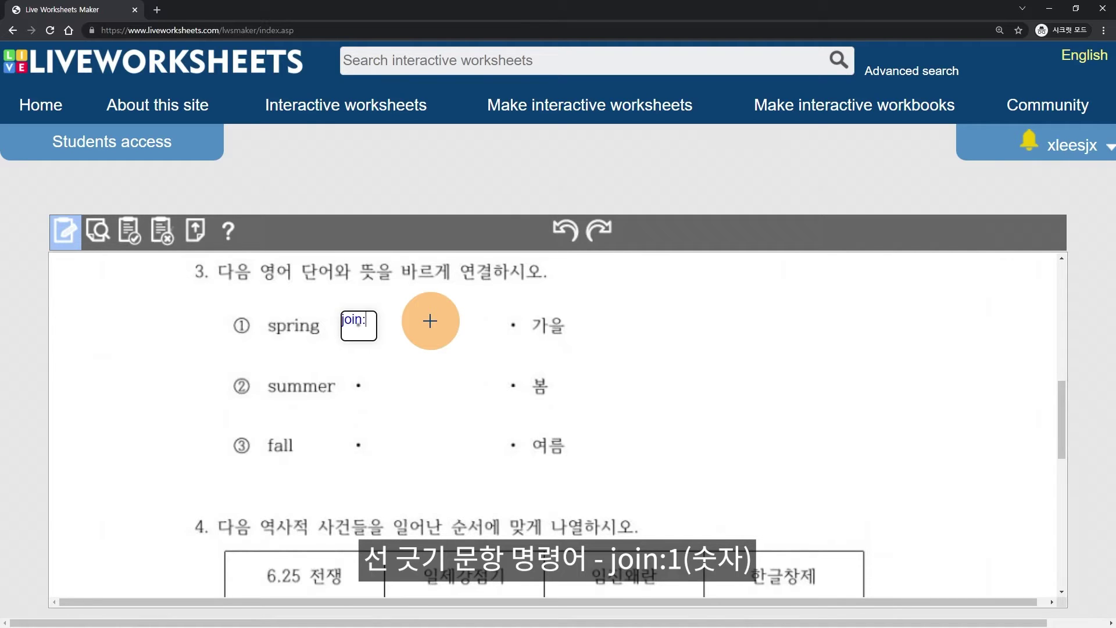
pyautogui.click(359, 322)
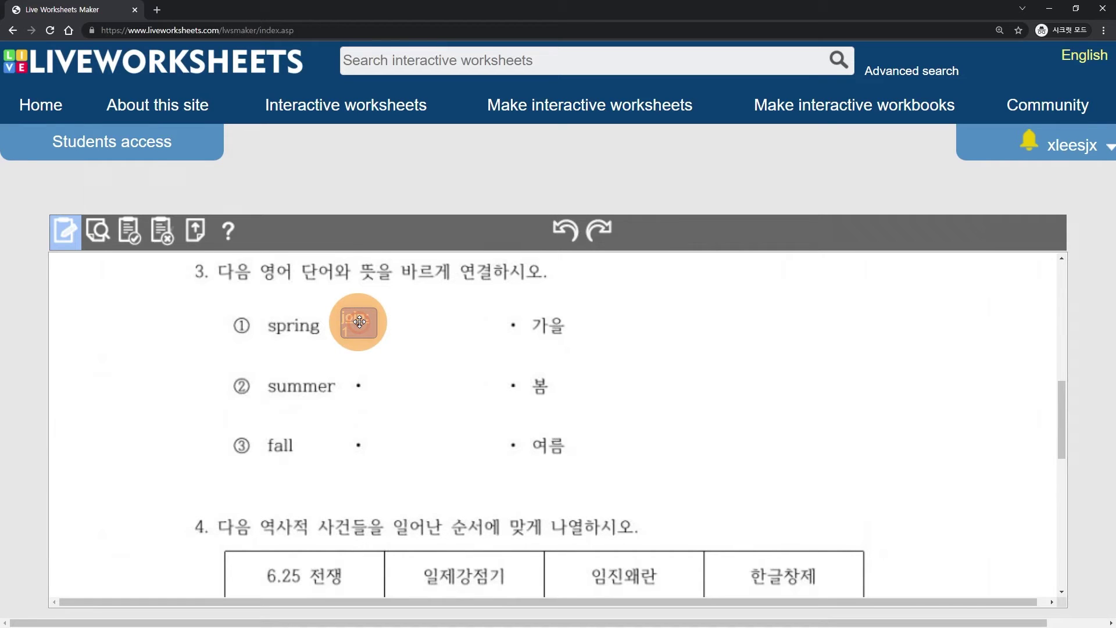
pyautogui.hotkey('ctrl', 'v')
pyautogui.moveTo(364, 331); pyautogui.dragTo(506, 323)
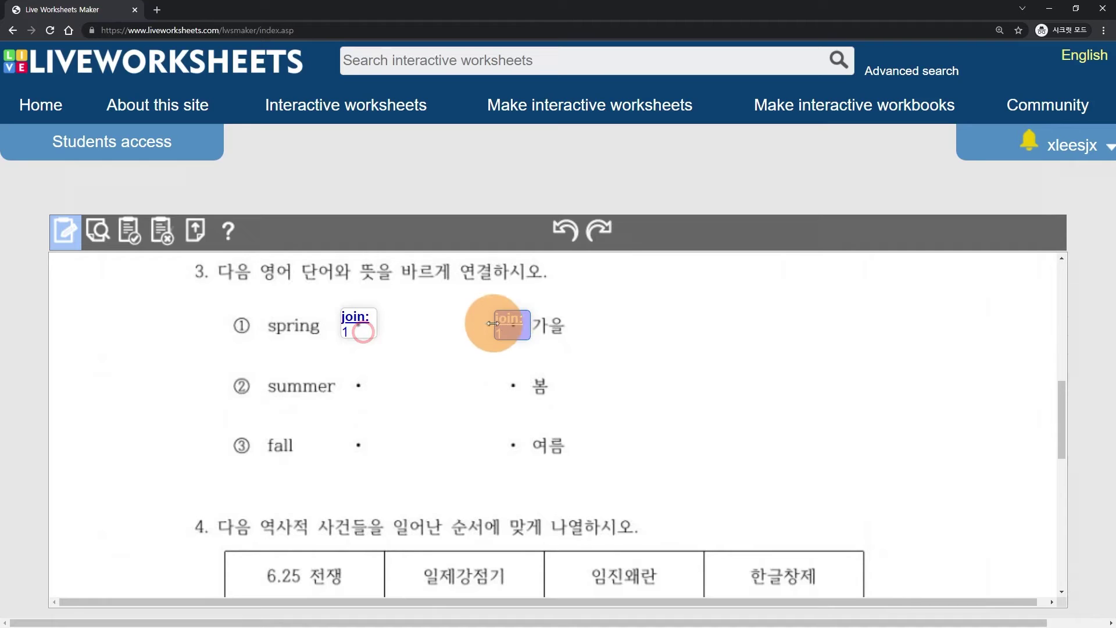
pyautogui.moveTo(521, 330); pyautogui.dragTo(518, 386)
pyautogui.hotkey('ctrl', 'v')
pyautogui.hotkey('ctrl', 'v')
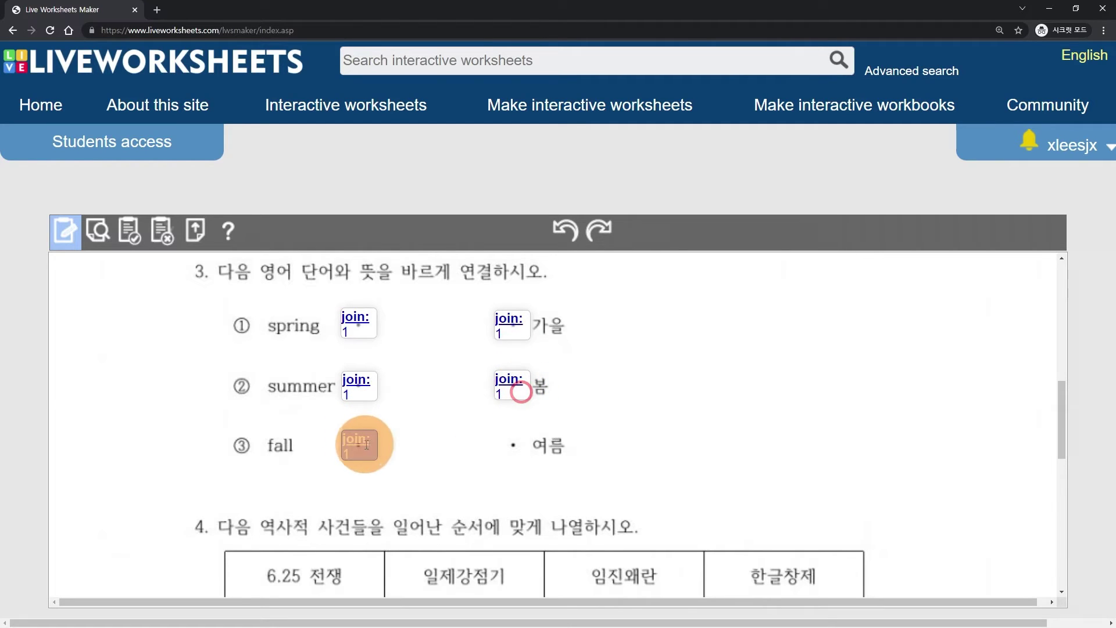
pyautogui.moveTo(357, 444); pyautogui.dragTo(512, 440)
pyautogui.click(363, 330)
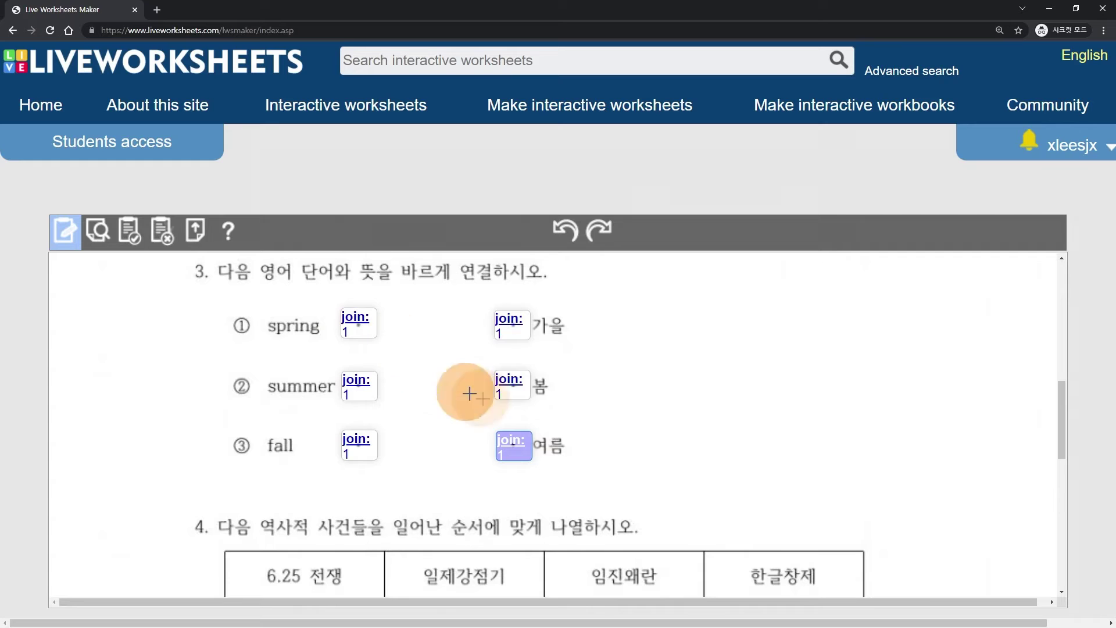
# - Renumber the summer and 여름 join boxes to 2 and the fall box to 3
pyautogui.click(360, 397)
pyautogui.press('BackSpace')
pyautogui.write('2')
pyautogui.click(515, 455)
pyautogui.press('BackSpace')
pyautogui.write('2')
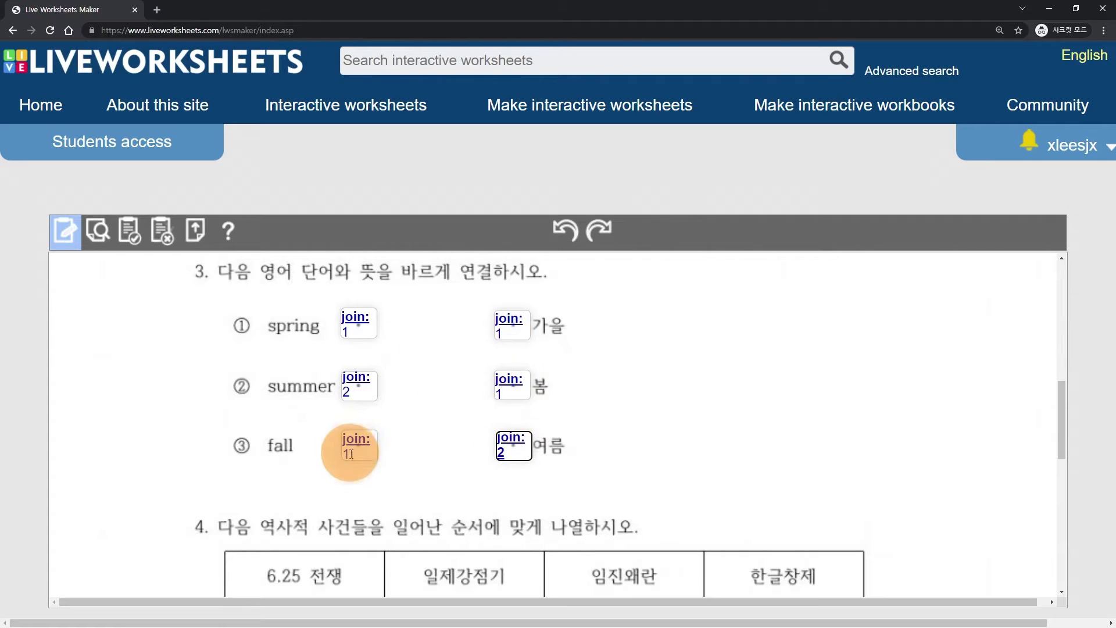
pyautogui.click(365, 455)
pyautogui.press('BackSpace')
pyautogui.write('3')
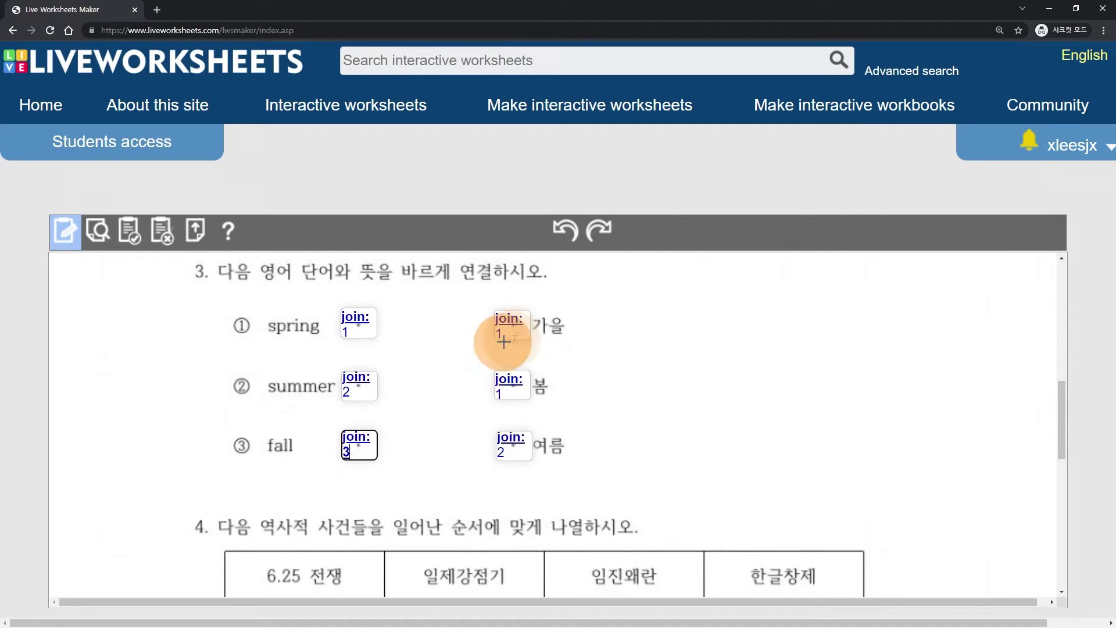
pyautogui.click(519, 339)
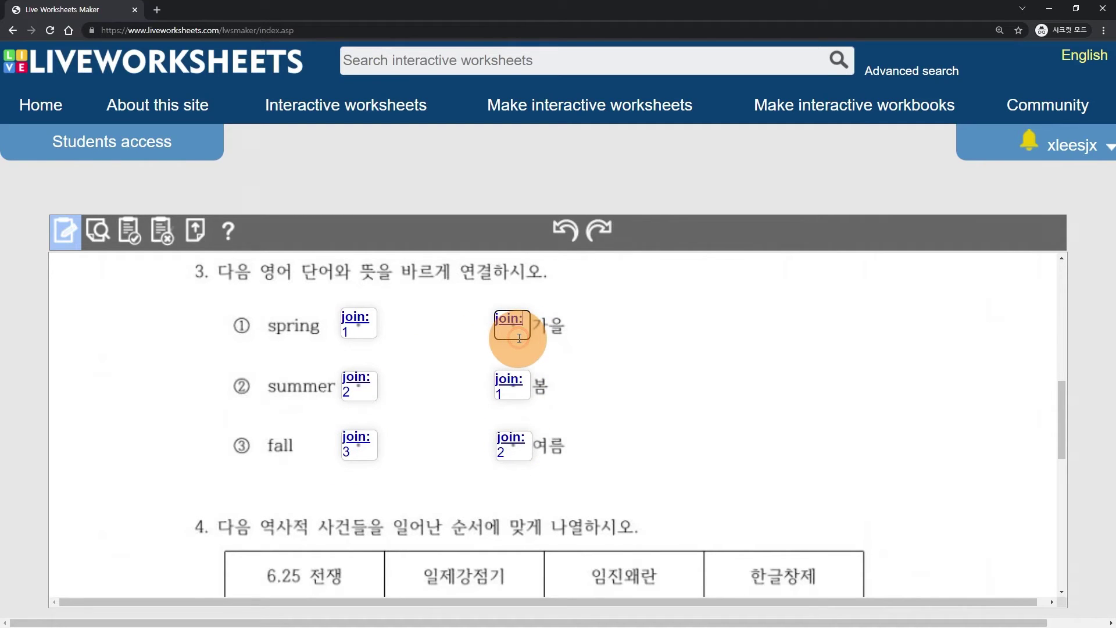
# - Draw a drag:1 text box over 6.25 전쟁 and paste copies onto the other event cells
pyautogui.scroll(-3, 450, 334)
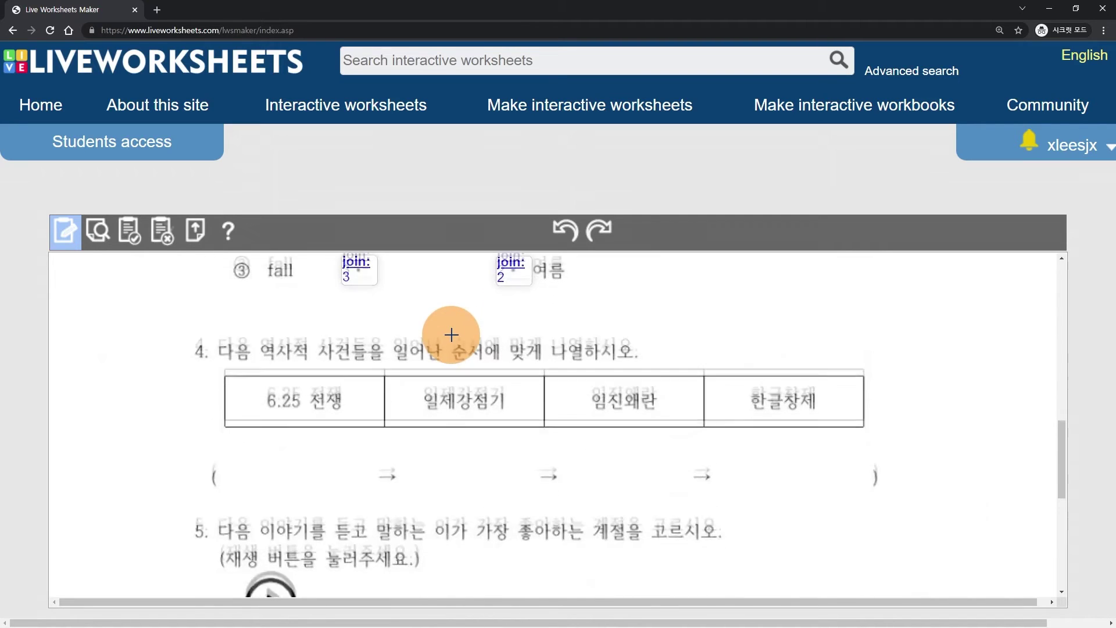
pyautogui.scroll(-1, 451, 335)
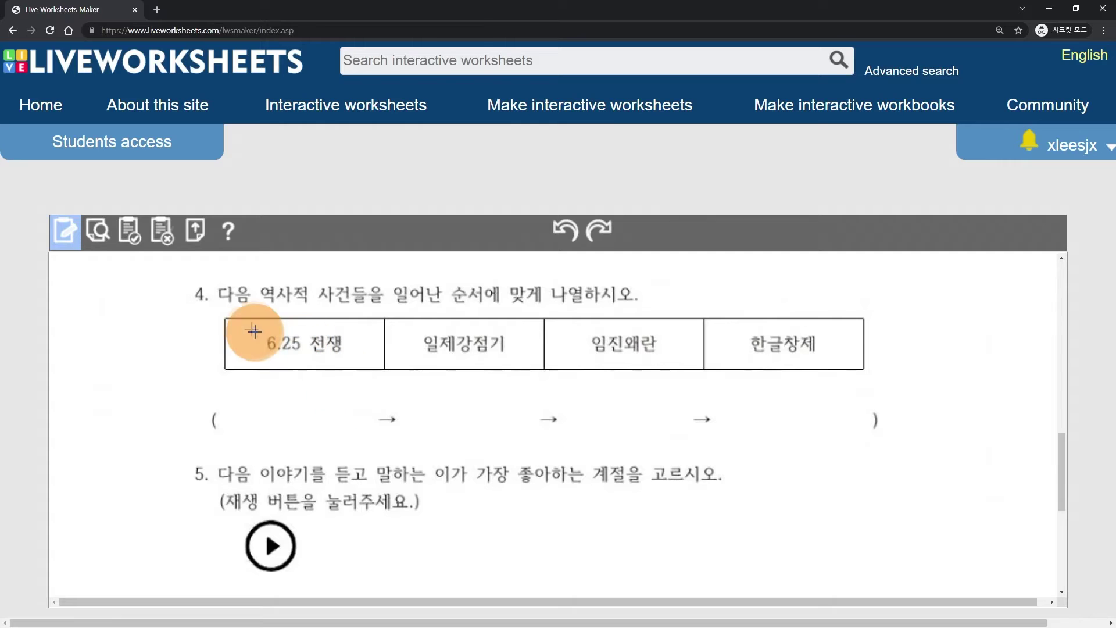
pyautogui.moveTo(235, 323); pyautogui.dragTo(378, 363)
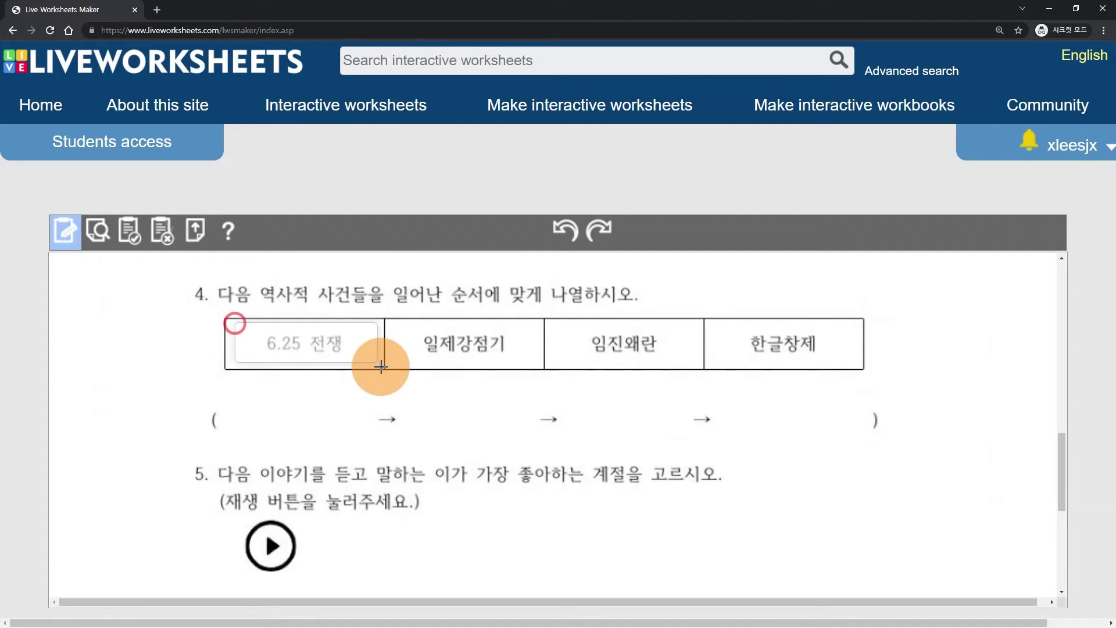
pyautogui.click(259, 341)
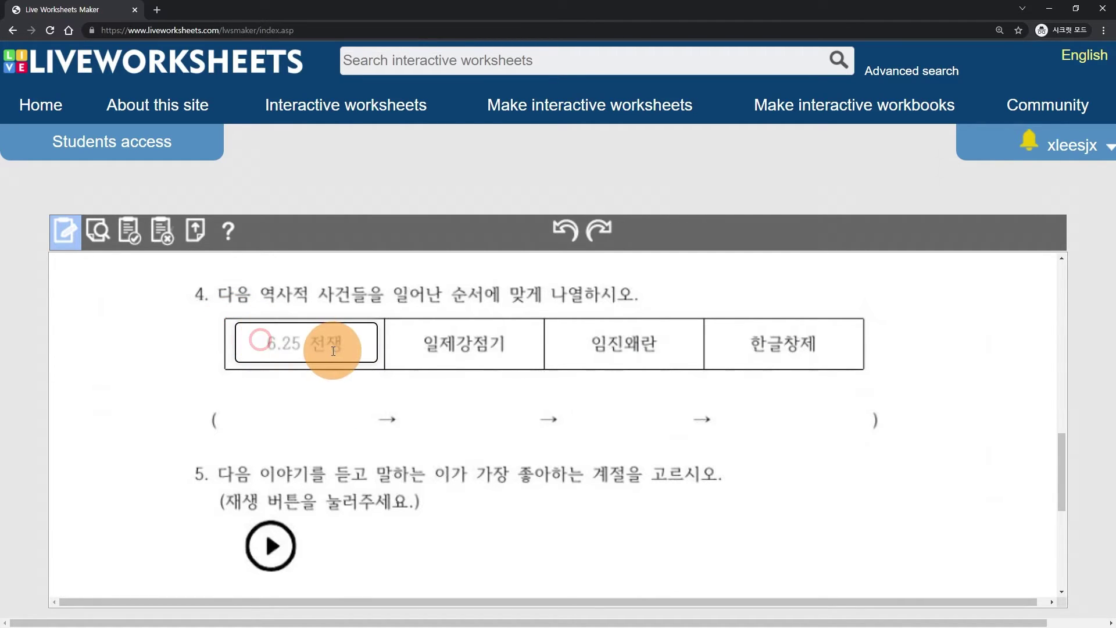
pyautogui.click(251, 330)
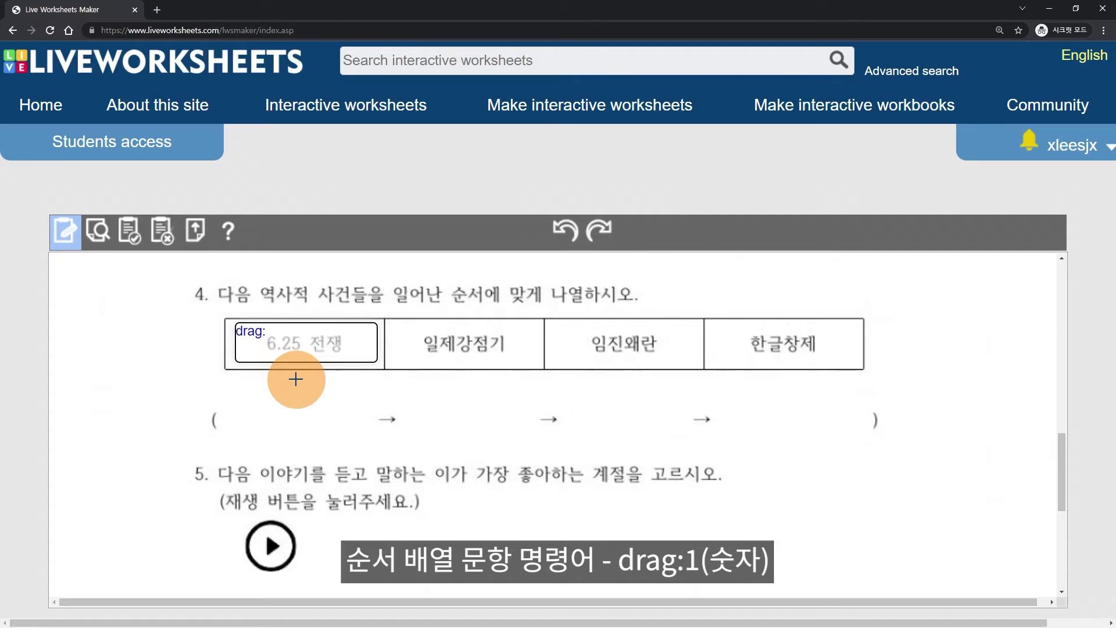
pyautogui.click(302, 342)
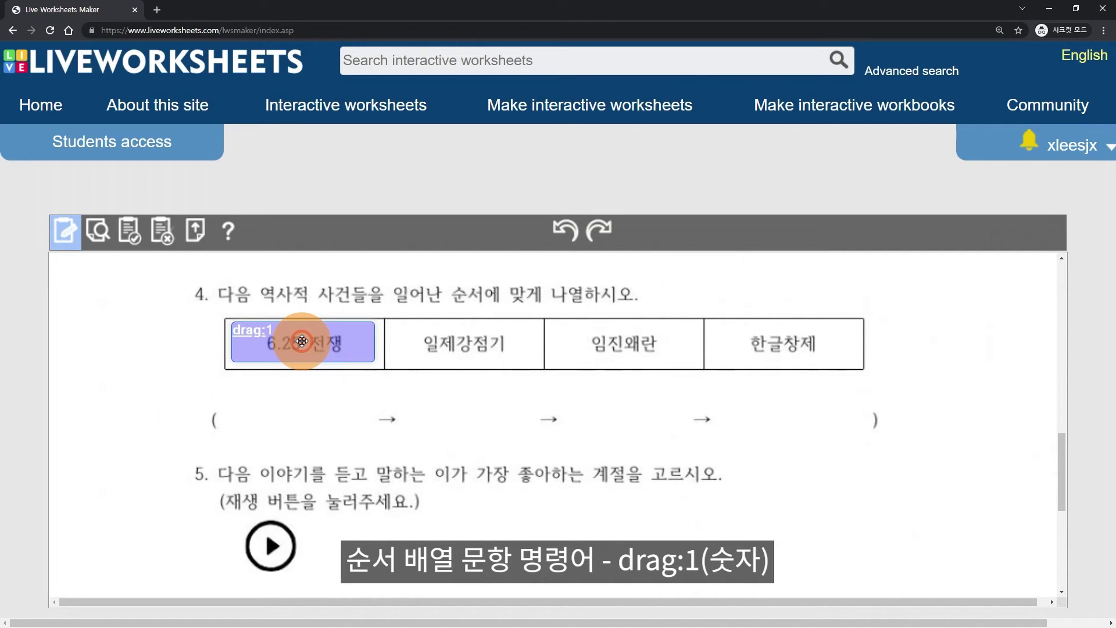
pyautogui.moveTo(302, 341); pyautogui.dragTo(786, 346)
pyautogui.hotkey('ctrl', 'v')
pyautogui.hotkey('ctrl', 'v')
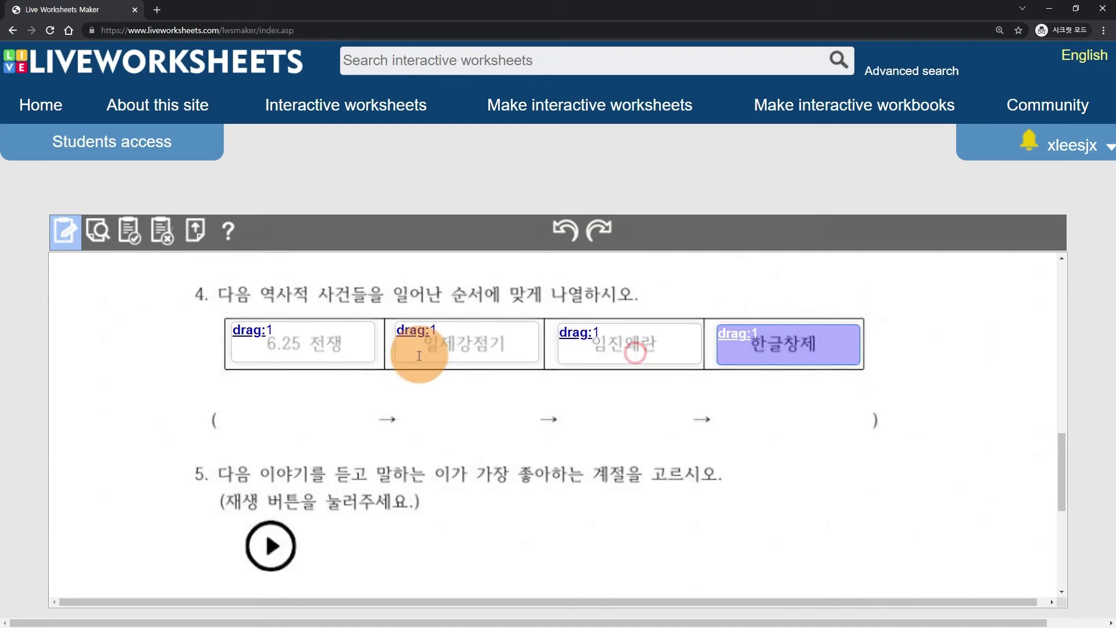
# - Renumber the drag boxes 4, 3, 2 and draw a box in the first answer slot
pyautogui.click(280, 329)
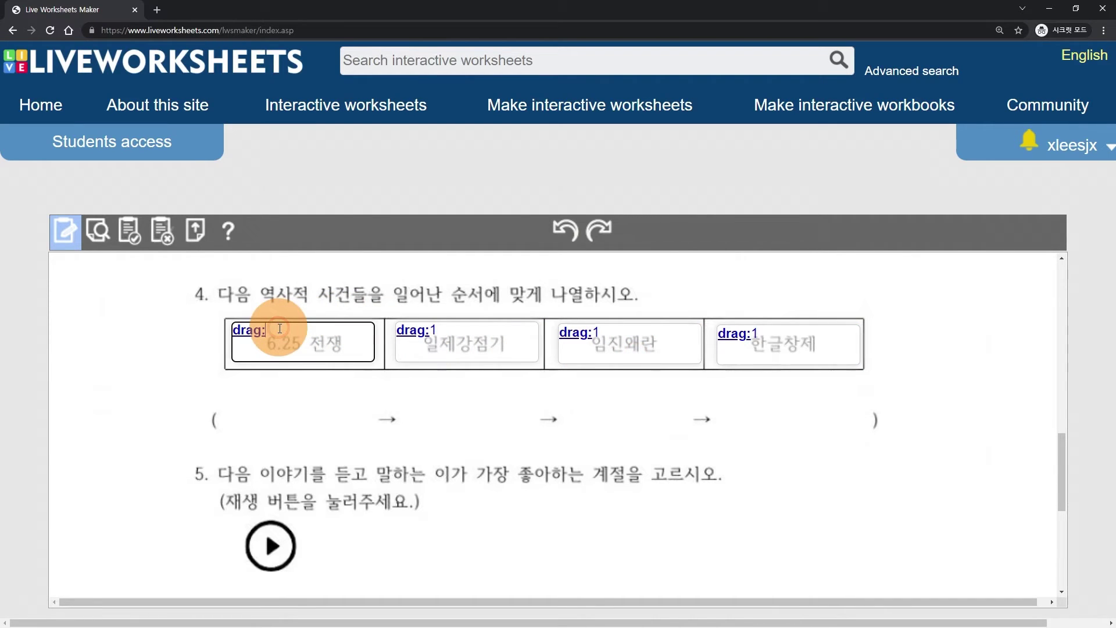
pyautogui.write('4')
pyautogui.click(442, 328)
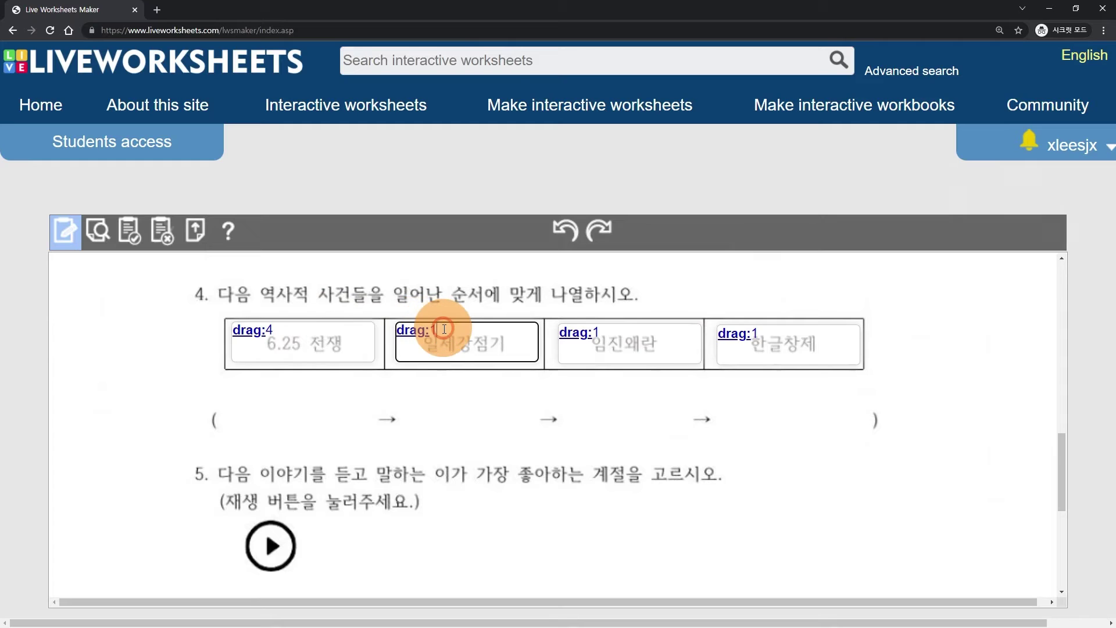
pyautogui.press('BackSpace')
pyautogui.write('3')
pyautogui.click(605, 333)
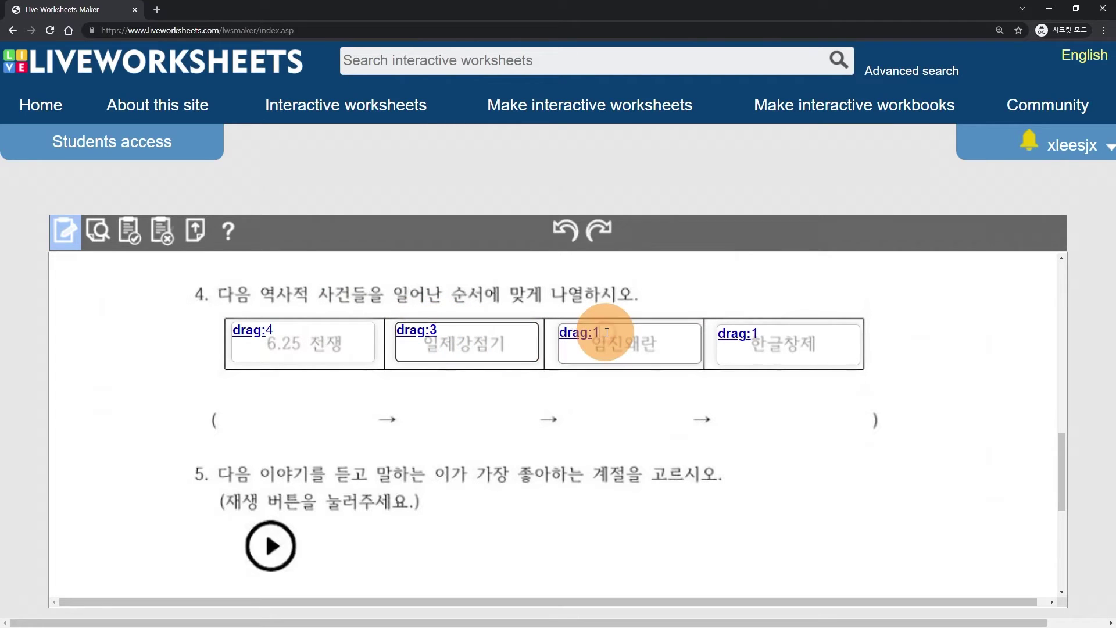
pyautogui.press('BackSpace')
pyautogui.write('2')
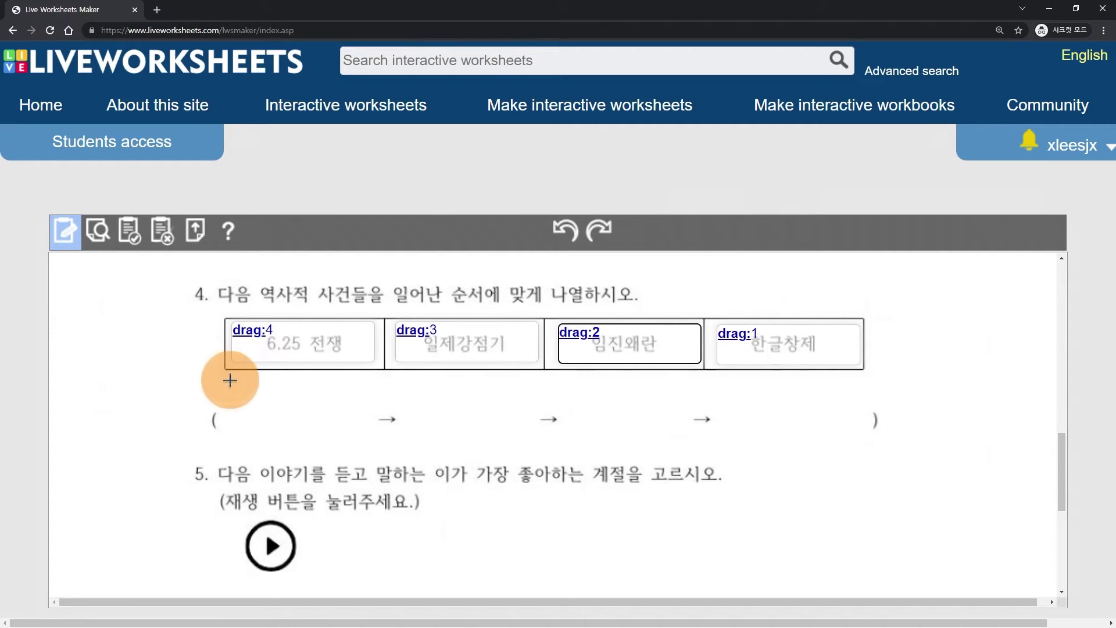
pyautogui.moveTo(229, 398); pyautogui.dragTo(375, 444)
# - Type drop:1 in the first answer box and paste copies into the other answer slots
pyautogui.click(253, 416)
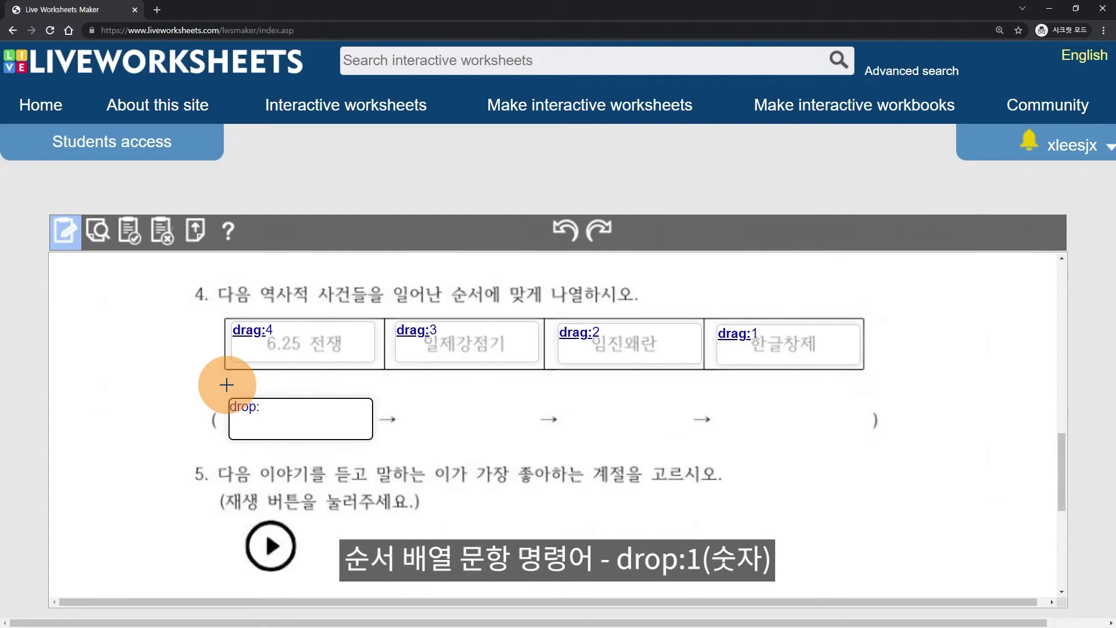
pyautogui.click(297, 420)
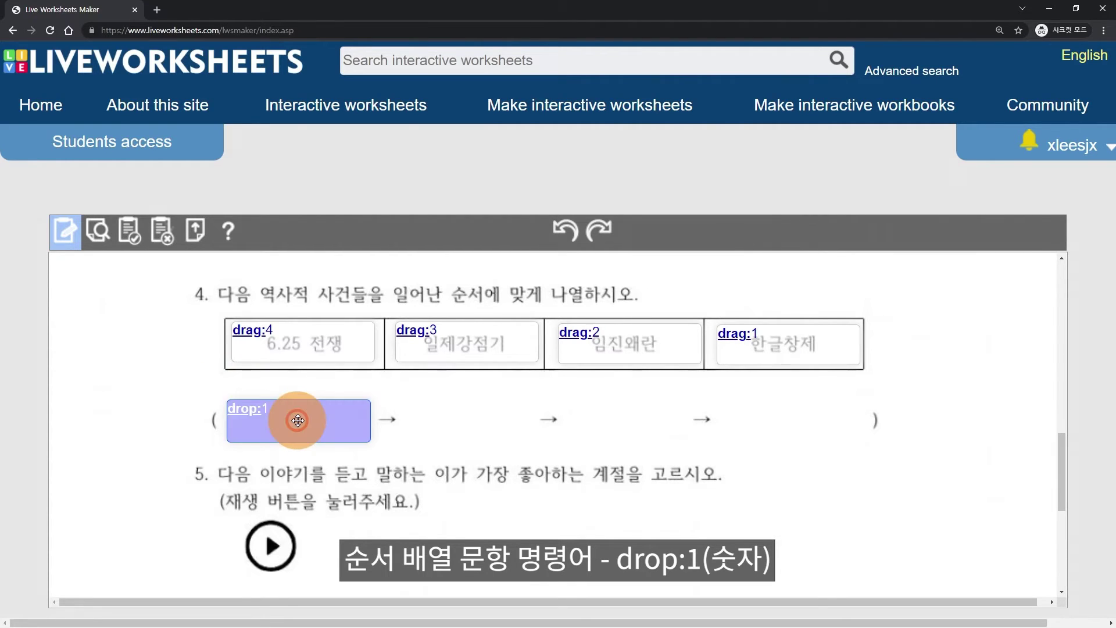
pyautogui.hotkey('ctrl', 'c')
pyautogui.hotkey('ctrl', 'v')
pyautogui.moveTo(307, 427); pyautogui.dragTo(468, 421)
pyautogui.hotkey('ctrl', 'v')
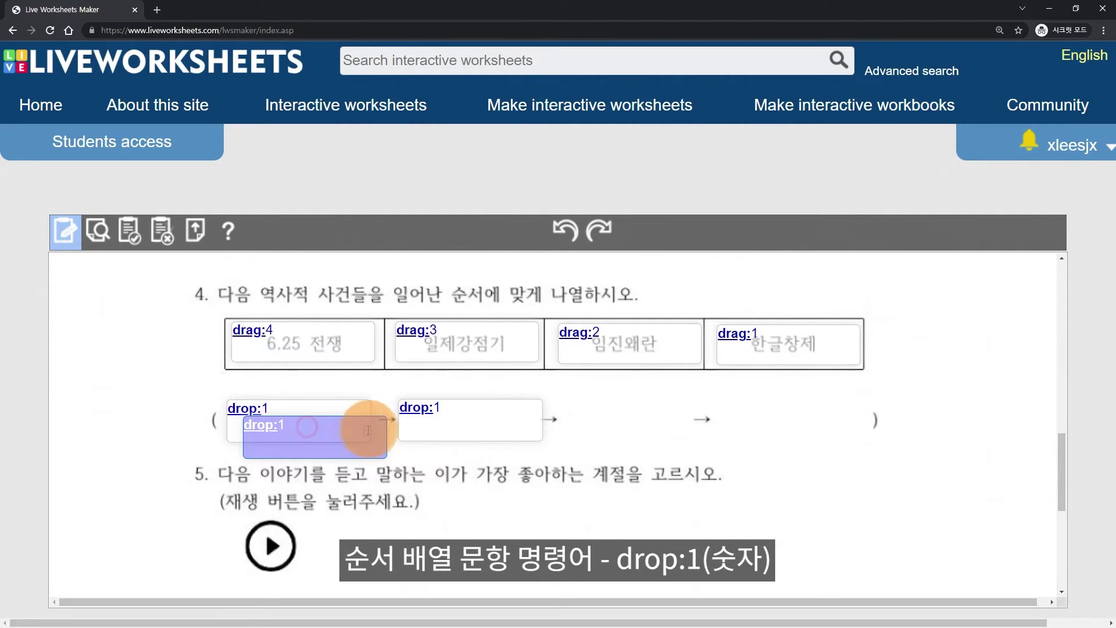
pyautogui.moveTo(316, 434); pyautogui.dragTo(784, 418)
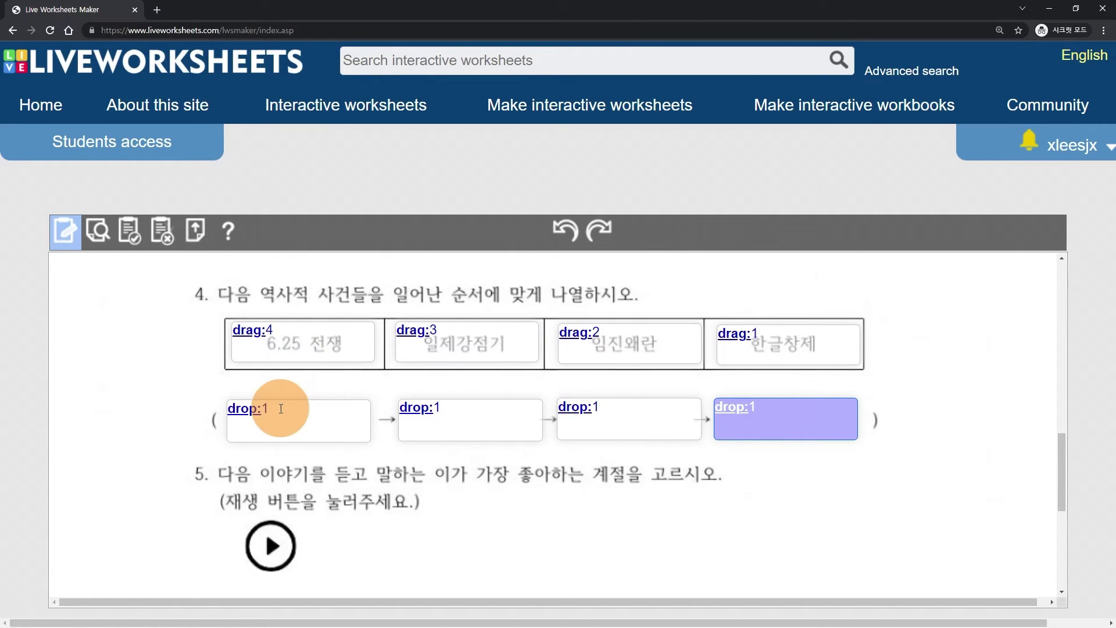
# - Renumber the copied boxes drop:2, drop:3 and drop:4 from left to right
pyautogui.click(466, 407)
pyautogui.write('2')
pyautogui.click(635, 415)
pyautogui.press('BackSpace')
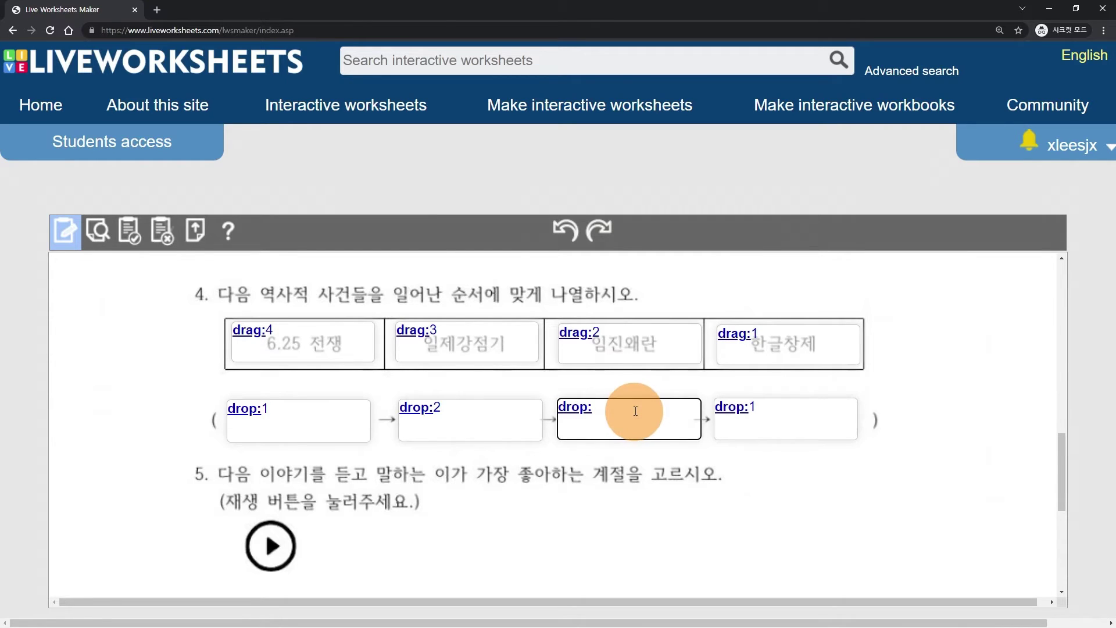
pyautogui.write('3')
pyautogui.click(795, 413)
pyautogui.press('BackSpace')
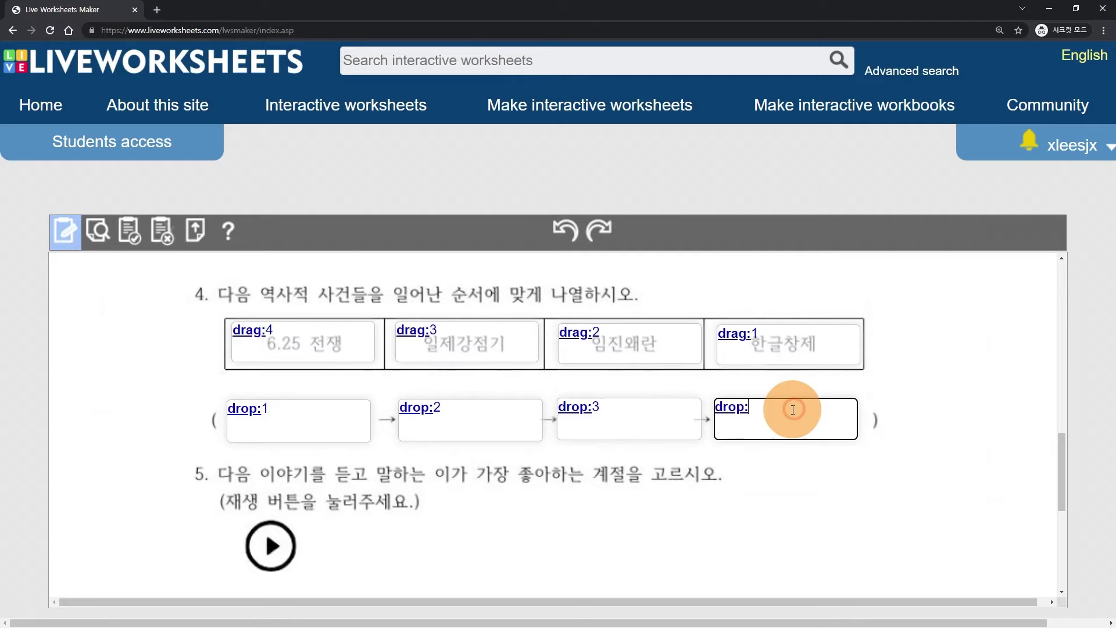
pyautogui.write('4')
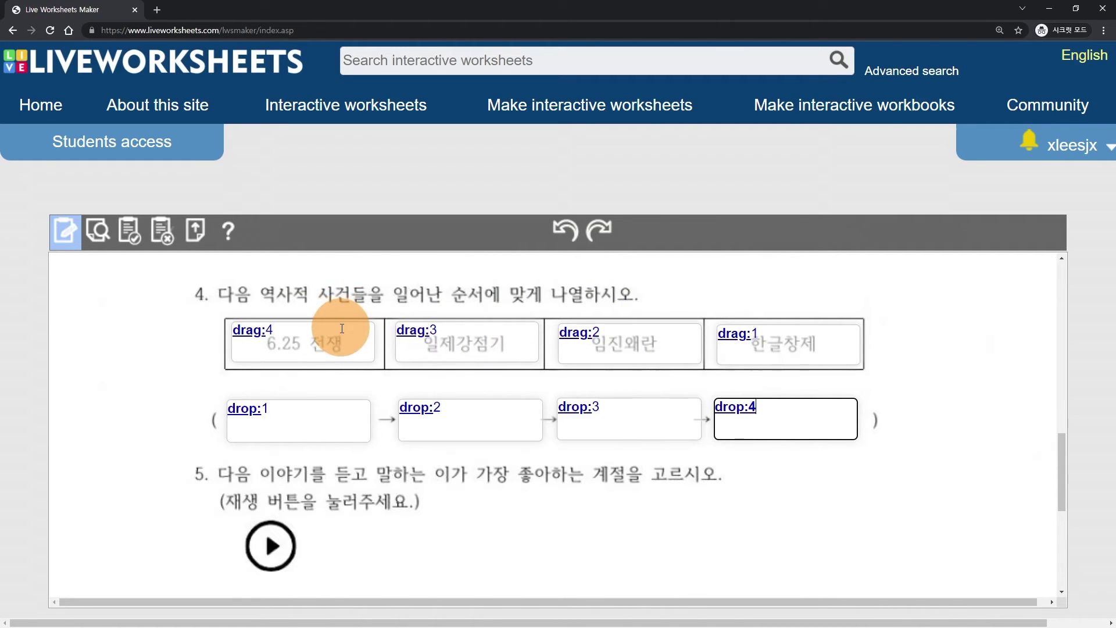
pyautogui.scroll(-3, 342, 328)
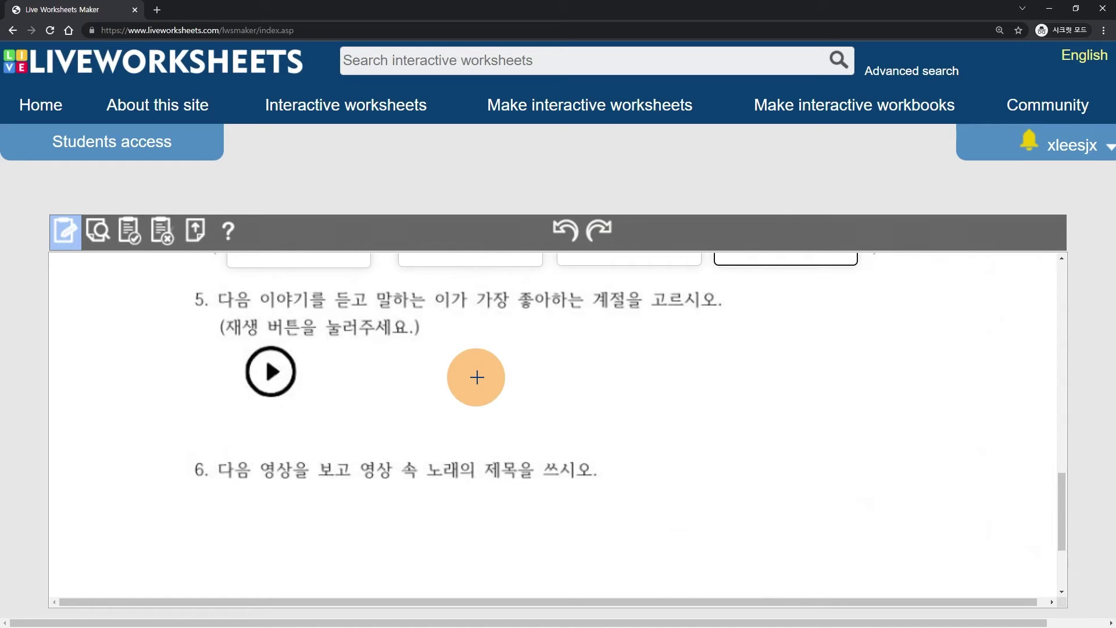
# - Draw a box beside question 5's play symbol and type playmp3: in it
pyautogui.moveTo(325, 354); pyautogui.dragTo(486, 385)
pyautogui.click(371, 368)
pyautogui.click(356, 366)
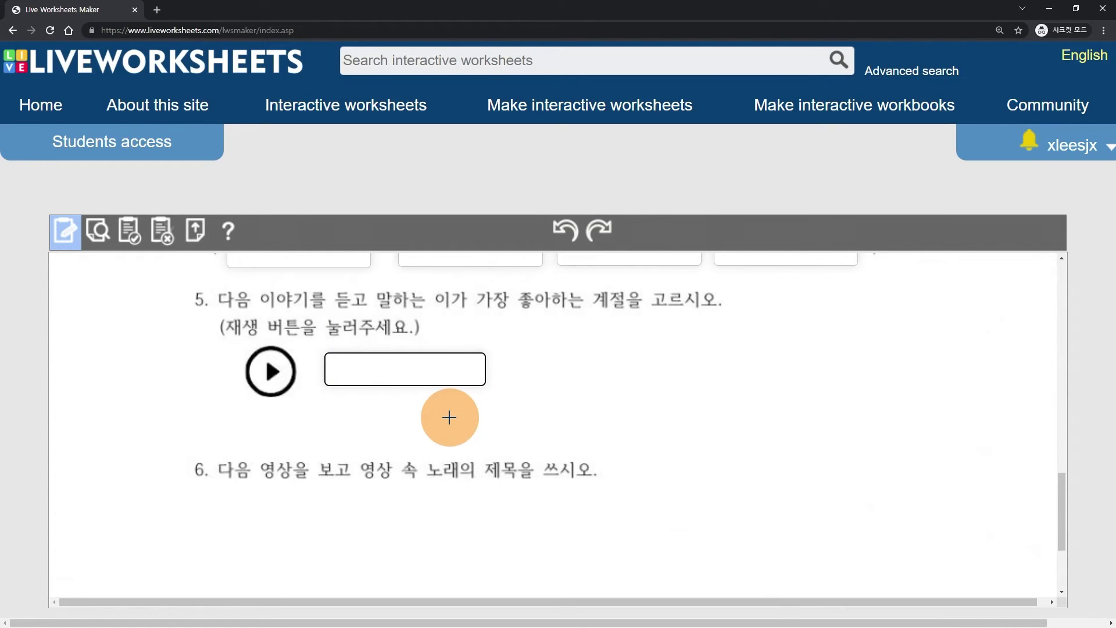
pyautogui.write('pl')
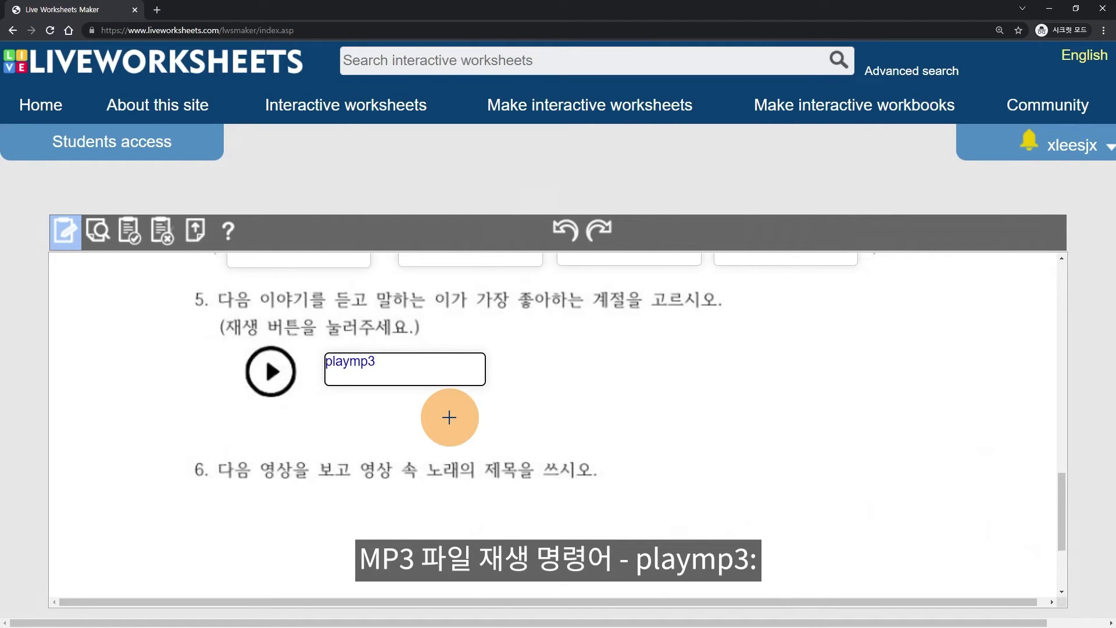
pyautogui.write('aymp3:')
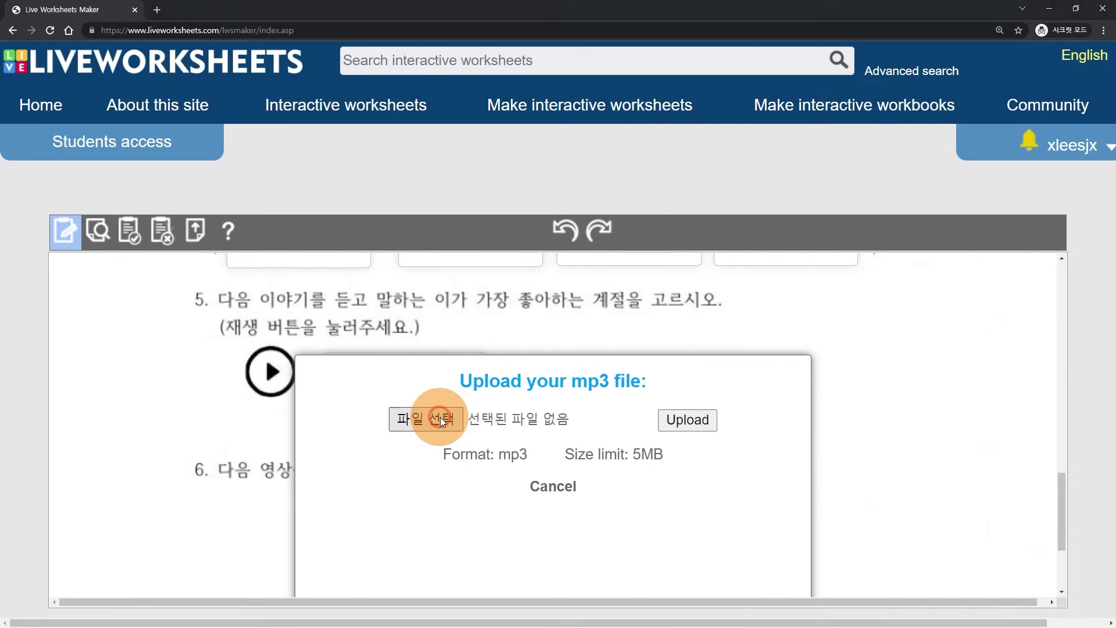
# - Upload listen.mp3 from the computer as the box's audio file
pyautogui.click(441, 417)
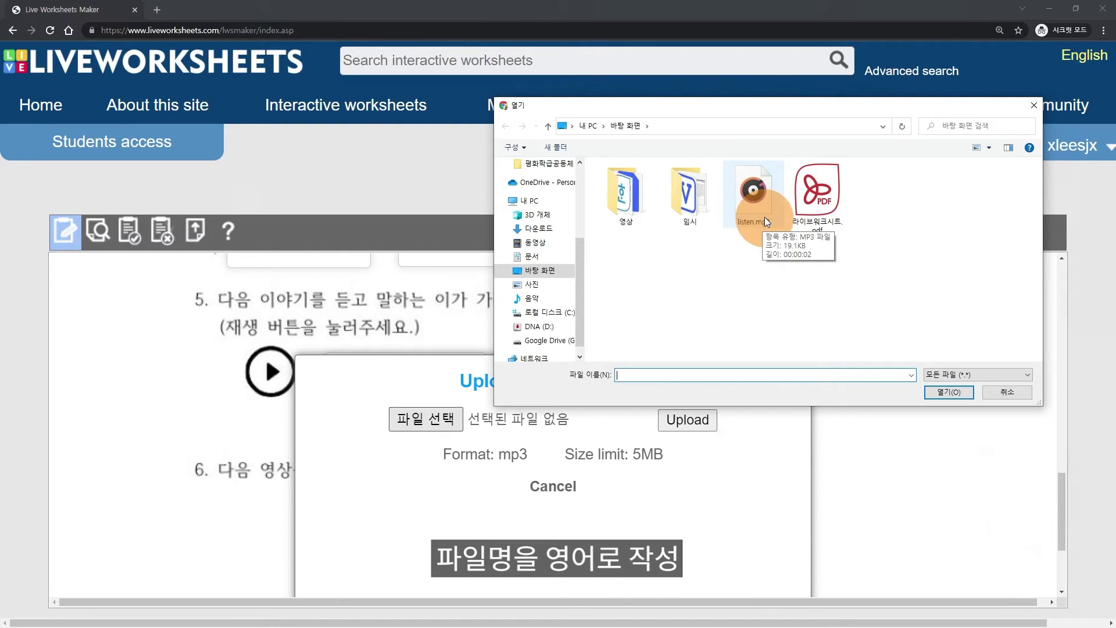
pyautogui.click(765, 218)
pyautogui.click(948, 392)
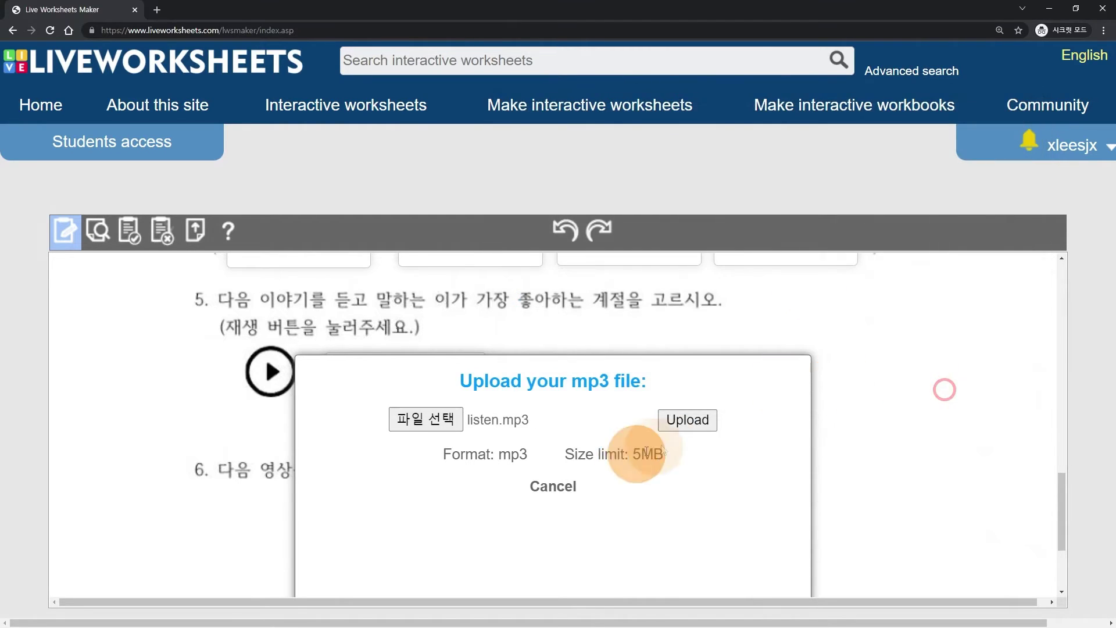
pyautogui.click(687, 421)
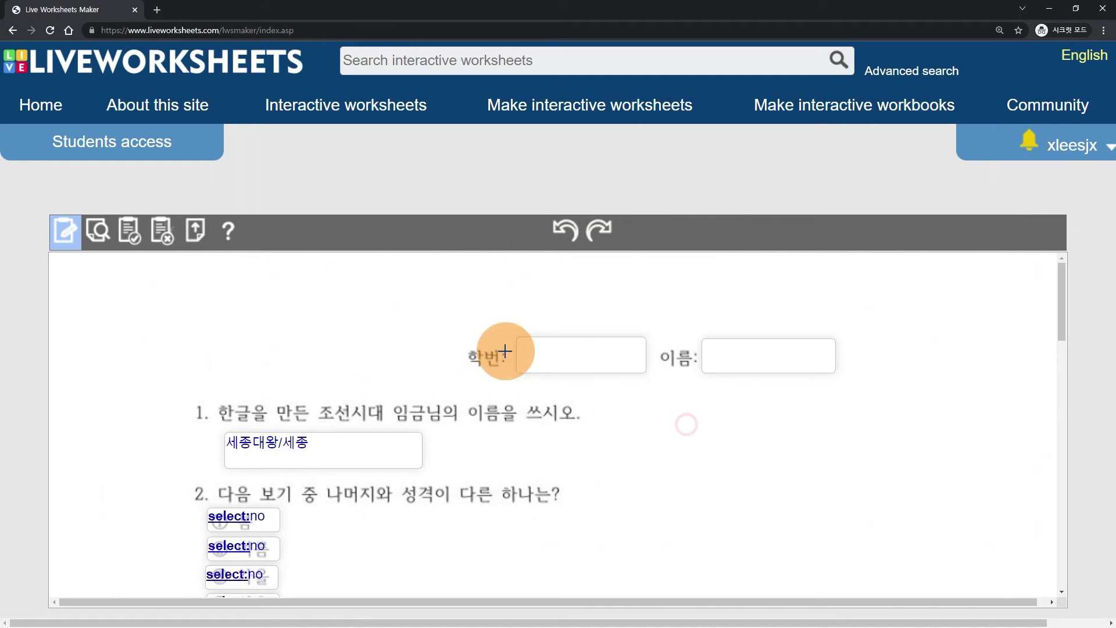
pyautogui.scroll(-10, 486, 358)
pyautogui.scroll(-5, 487, 358)
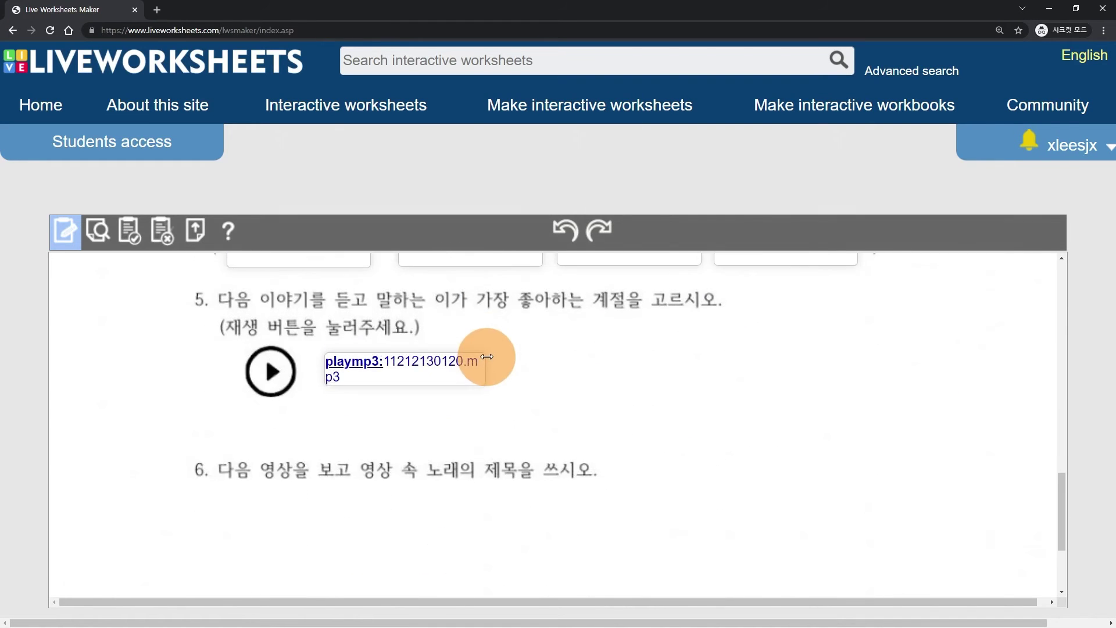
pyautogui.scroll(1, 392, 343)
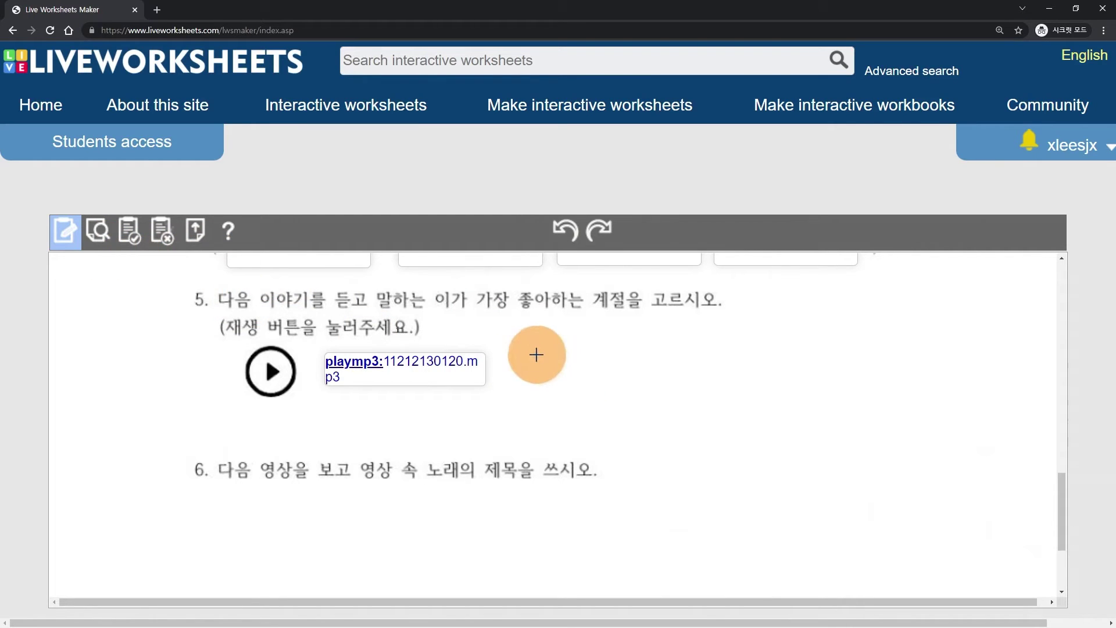
# - Add a choose:*spring/summer/fall/winter box right of the playmp3 box, marking spring correct
pyautogui.moveTo(536, 355); pyautogui.dragTo(692, 391)
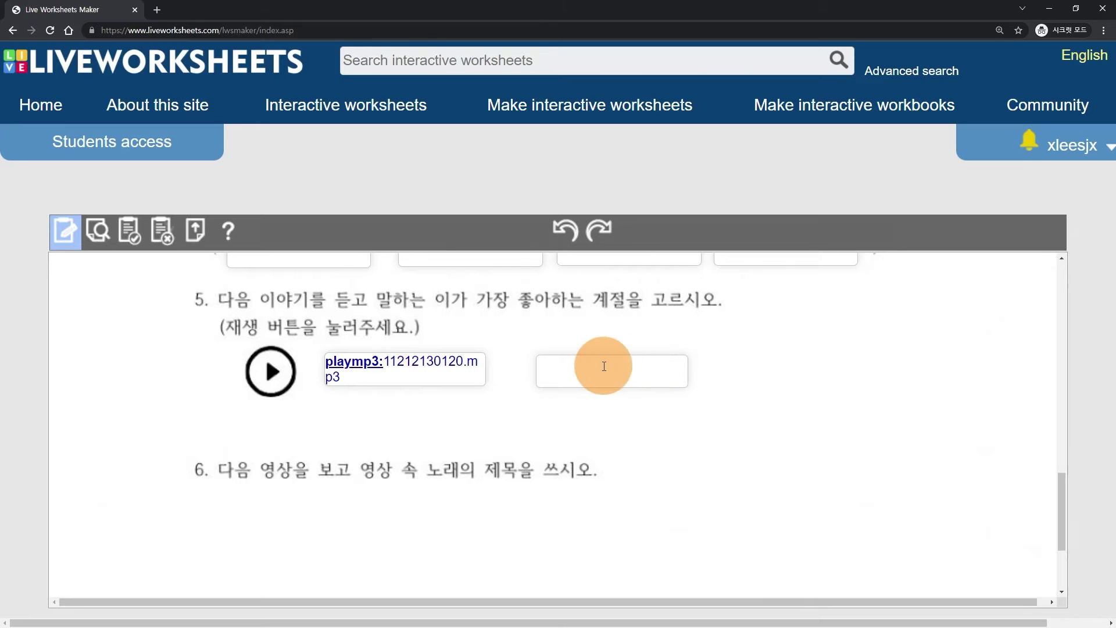
pyautogui.click(549, 366)
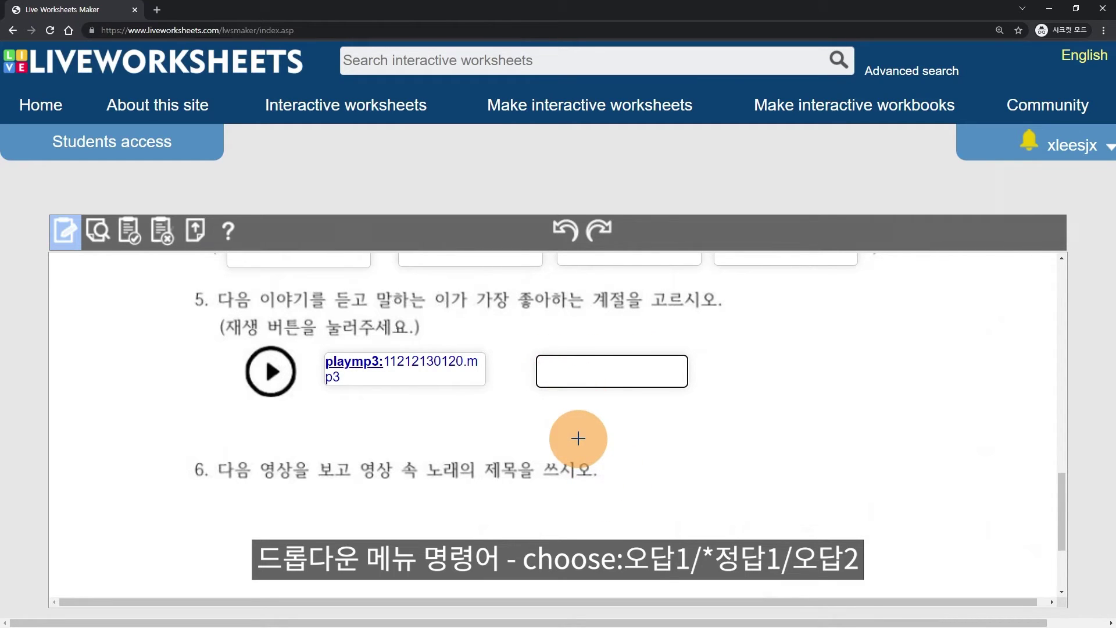
pyautogui.write('cho')
pyautogui.write('네갸ㅜ')
pyautogui.press('BackSpace')
pyautogui.press('BackSpace')
pyautogui.press('BackSpace')
pyautogui.write('spring/summer/fall/winter')
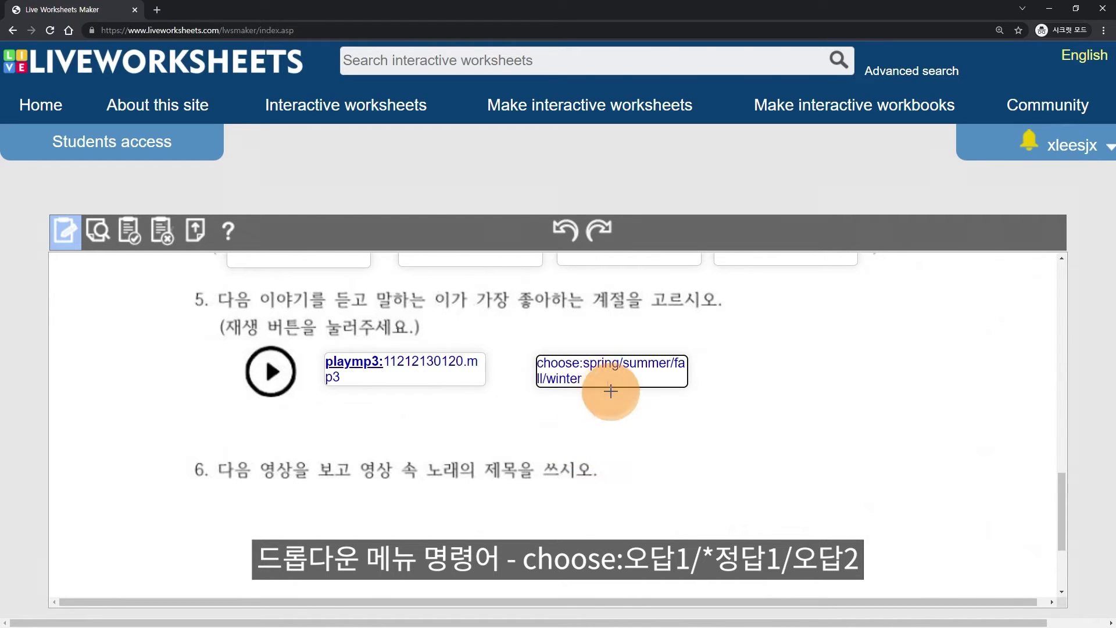
pyautogui.click(585, 365)
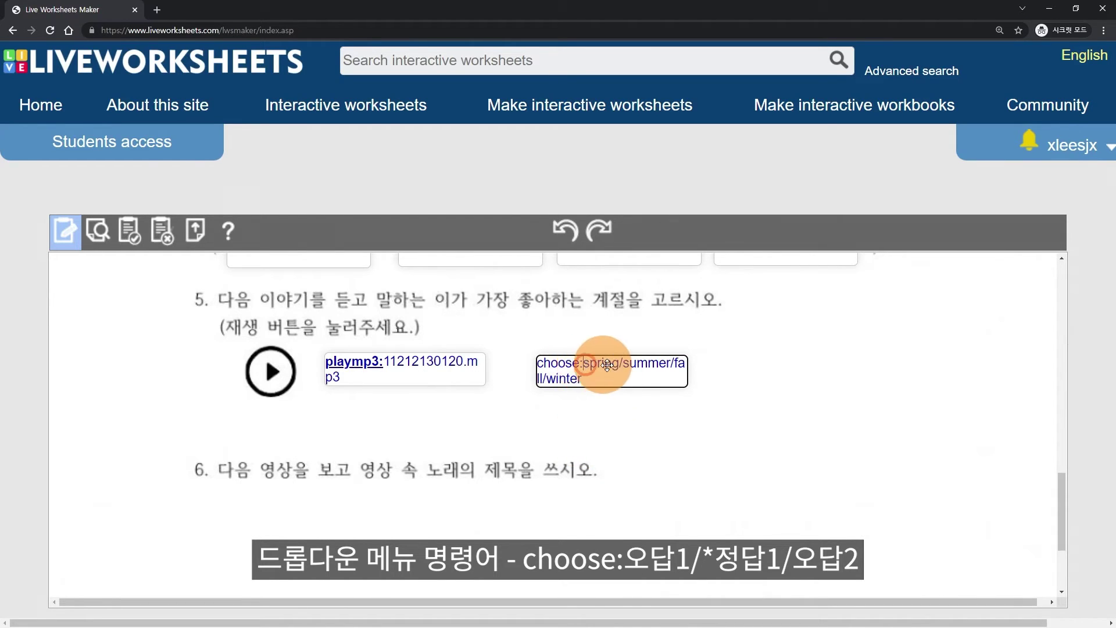
pyautogui.write('*')
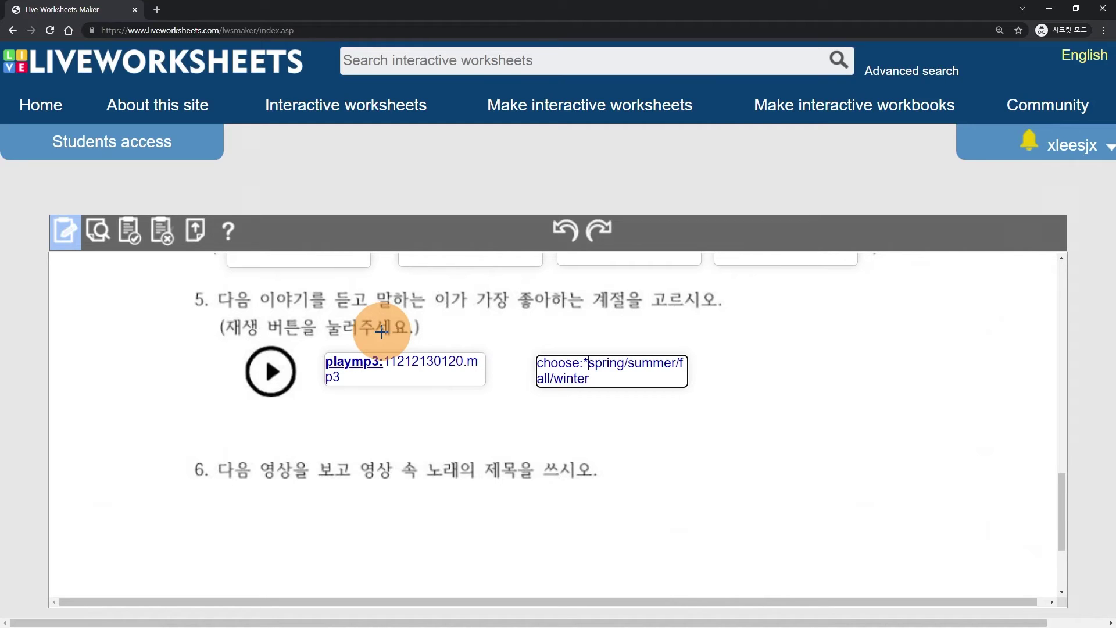
pyautogui.click(239, 347)
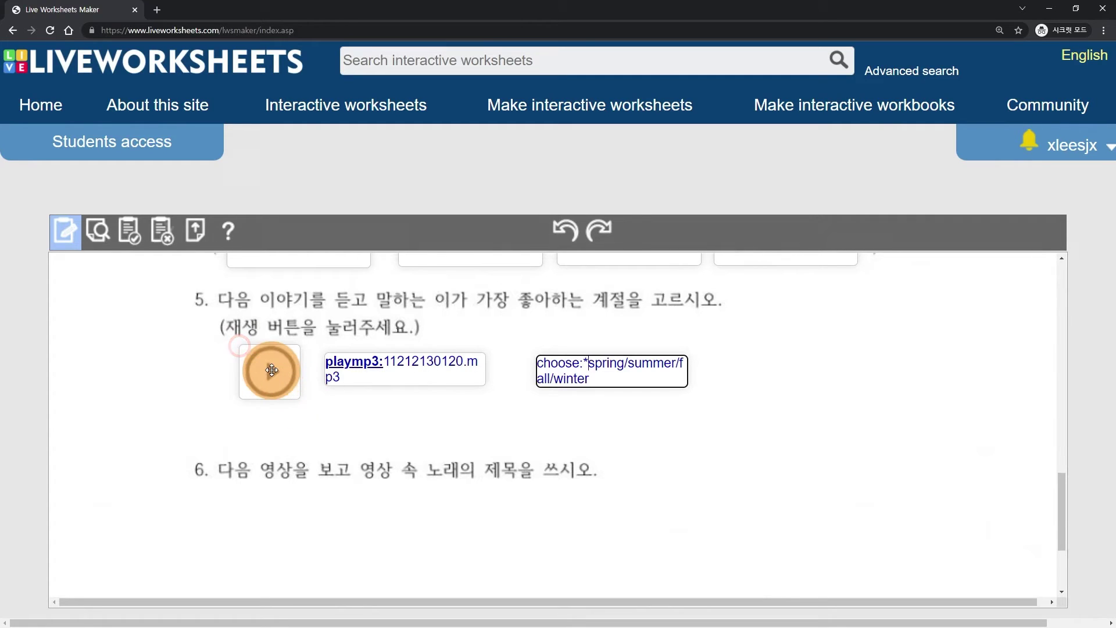
# - Type listen:My favorite season is spring. into the play-button box
pyautogui.click(253, 353)
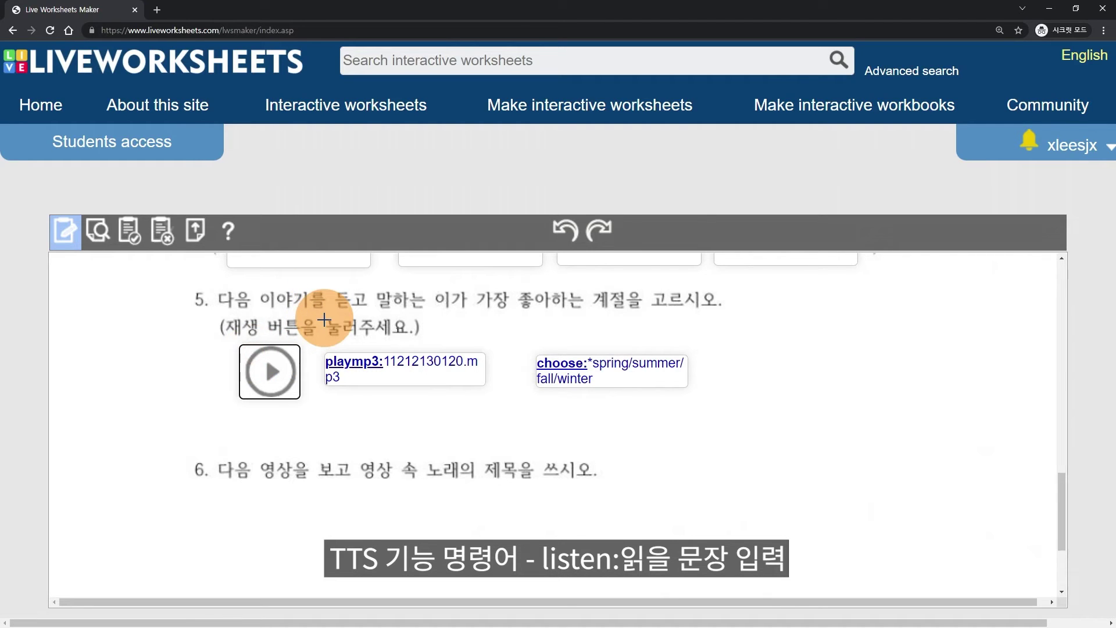
pyautogui.write('listen')
pyautogui.write(':My favorite season is')
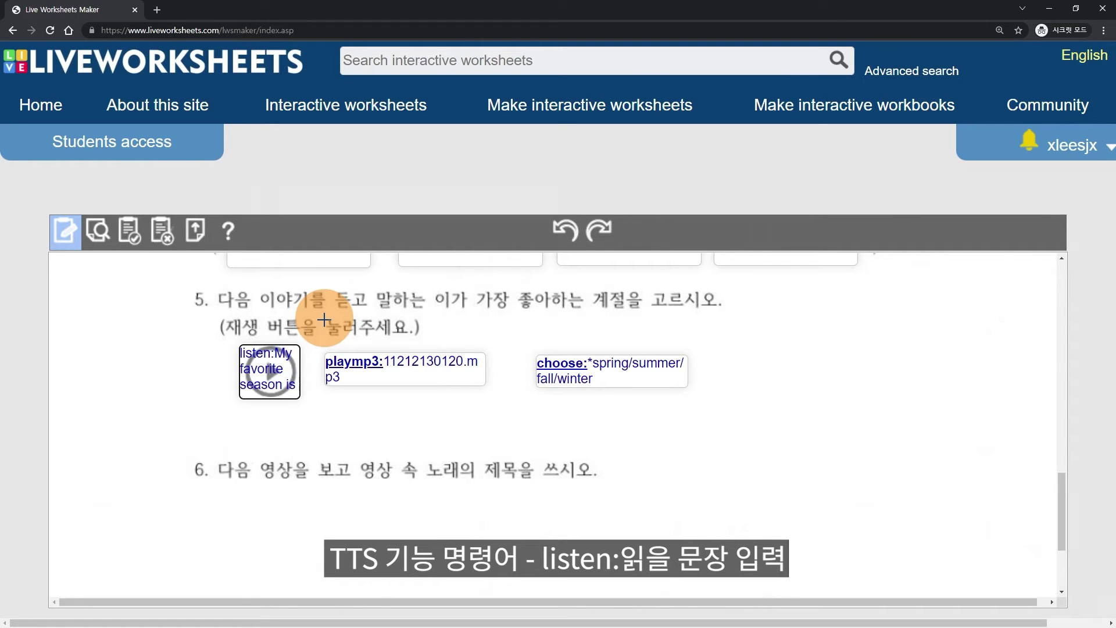
pyautogui.write(' sprin')
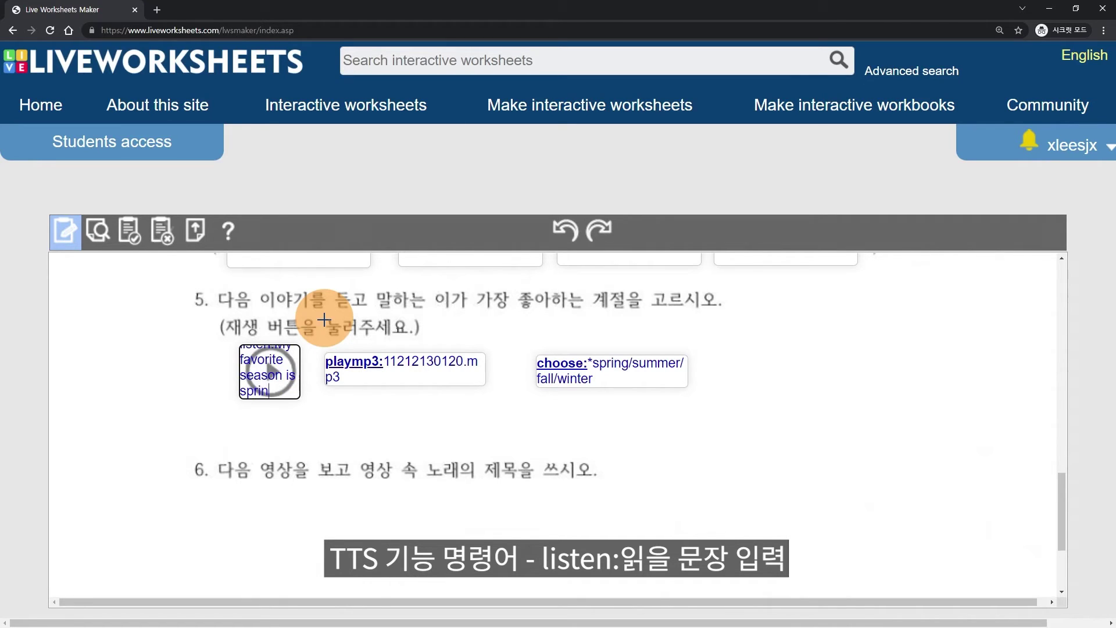
pyautogui.write('g.')
# - Set the speech language to US English as the worksheet default and save
pyautogui.click(268, 370)
pyautogui.scroll(-1, 450, 389)
pyautogui.scroll(1, 444, 401)
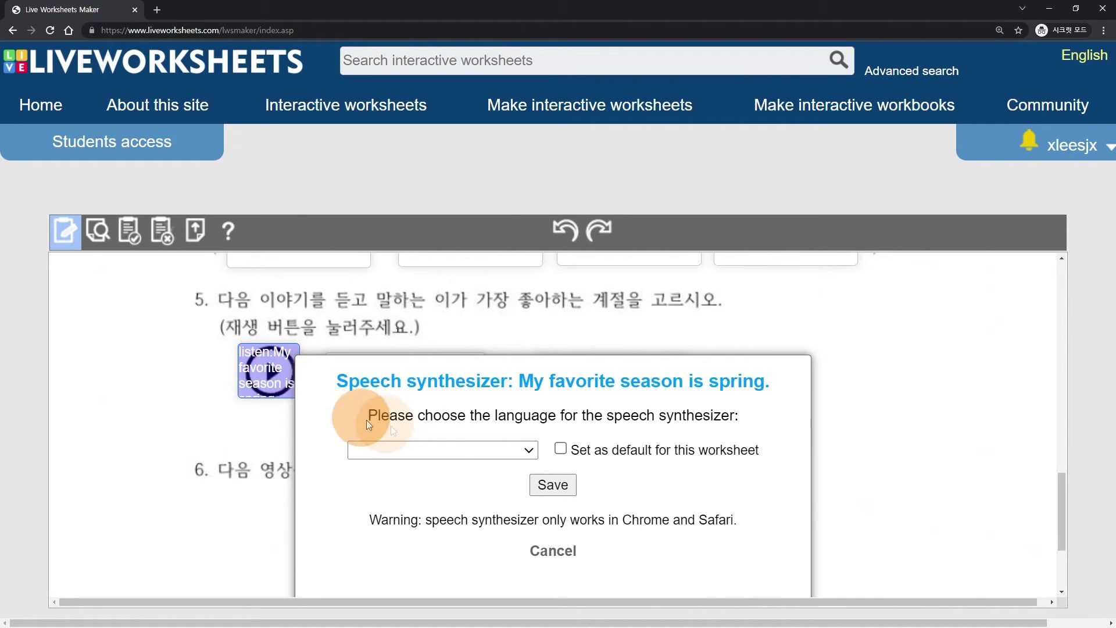
pyautogui.click(527, 450)
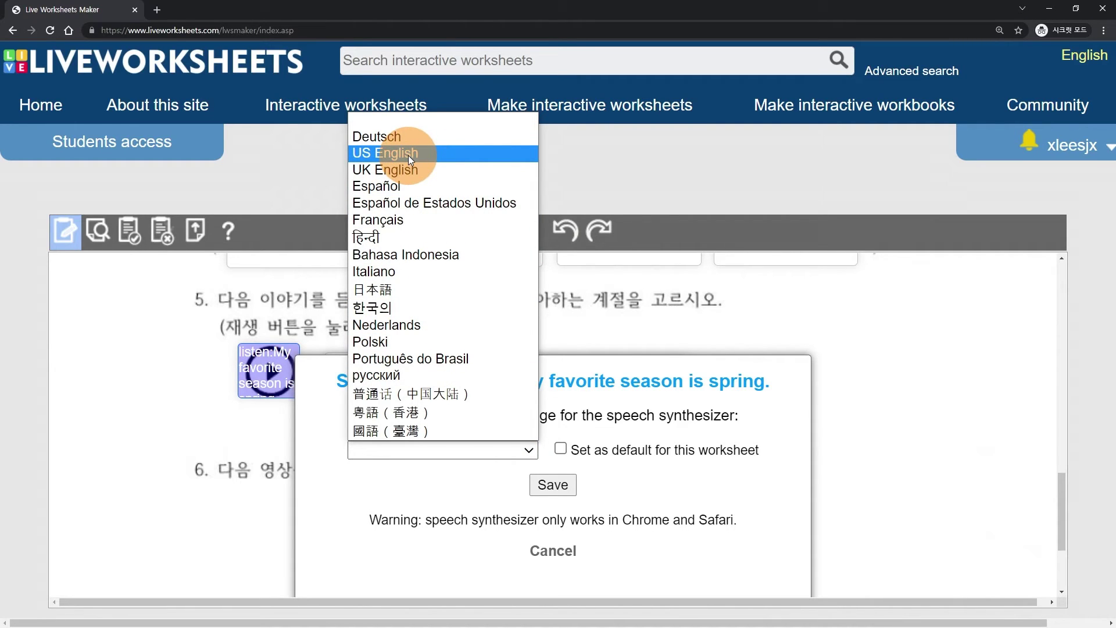
pyautogui.click(408, 155)
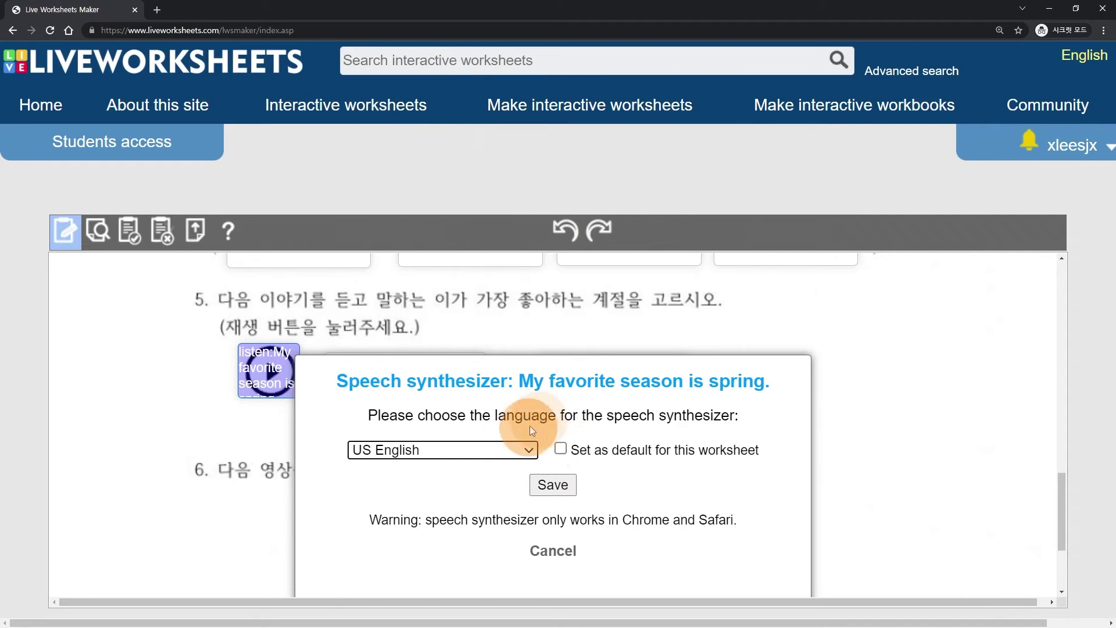
pyautogui.click(559, 448)
pyautogui.click(551, 486)
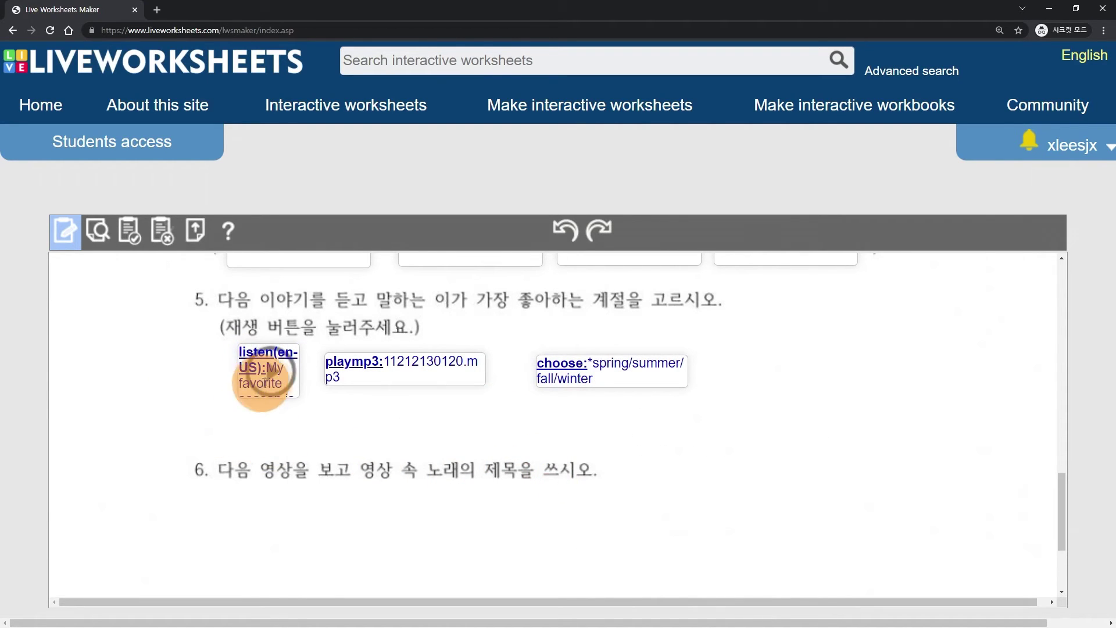
pyautogui.scroll(-3, 269, 372)
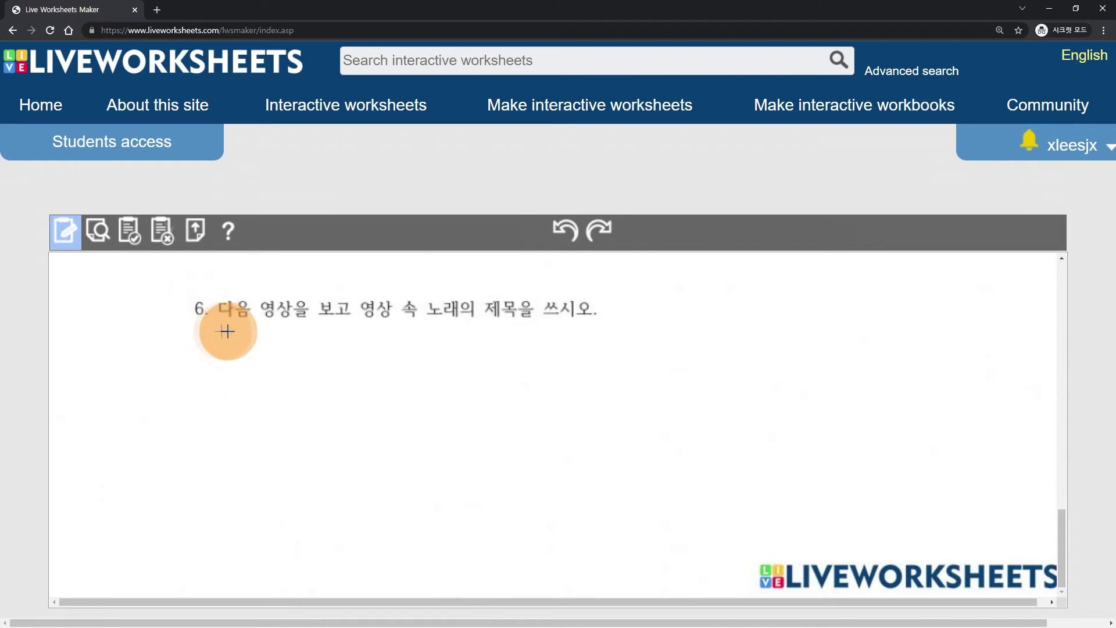
# - Draw a large box under question 6 and paste the YouTube link into it
pyautogui.moveTo(221, 330)
pyautogui.mouseDown()
pyautogui.moveTo(405, 419)
pyautogui.moveTo(493, 511)
pyautogui.mouseUp()
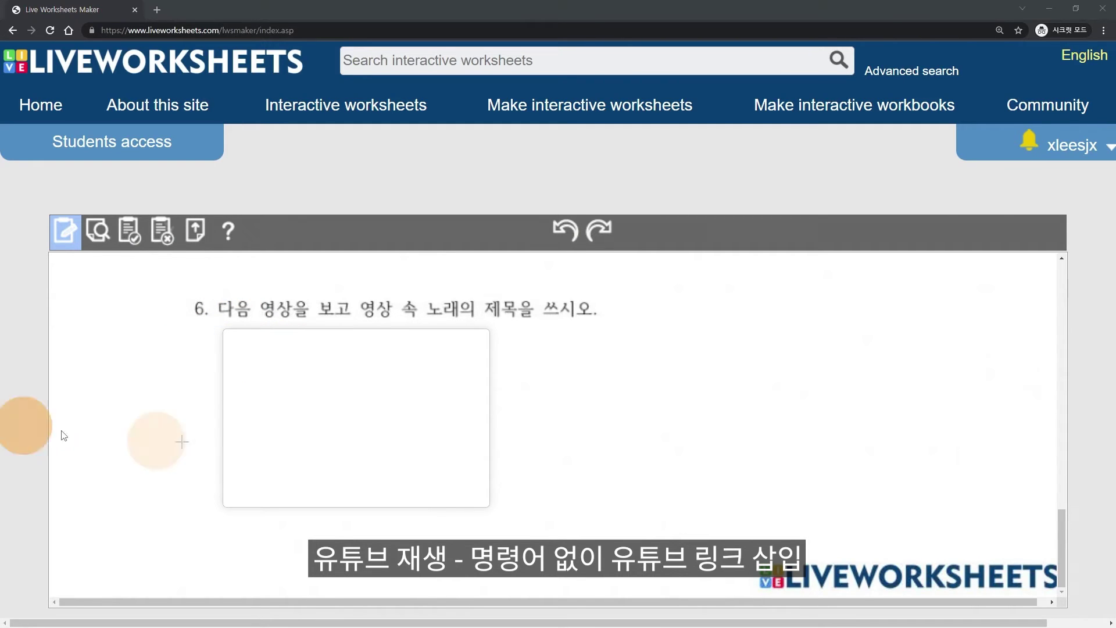
pyautogui.click(303, 369)
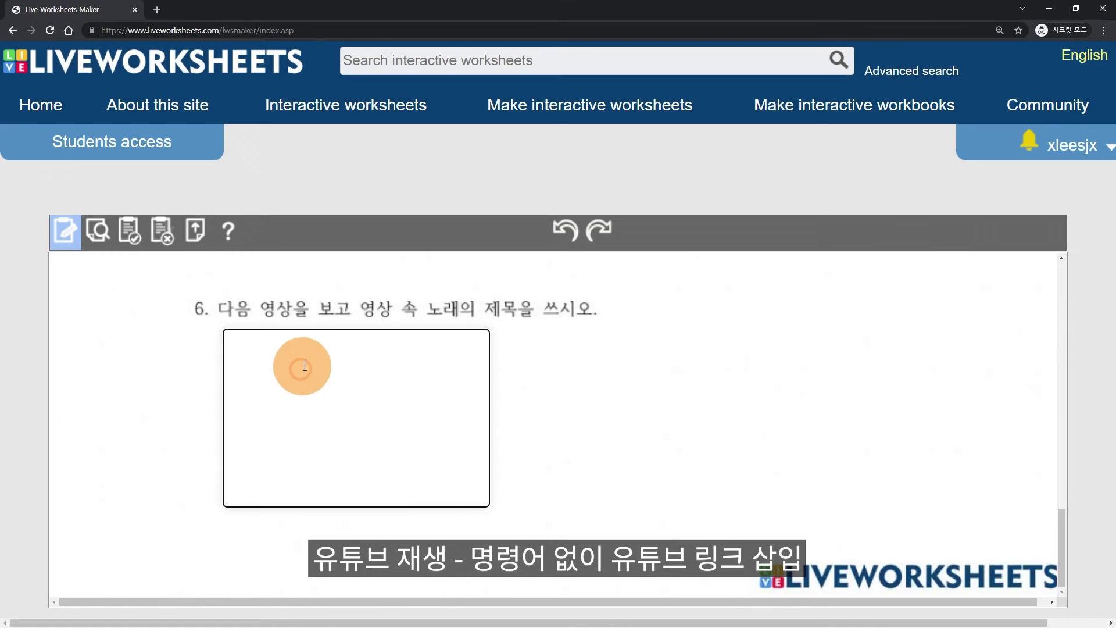
pyautogui.write('https://www.youtube.com/watch?v=Kiy2JRK-L0M')
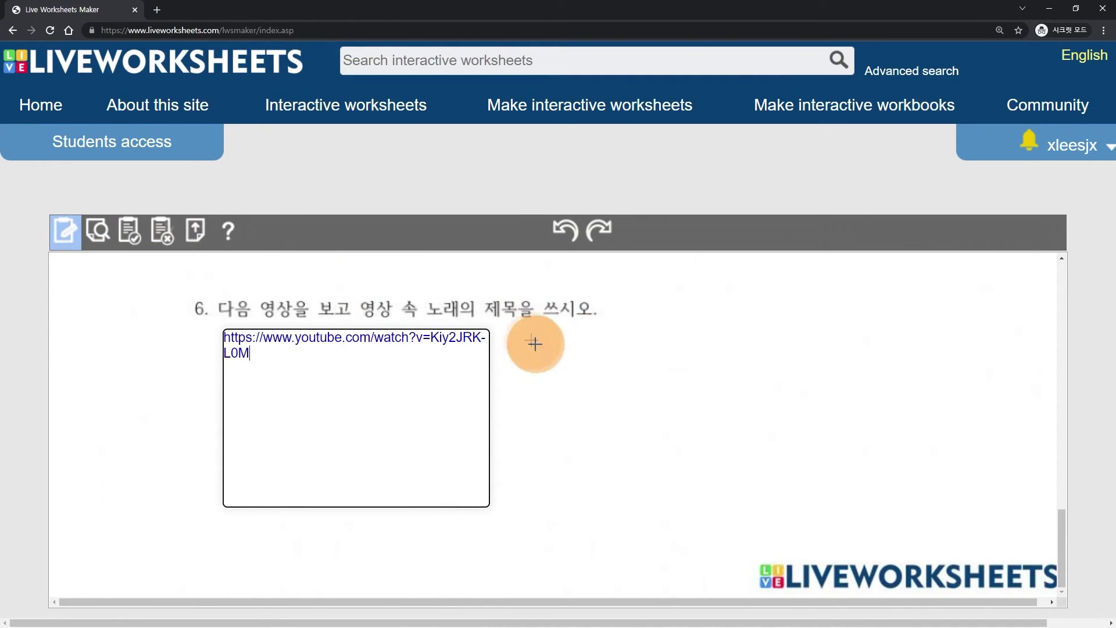
# - Add an answer box right of the video expecting 애국가
pyautogui.moveTo(527, 333); pyautogui.dragTo(703, 376)
pyautogui.click(566, 354)
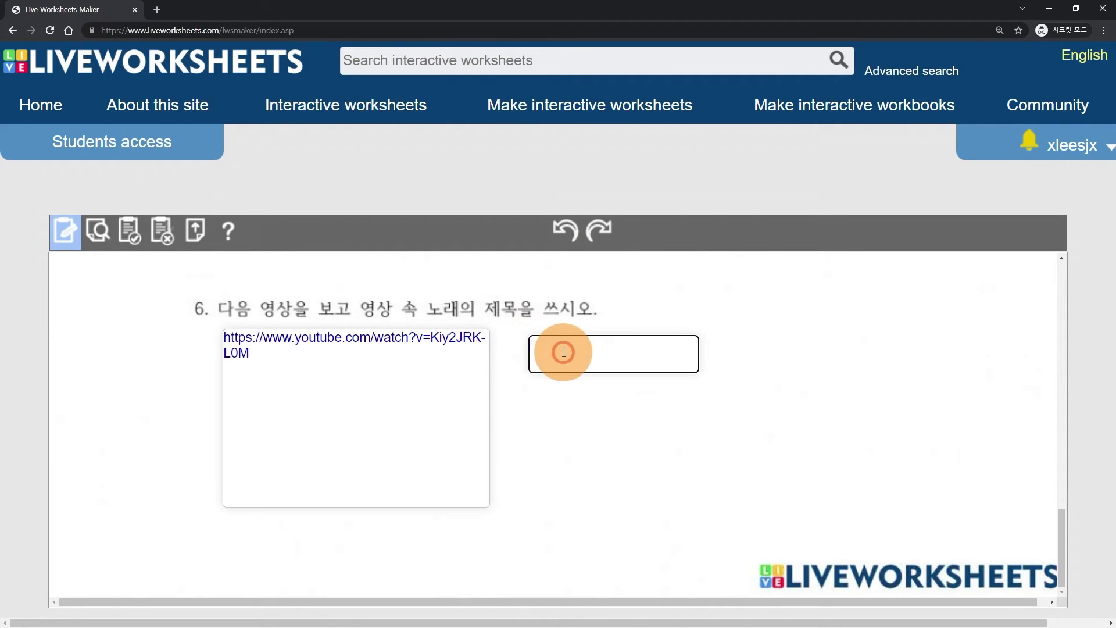
pyautogui.write('ㅇㅐ국개')
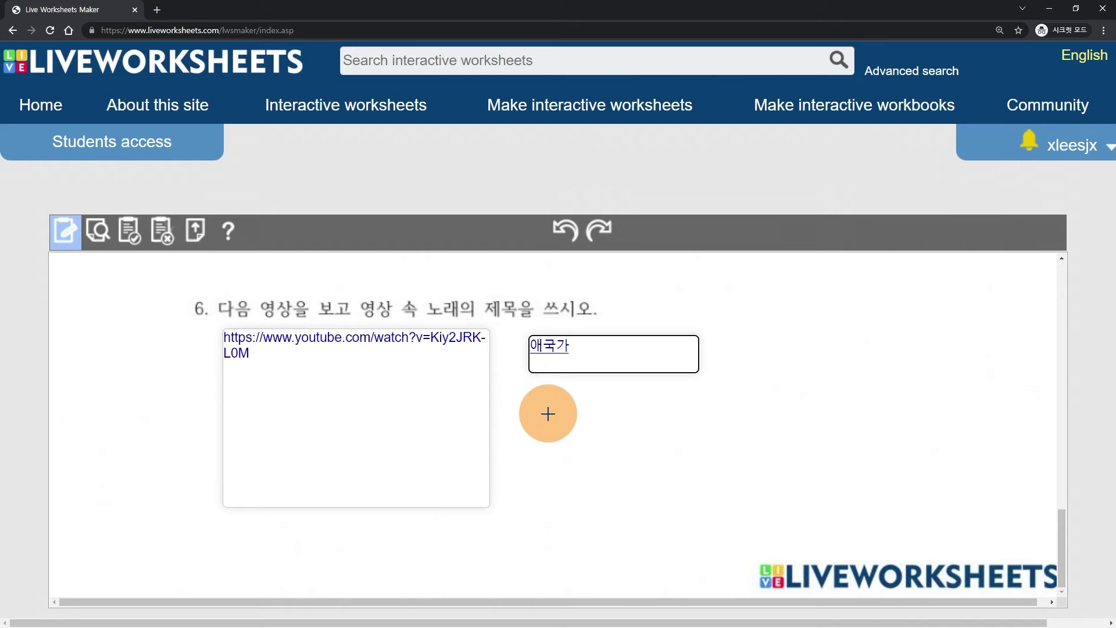
# - Save the worksheet as private with the title test1
pyautogui.scroll(10, 543, 413)
pyautogui.scroll(2, 443, 398)
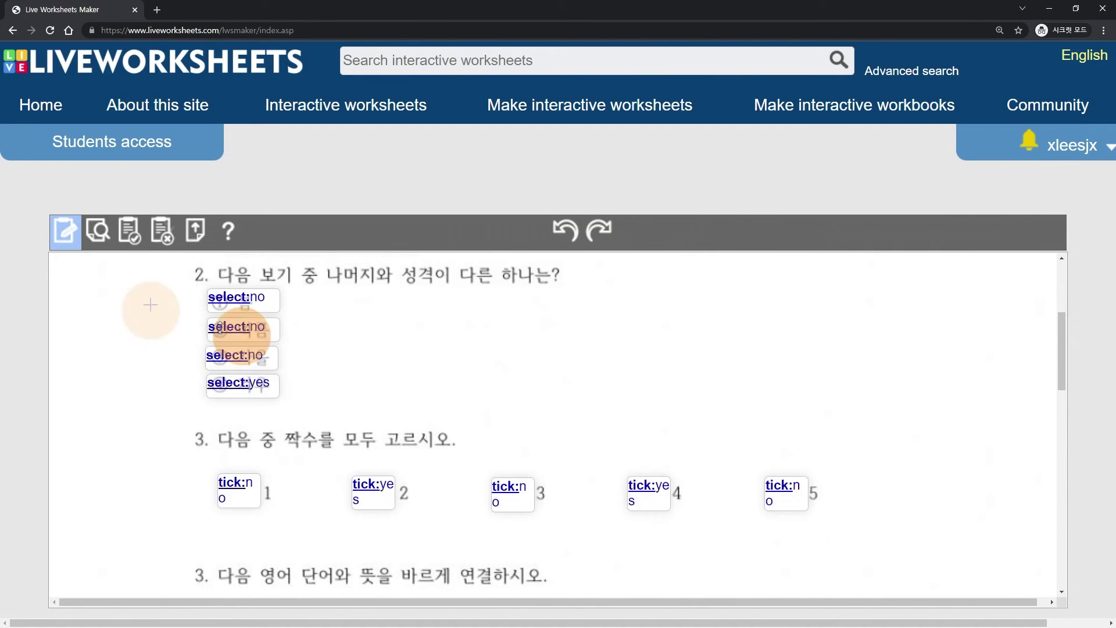
pyautogui.scroll(-2, 175, 316)
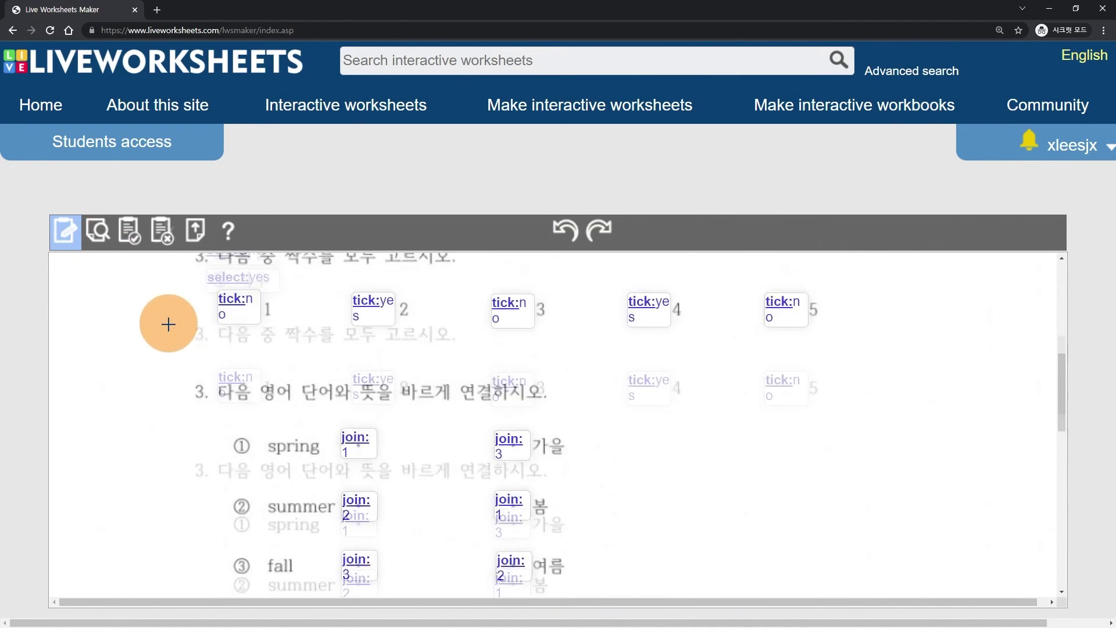
pyautogui.scroll(5, 172, 320)
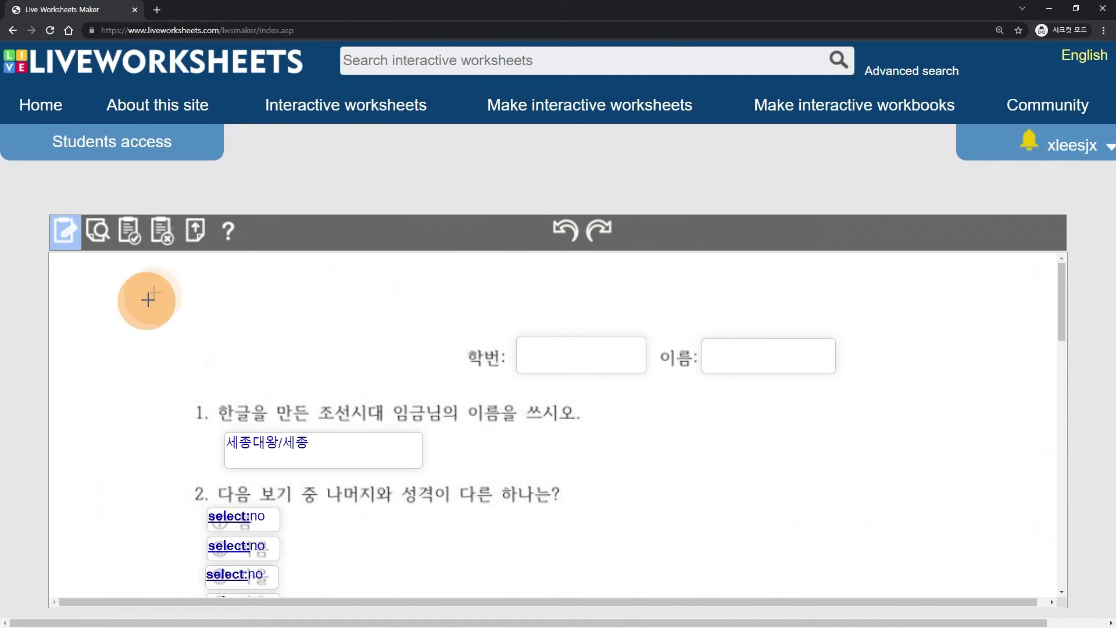
pyautogui.click(132, 243)
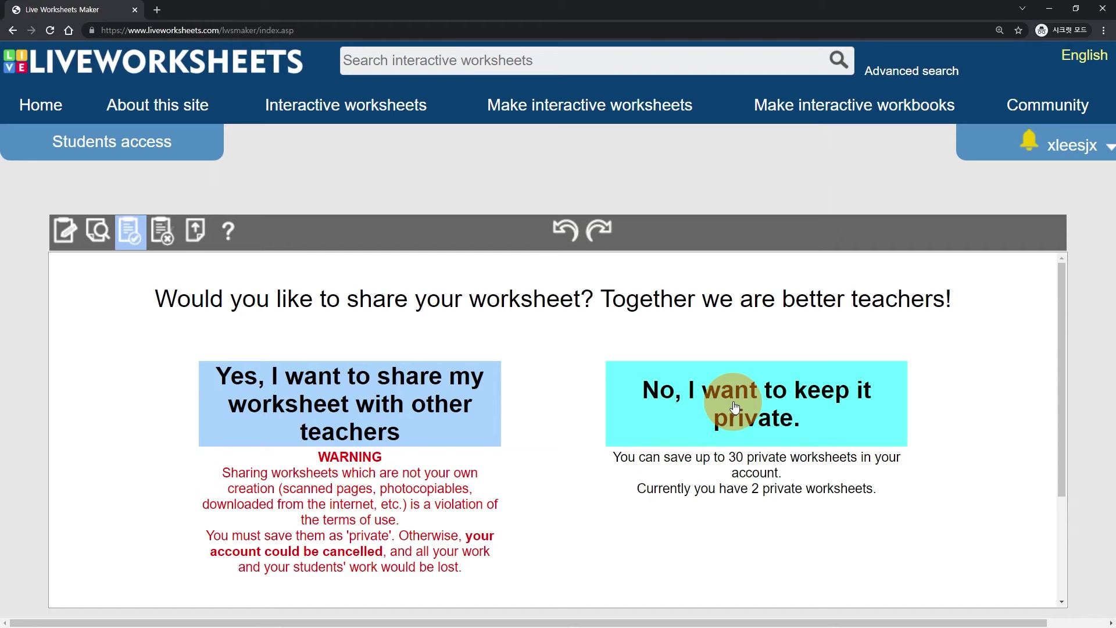
pyautogui.click(660, 410)
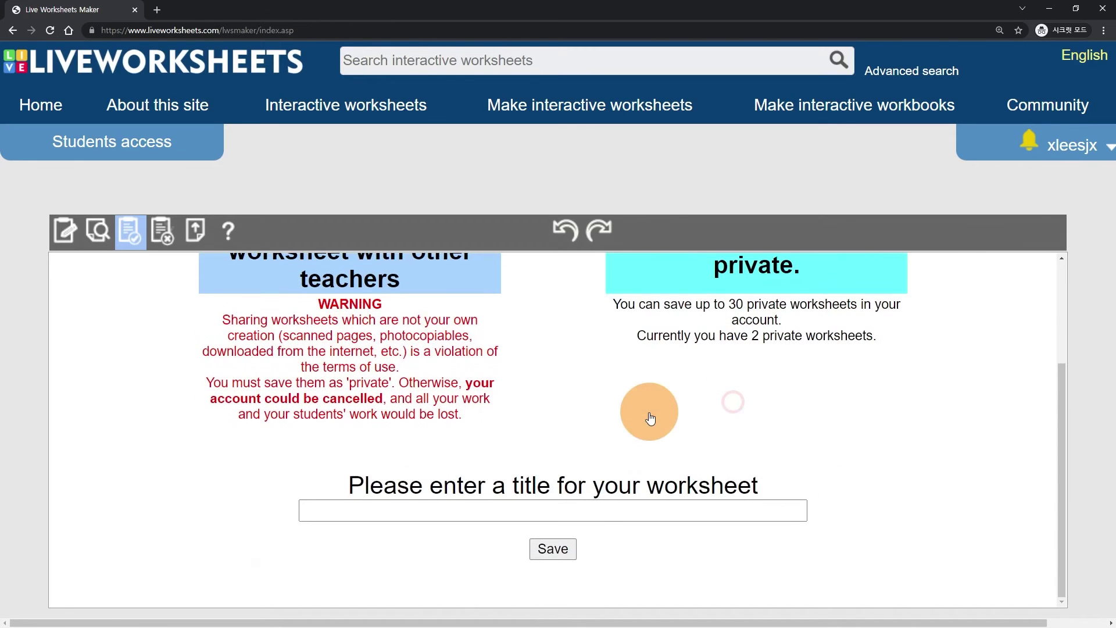
pyautogui.click(484, 506)
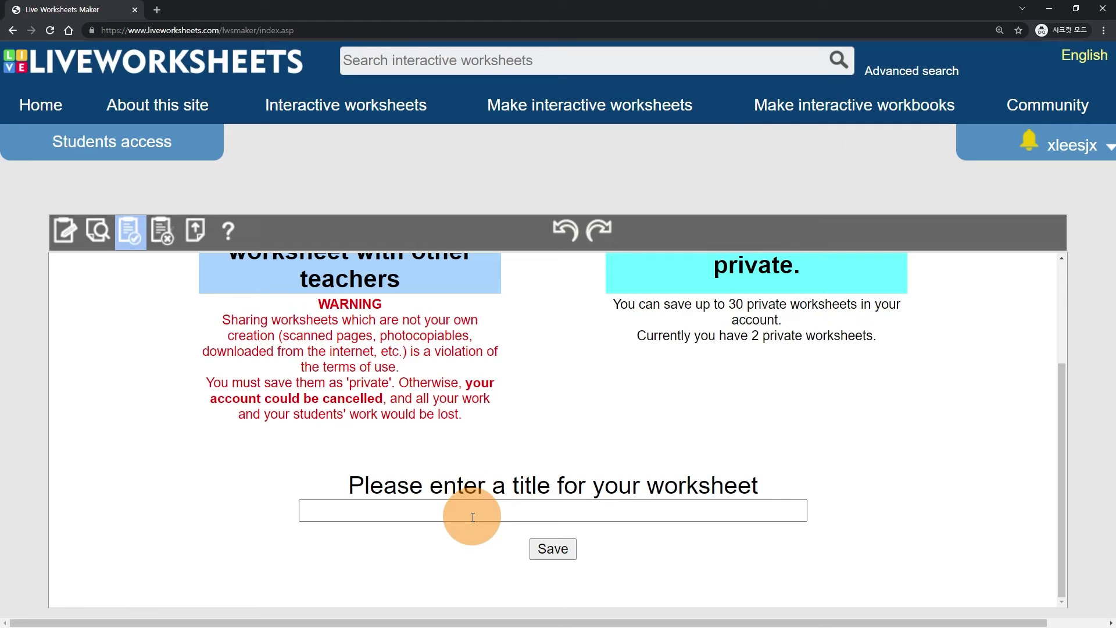
pyautogui.click(472, 517)
pyautogui.write('test1')
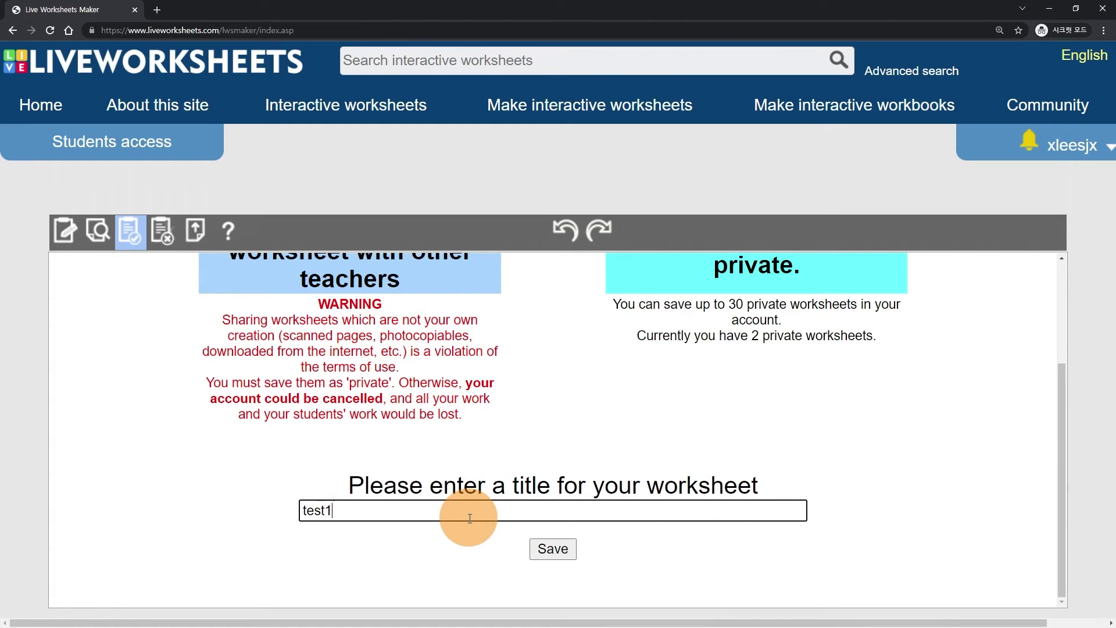
pyautogui.click(549, 549)
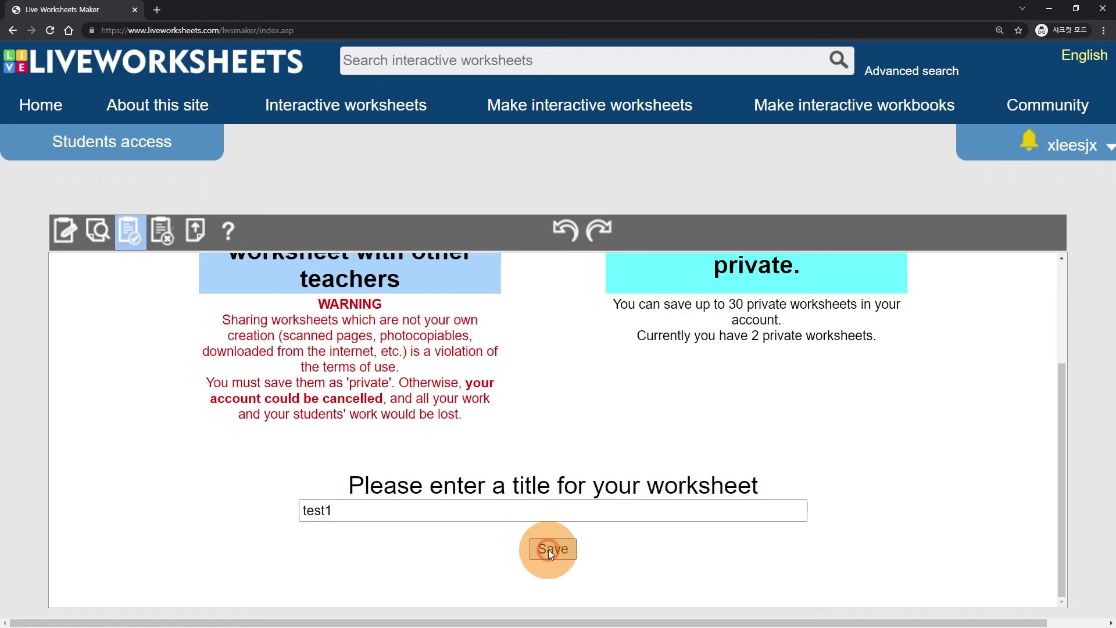
pyautogui.click(563, 549)
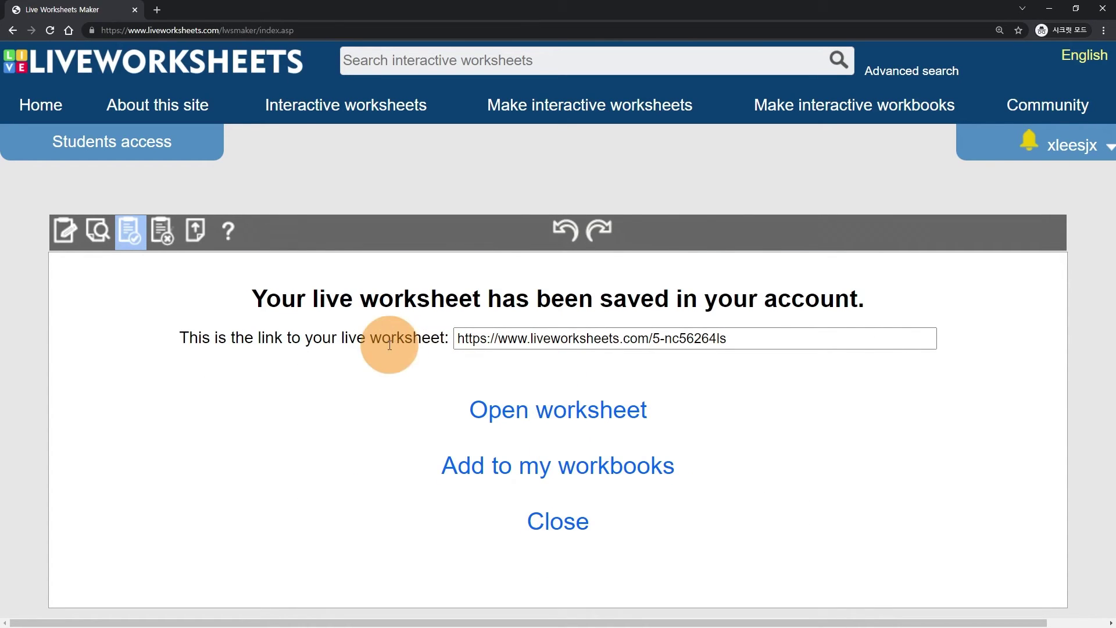
# - Select the worksheet link and reset the browser zoom to 100%
pyautogui.moveTo(457, 340); pyautogui.dragTo(698, 338)
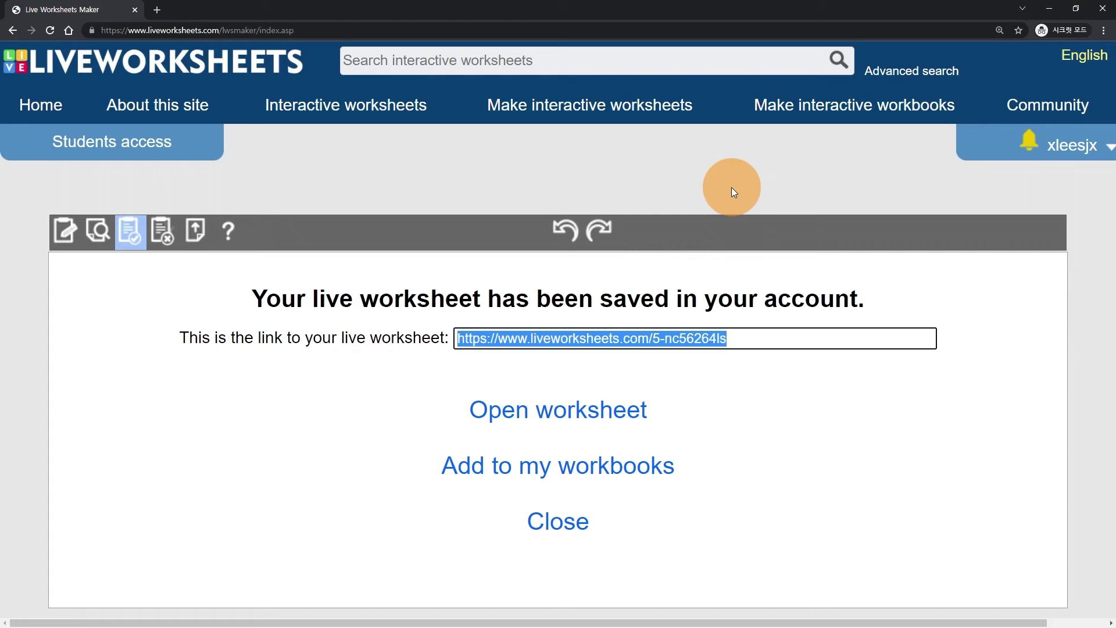
pyautogui.hotkey('ctrl', '0')
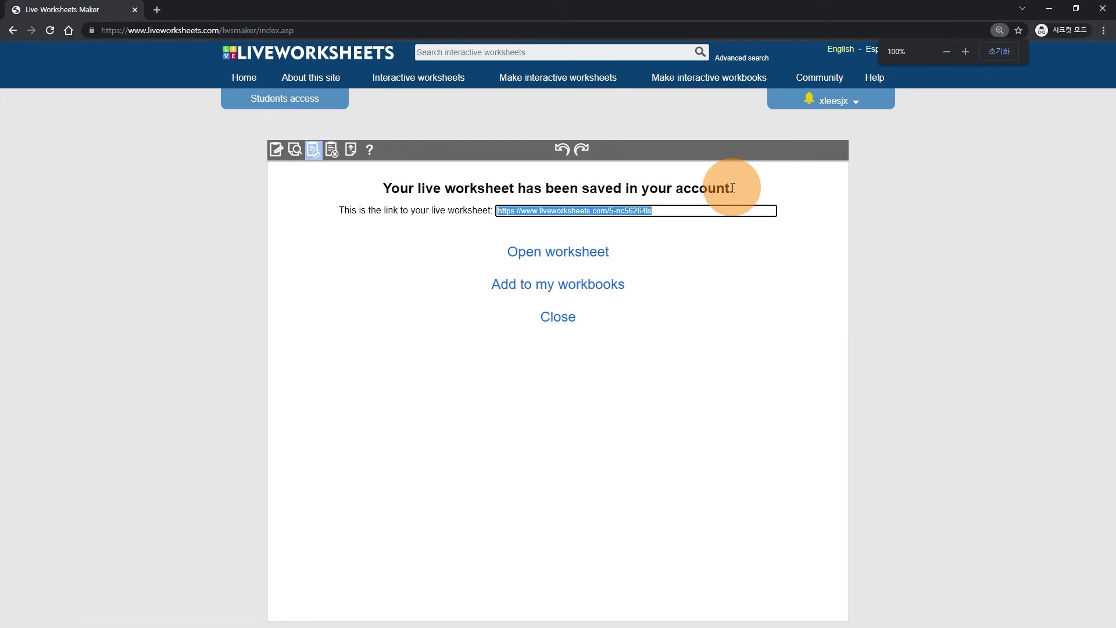
pyautogui.click(850, 107)
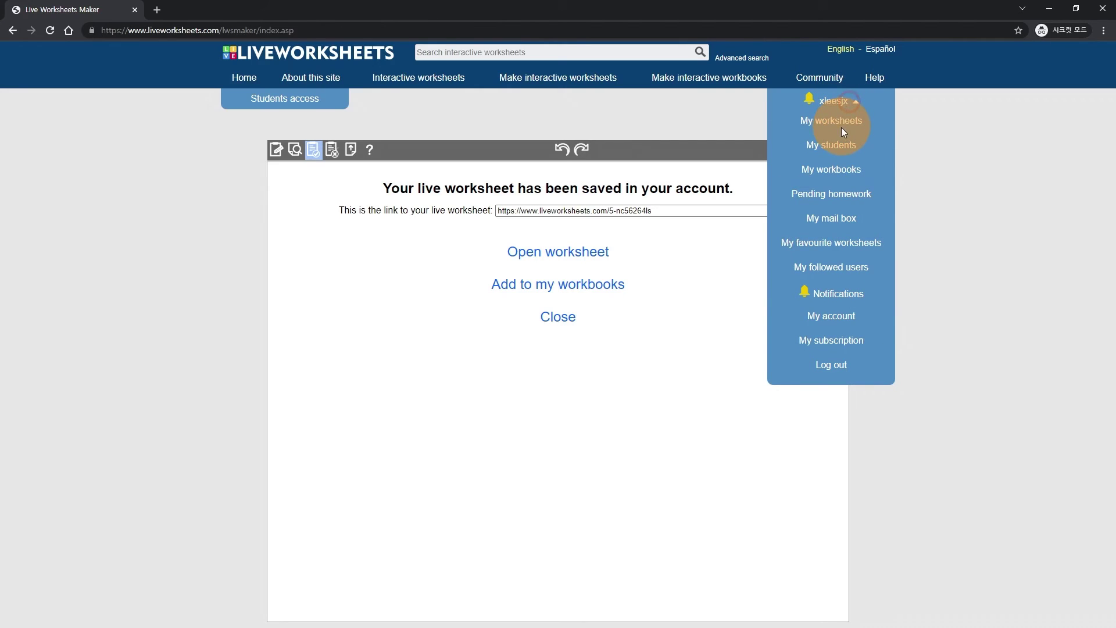
# - Go to My worksheets and open the first test1 worksheet
pyautogui.click(844, 122)
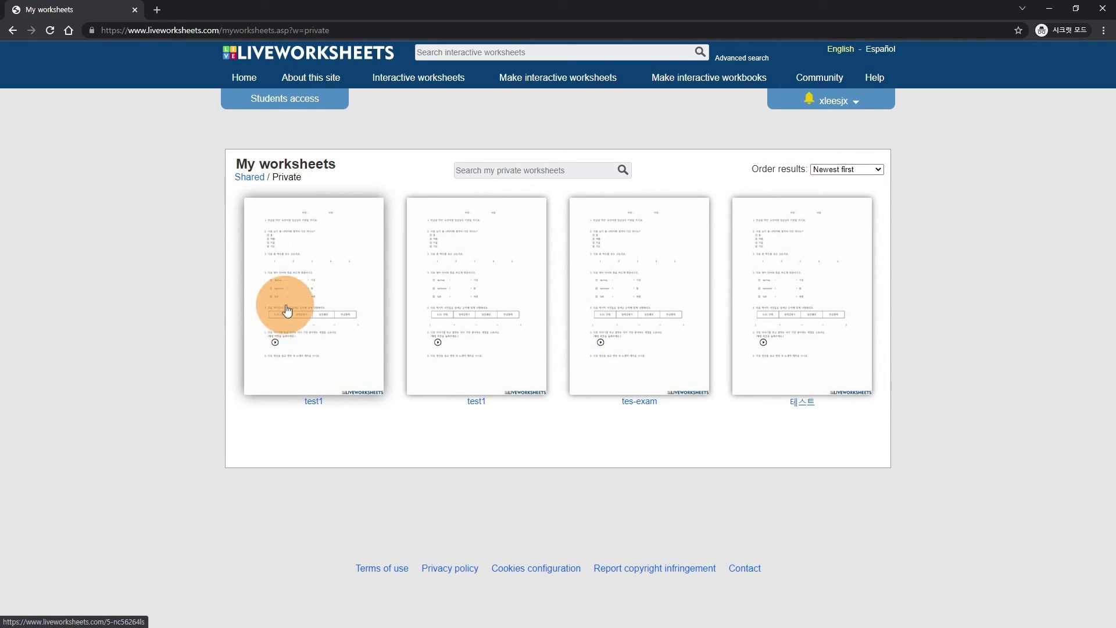
pyautogui.click(320, 314)
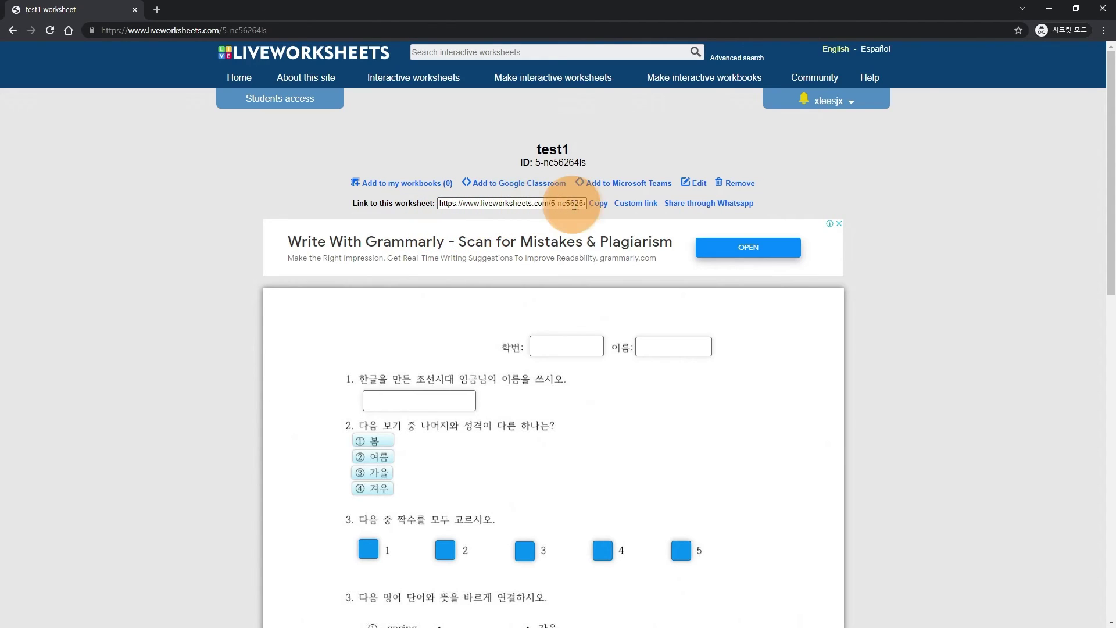
# - Start a custom link for test1 with Grade/level 6학년 and School subject 통합 prefilled
pyautogui.click(640, 207)
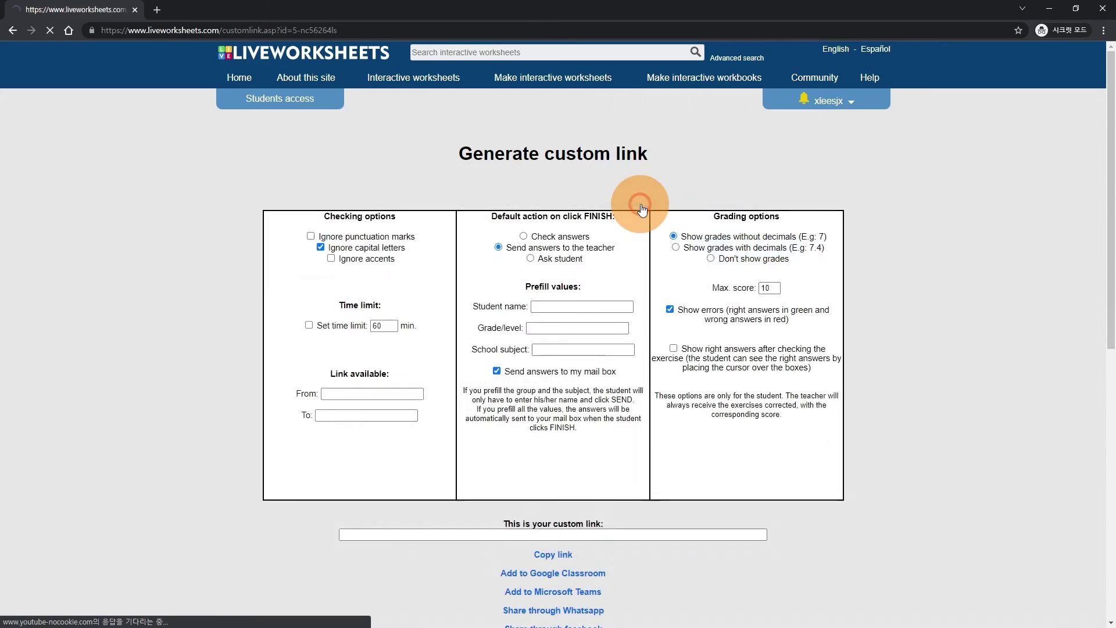
pyautogui.scroll(-1, 544, 274)
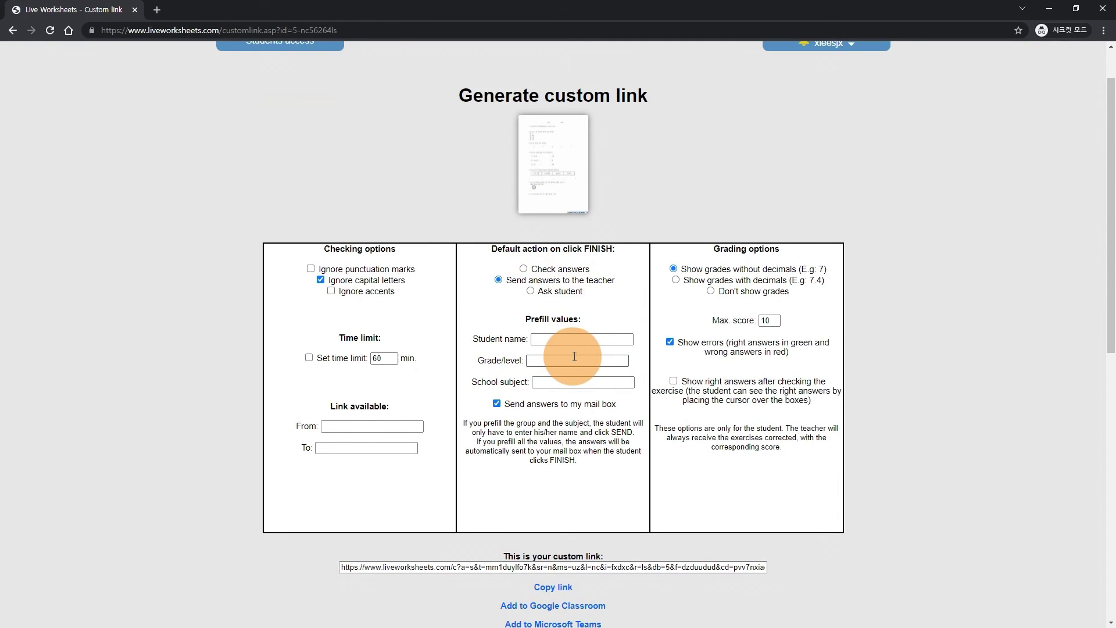
pyautogui.click(543, 340)
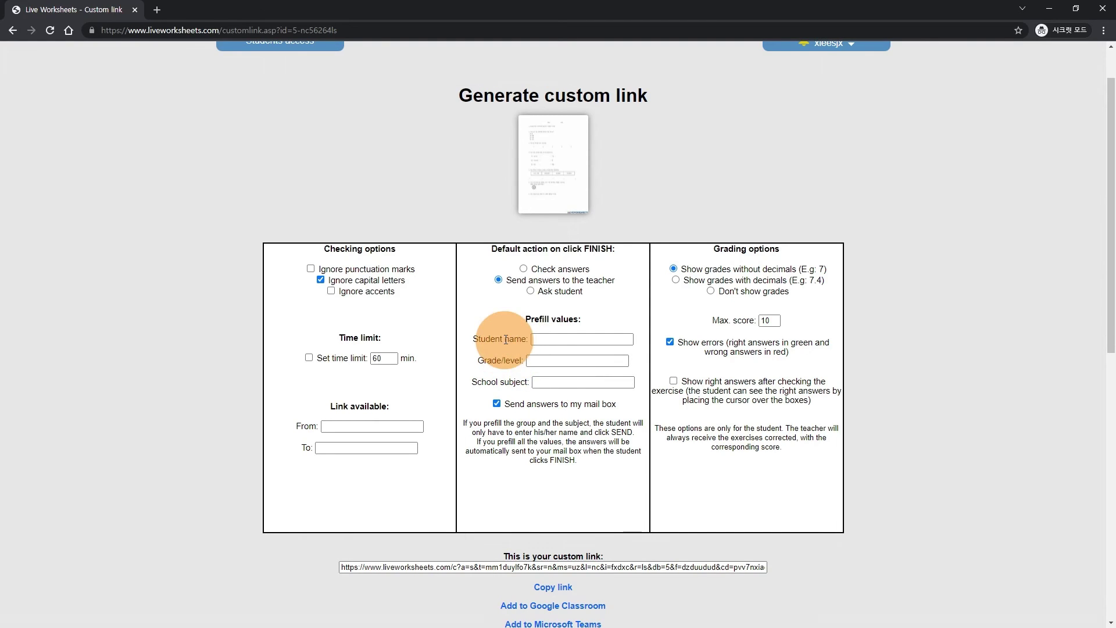
pyautogui.click(532, 362)
pyautogui.write('6gkrsu')
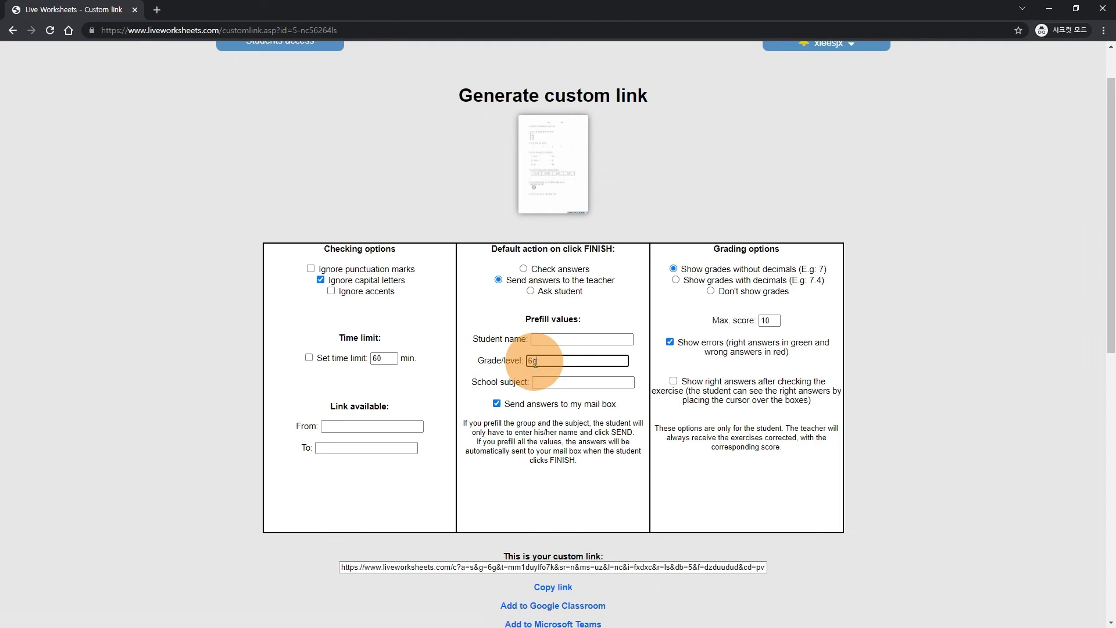
pyautogui.press('BackSpace')
pyautogui.press('BackSpace')
pyautogui.press('BackSpace')
pyautogui.press('BackSpace')
pyautogui.press('BackSpace')
pyautogui.write('학년')
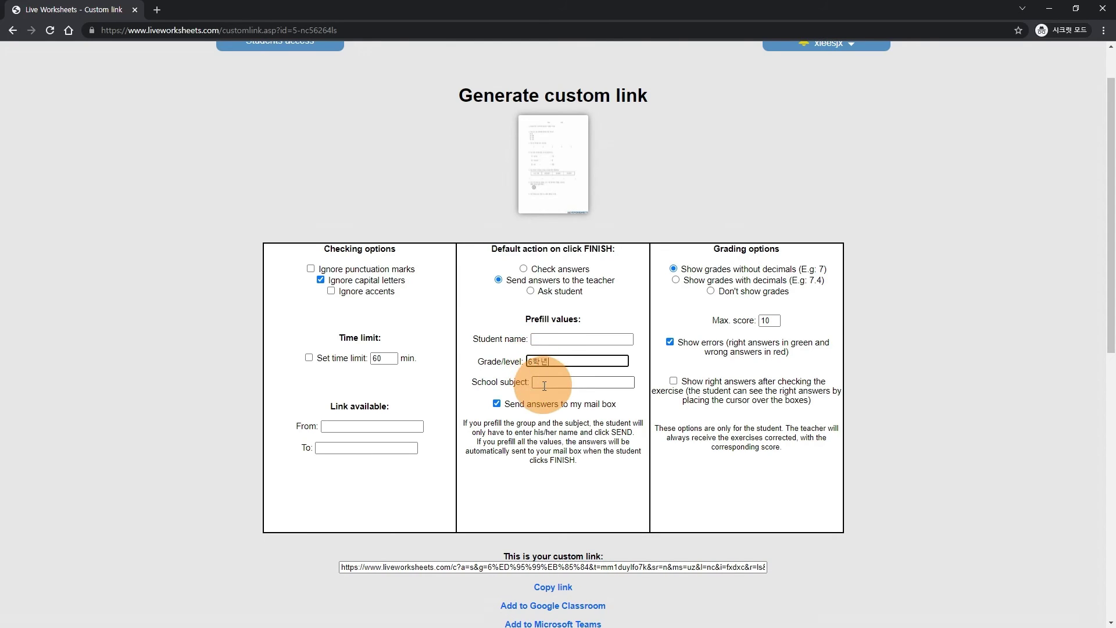
pyautogui.click(533, 382)
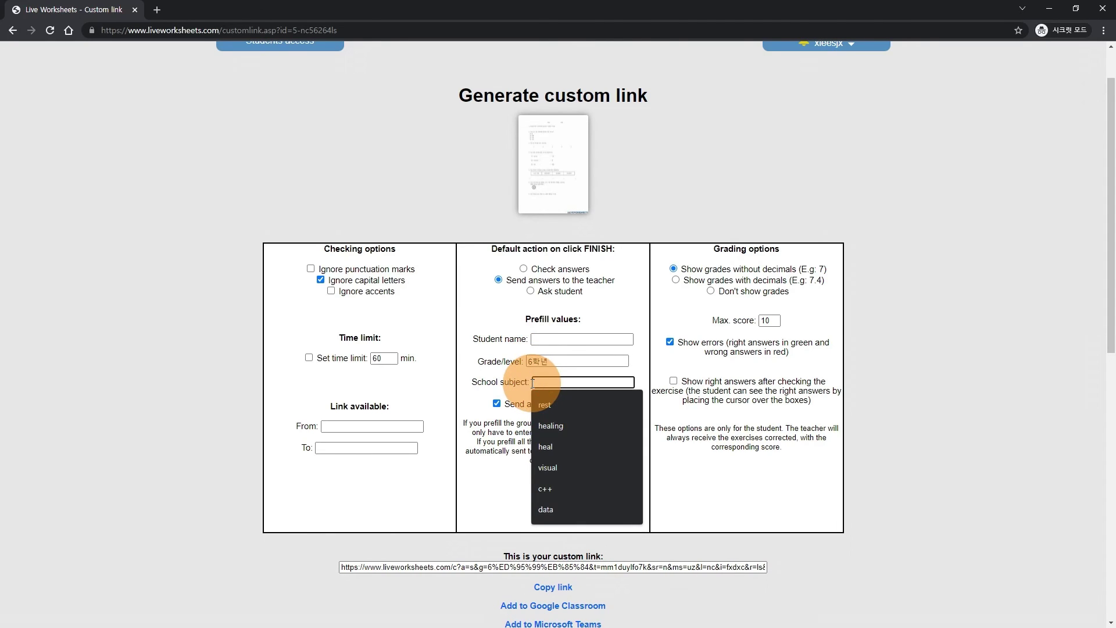
pyautogui.click(533, 382)
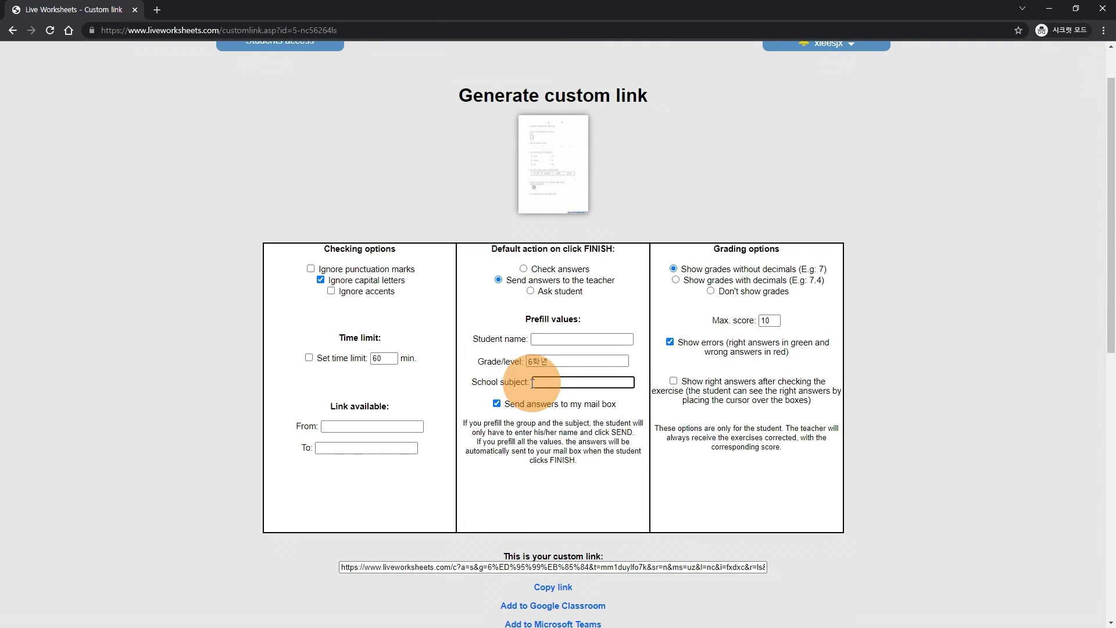
pyautogui.write('통합')
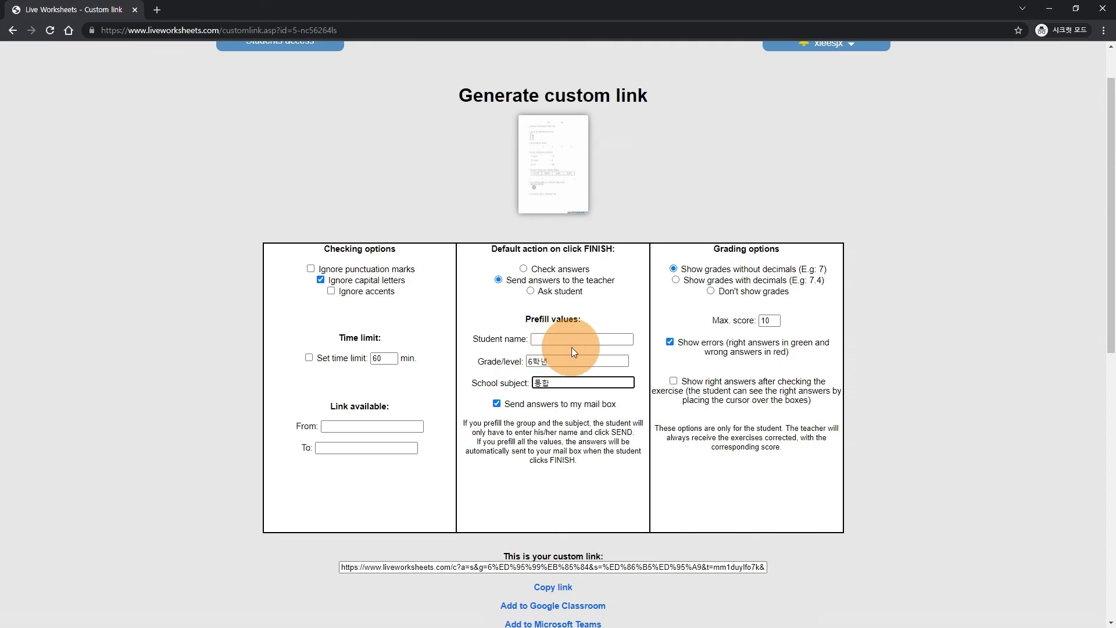
pyautogui.scroll(-1, 541, 352)
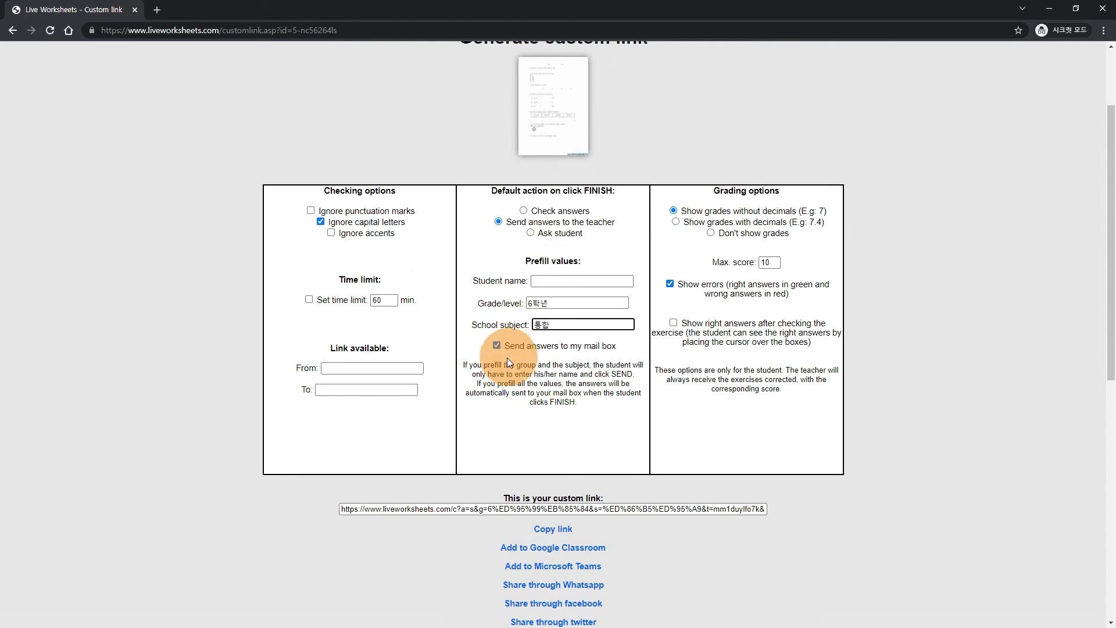
pyautogui.scroll(-1, 559, 443)
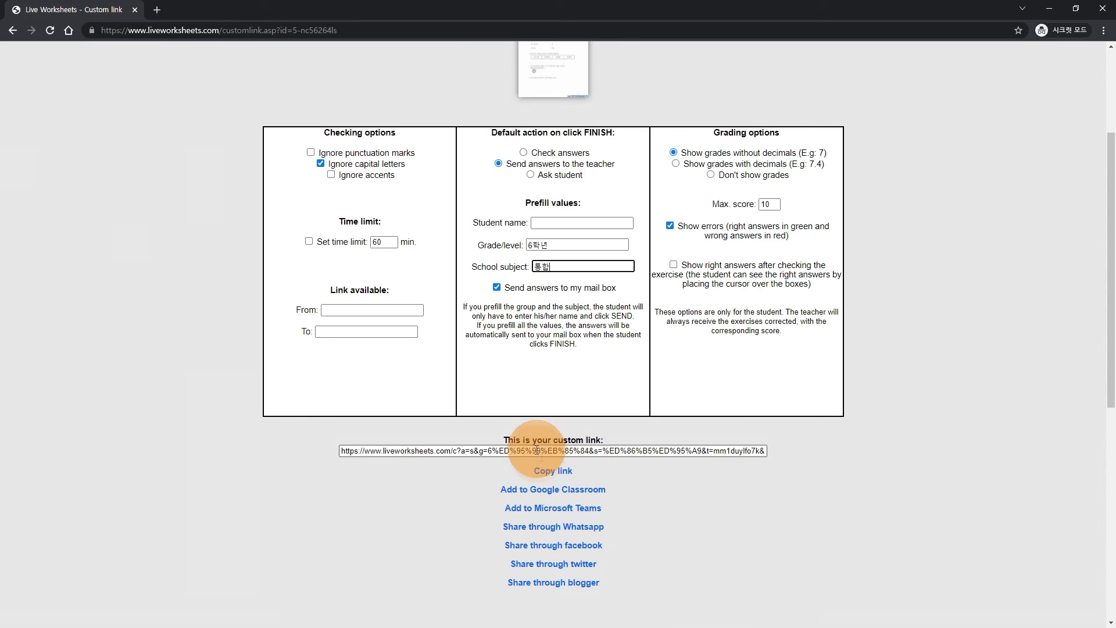
# - Copy the custom link, recheck the 학년 and 통합 values, and copy it again
pyautogui.click(562, 473)
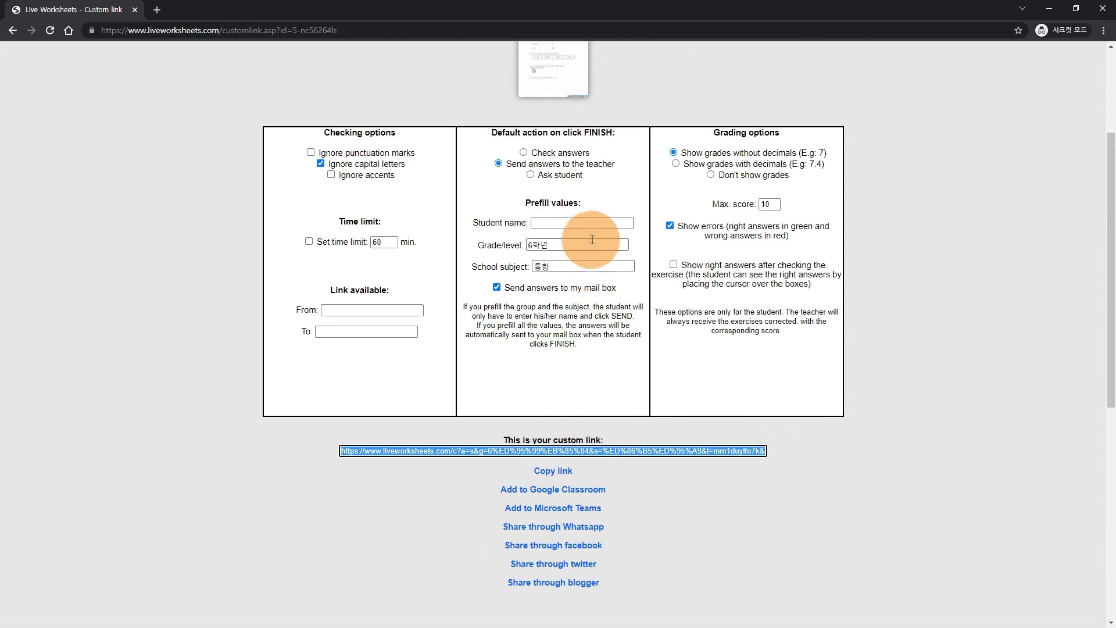
pyautogui.doubleClick(570, 246)
pyautogui.doubleClick(555, 268)
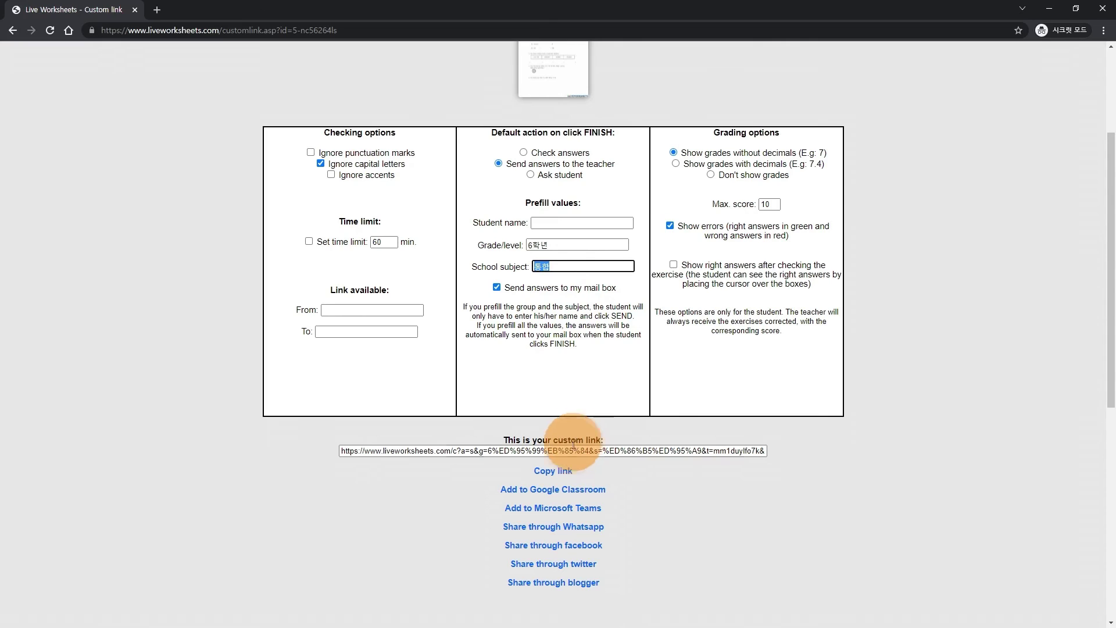
pyautogui.click(554, 471)
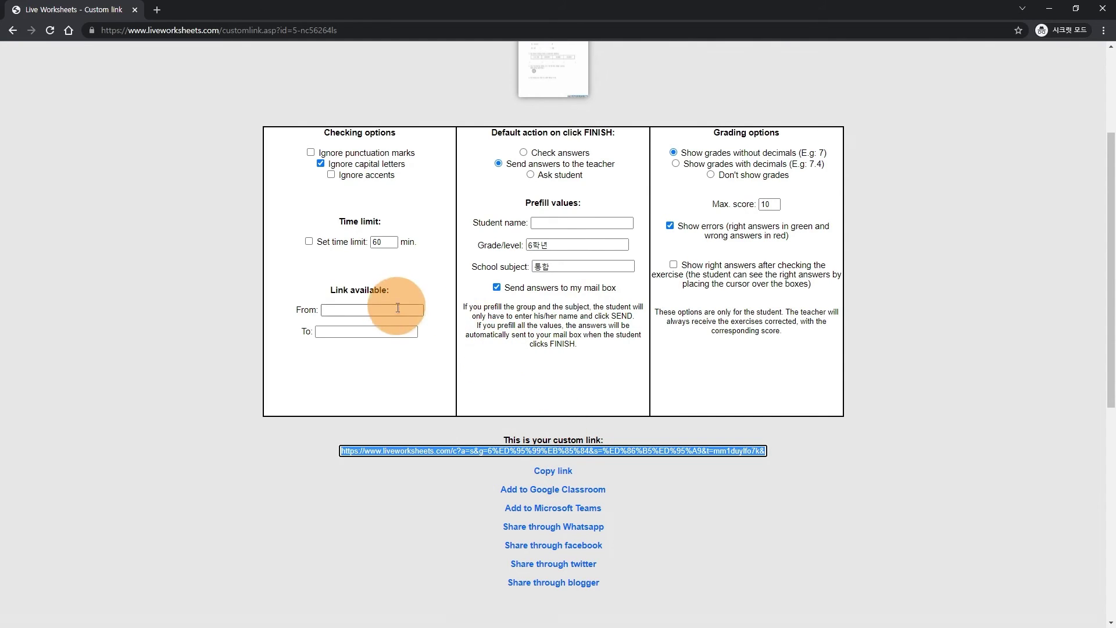
pyautogui.scroll(3, 486, 336)
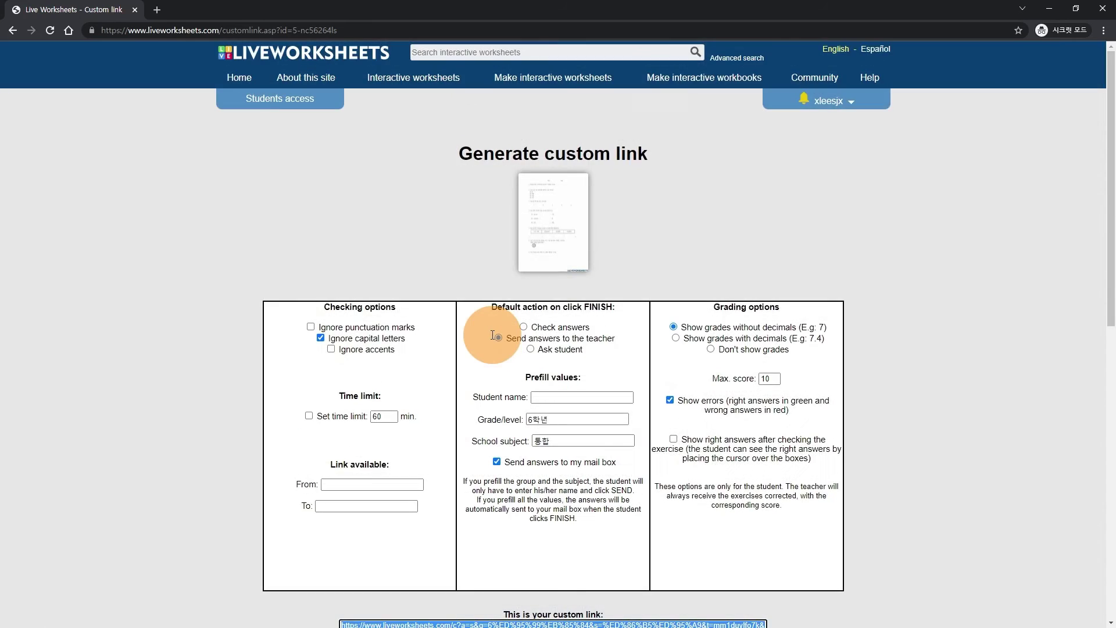
pyautogui.scroll(-4, 490, 336)
pyautogui.scroll(-1, 491, 336)
pyautogui.scroll(2, 465, 331)
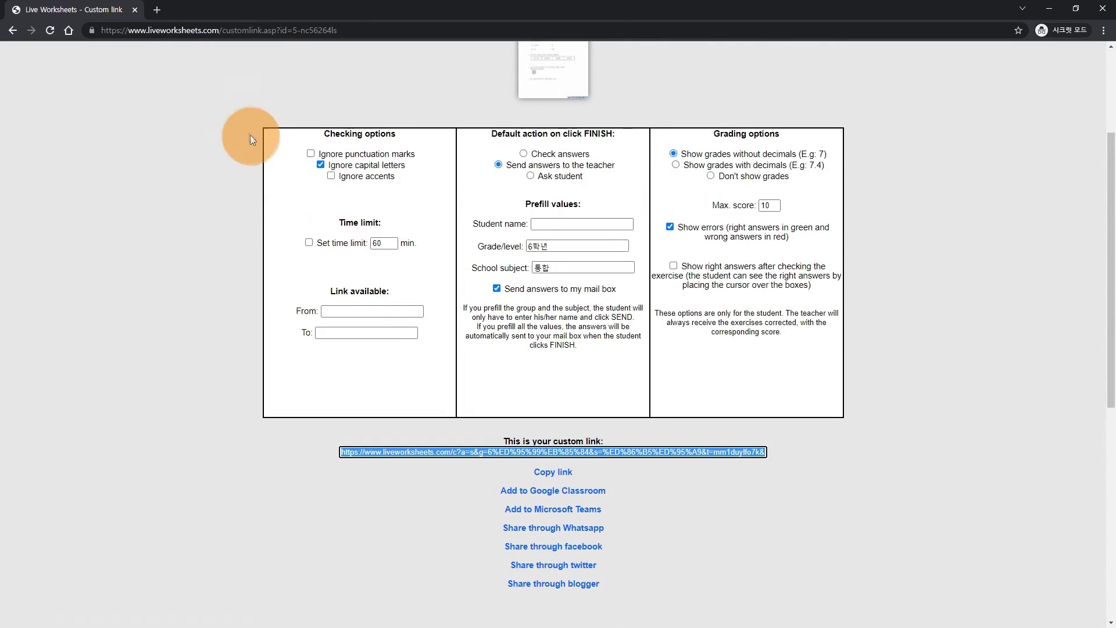
# - Load the worksheet's custom link in a new incognito tab
pyautogui.click(157, 11)
pyautogui.click(182, 27)
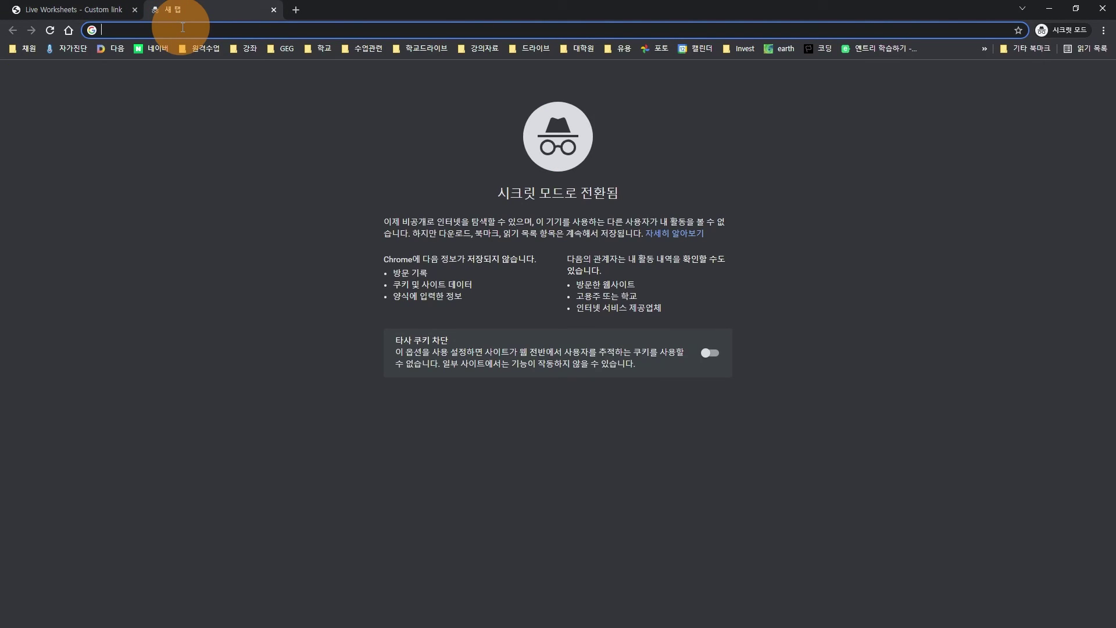
pyautogui.hotkey('ctrl', 'v')
pyautogui.press('Return')
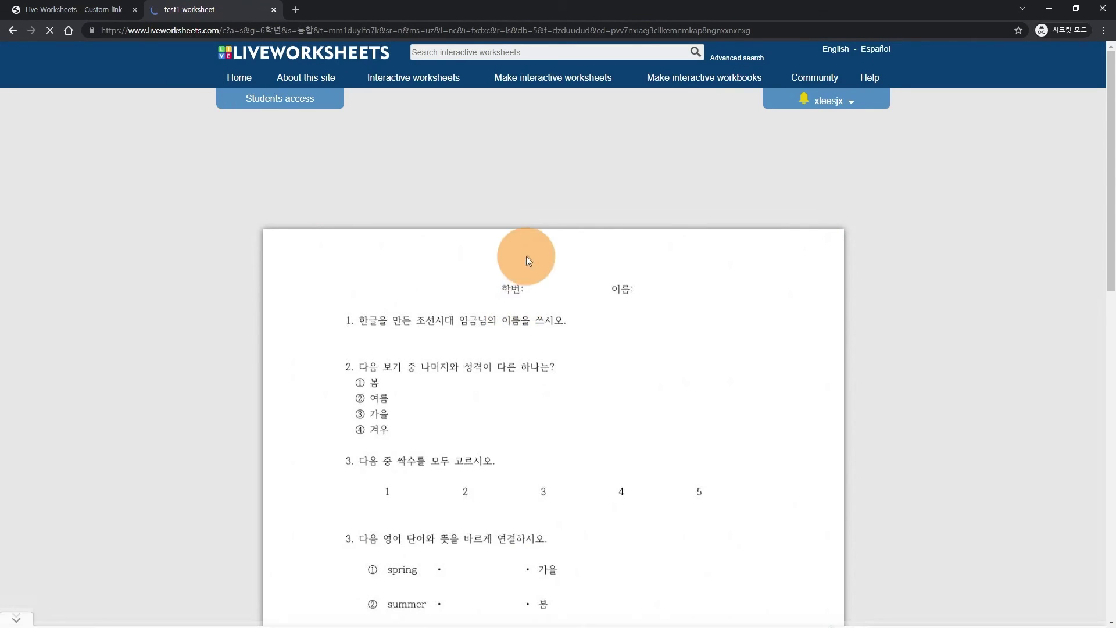
# - Enter the student number and a student name, and answer question 1 with 세종대왕
pyautogui.scroll(-1, 550, 239)
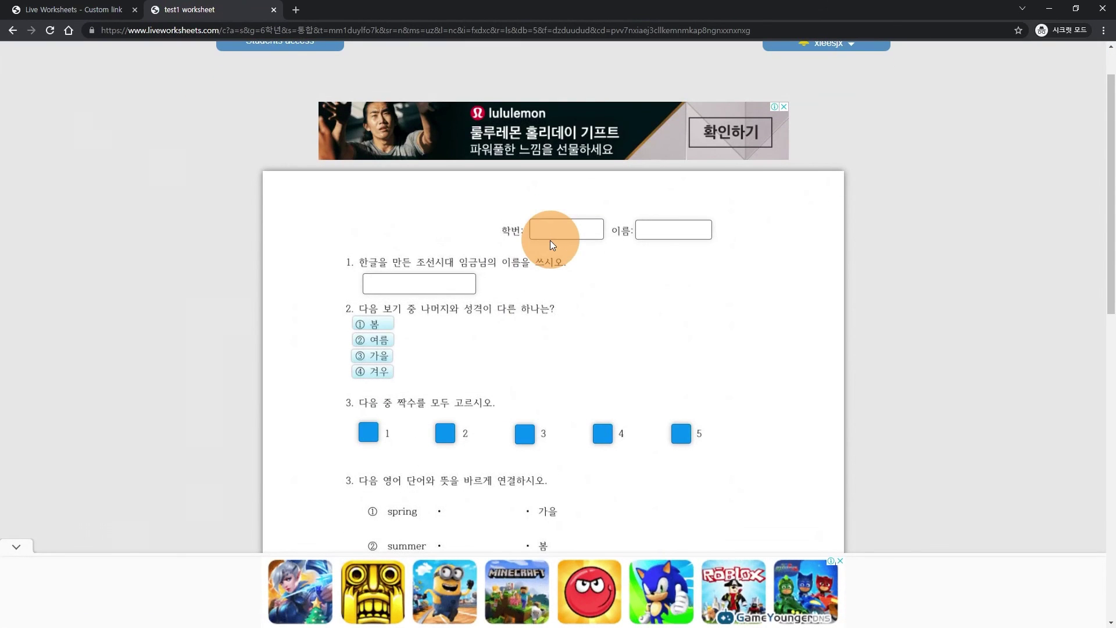
pyautogui.click(559, 236)
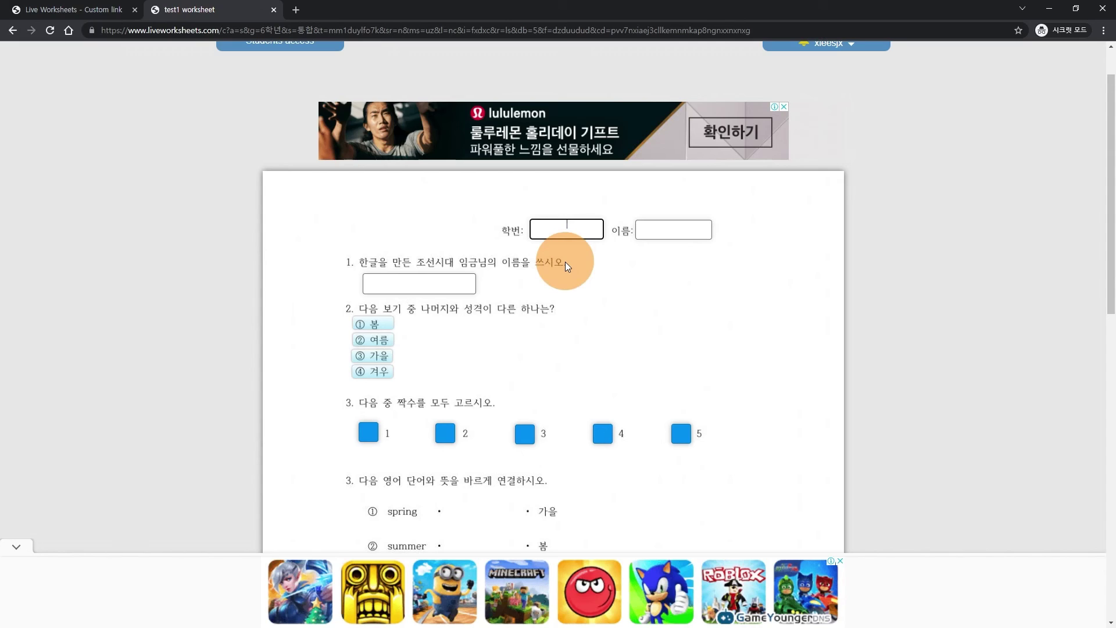
pyautogui.write('6101')
pyautogui.press('Tab')
pyautogui.write('홍길동')
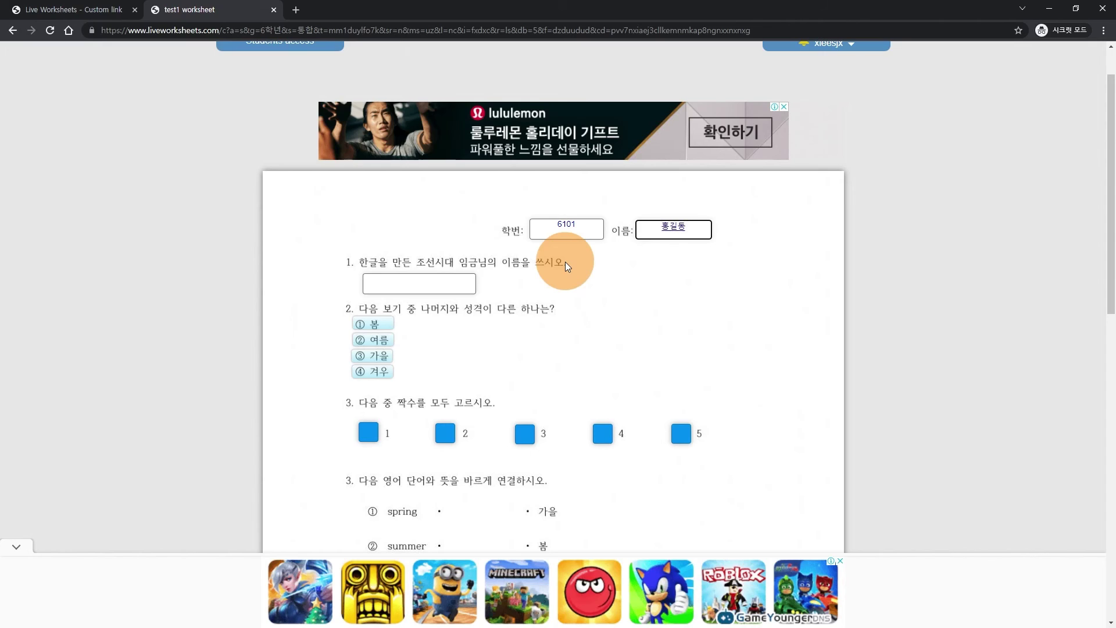
pyautogui.click(445, 285)
pyautogui.write('세종댕')
pyautogui.write('왕')
# - Choose ④ 겨우 for question 2 and tick the even numbers 2 and 4 in question 3
pyautogui.click(367, 372)
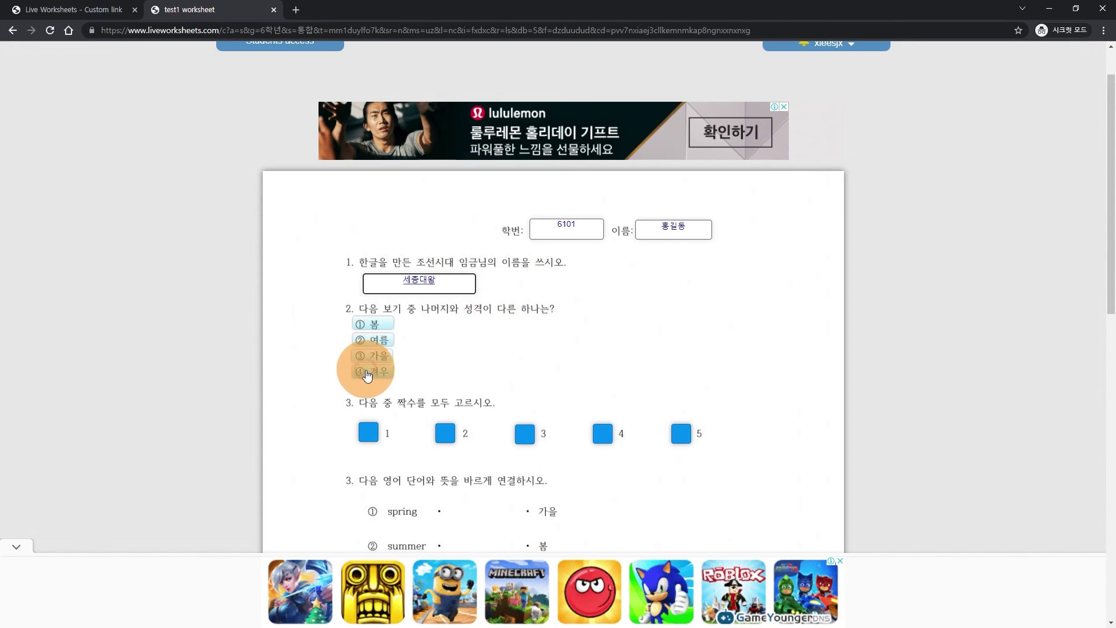
pyautogui.scroll(-1, 433, 361)
pyautogui.click(443, 375)
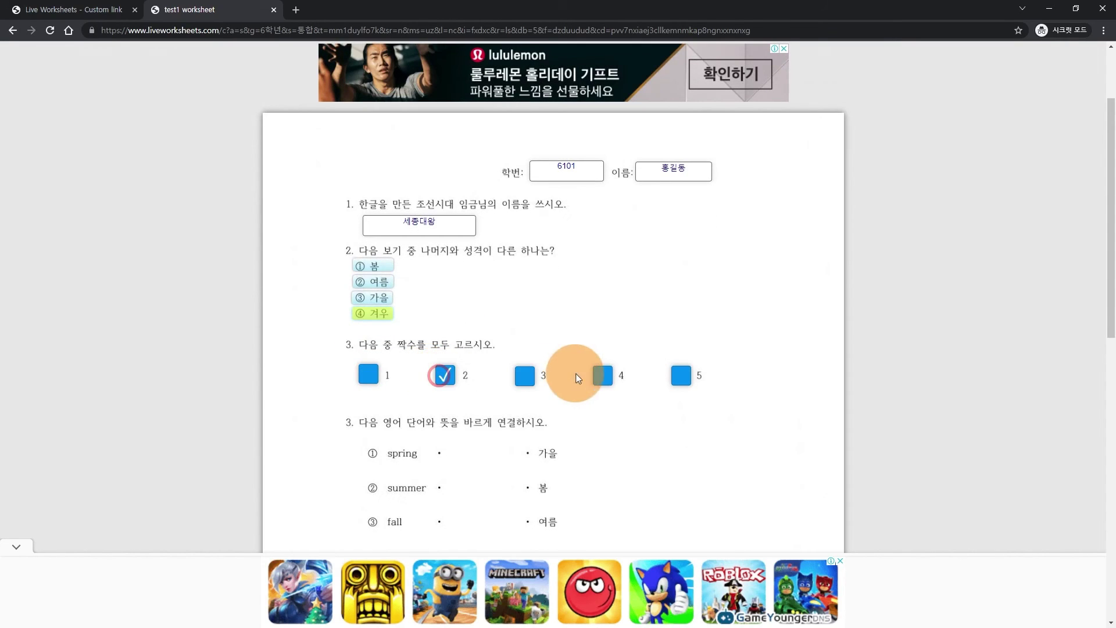
pyautogui.click(602, 375)
# - Match spring to 봄, summer to 여름 and fall to 가을
pyautogui.scroll(-2, 432, 342)
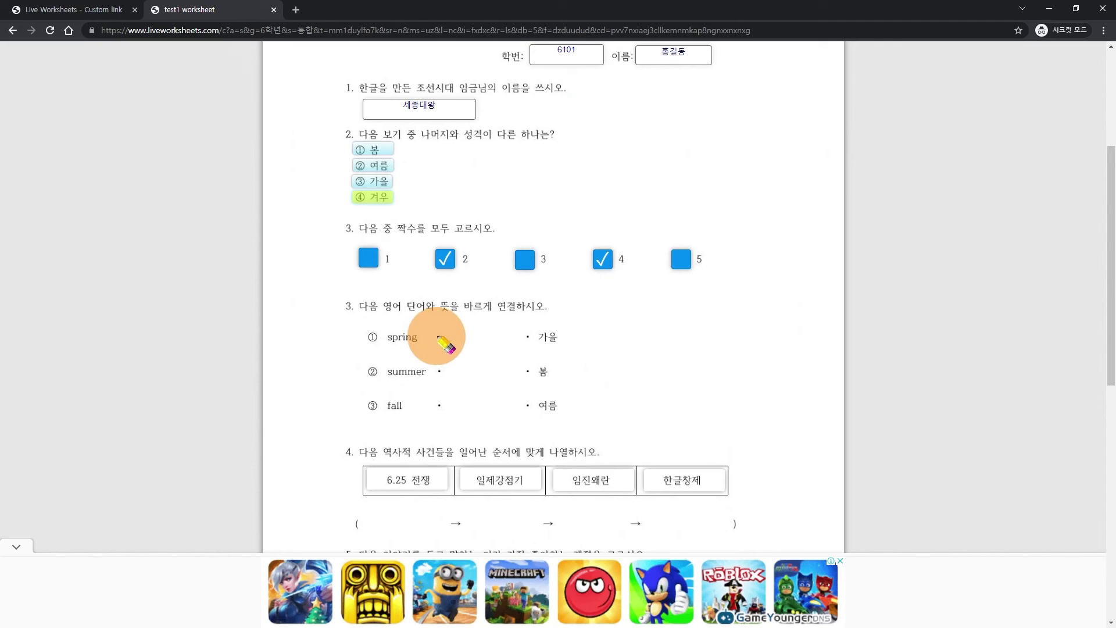
pyautogui.moveTo(439, 336); pyautogui.dragTo(527, 372)
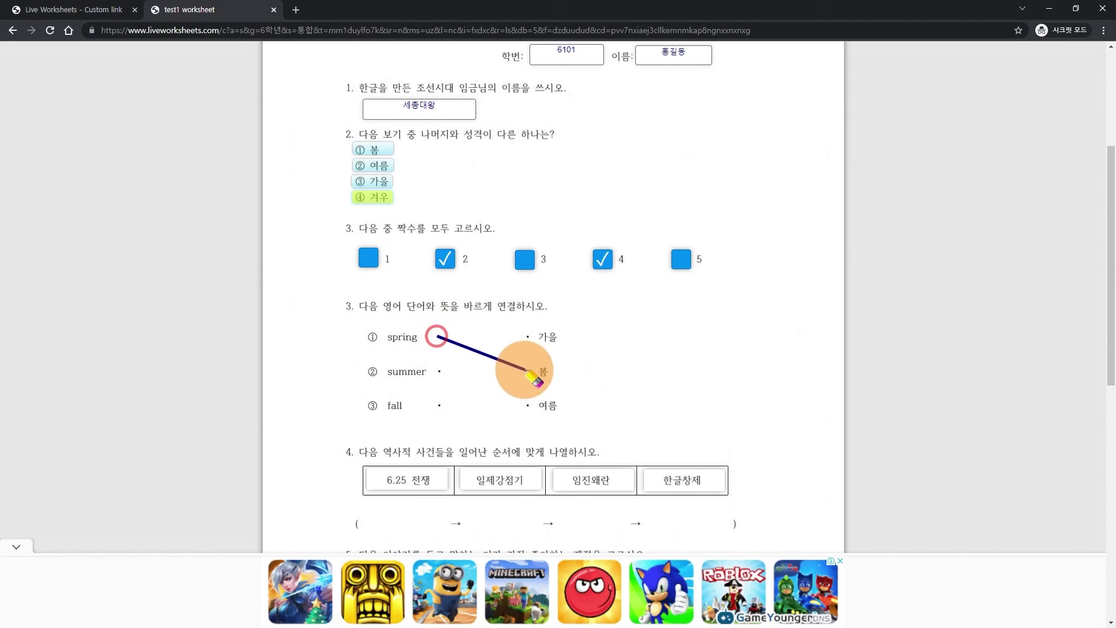
pyautogui.moveTo(439, 371); pyautogui.dragTo(528, 404)
pyautogui.moveTo(440, 405); pyautogui.dragTo(528, 337)
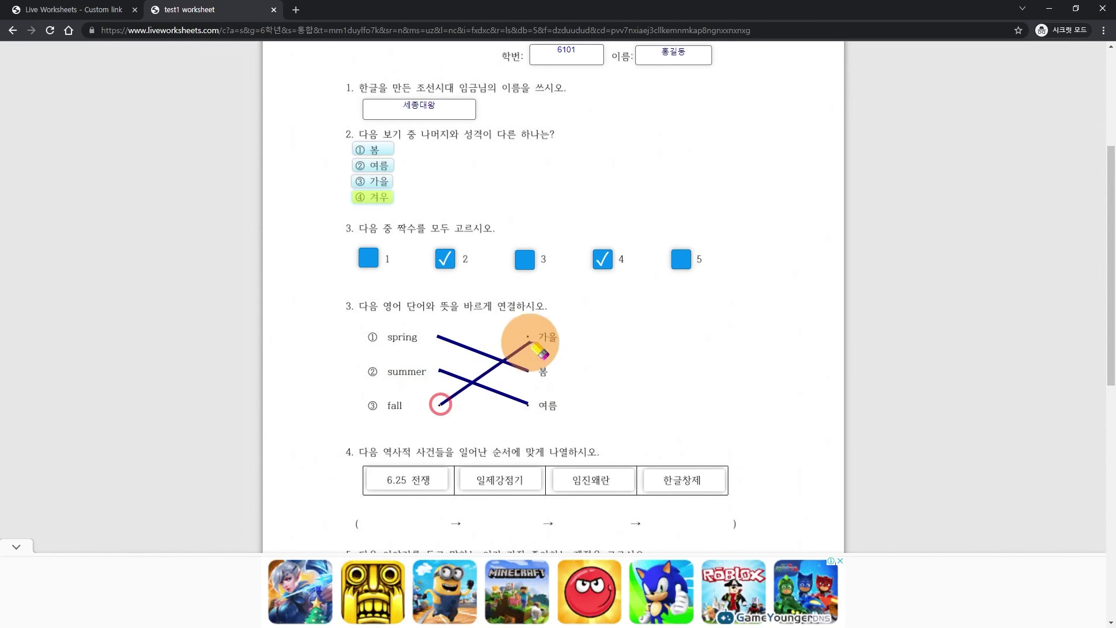
# - Order the events as 한글창제, 임진왜란, 일제강점기, 6.25 전쟁
pyautogui.scroll(-2, 550, 323)
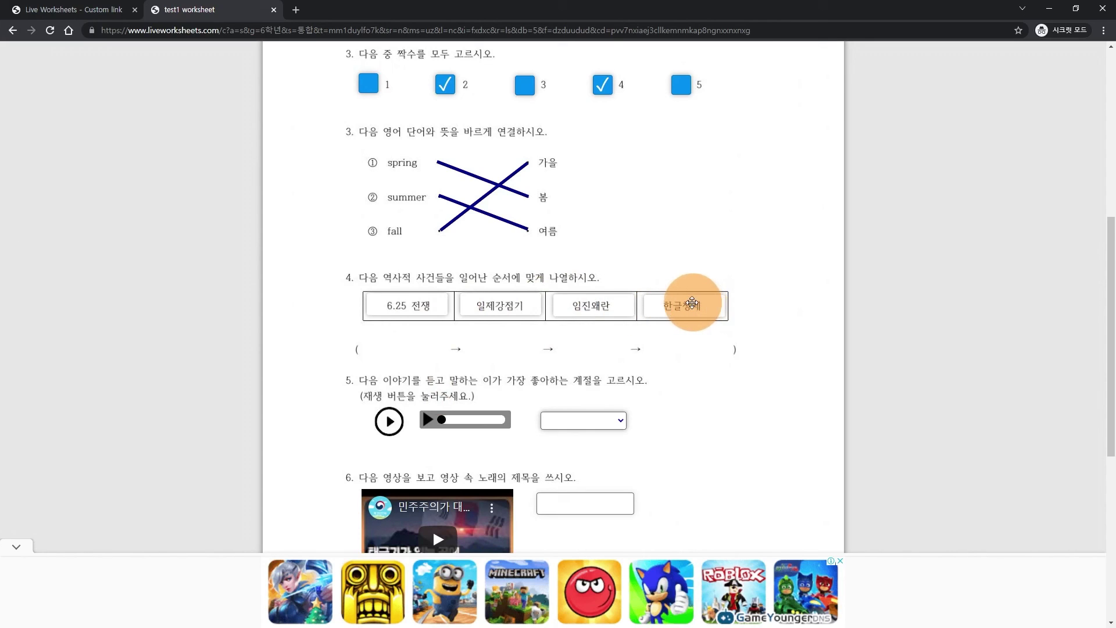
pyautogui.moveTo(684, 305); pyautogui.dragTo(406, 345)
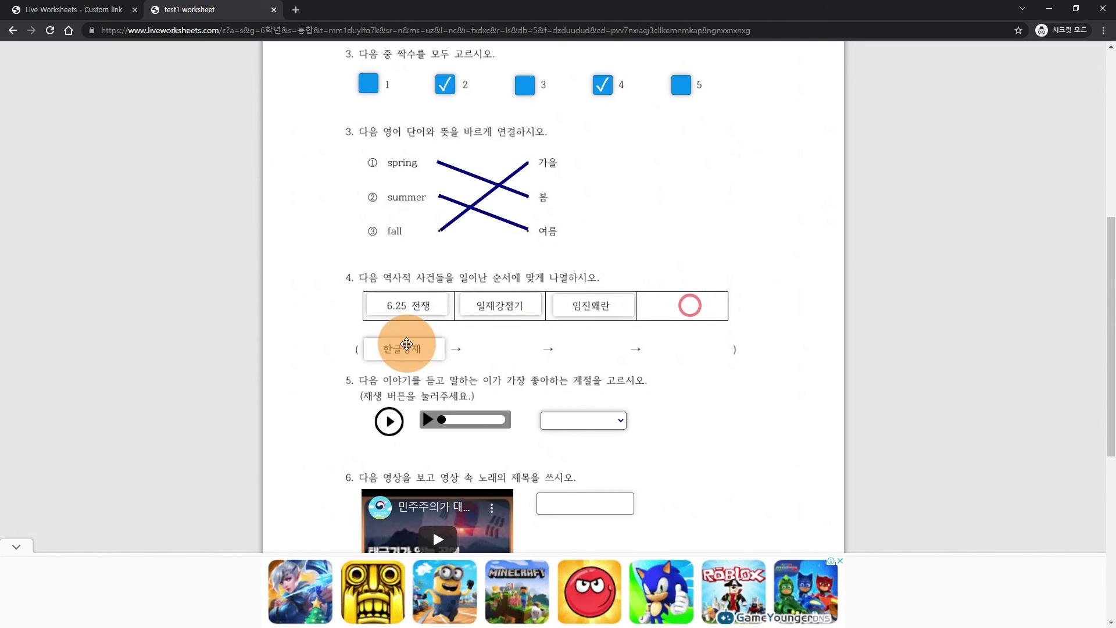
pyautogui.moveTo(569, 303); pyautogui.dragTo(500, 347)
pyautogui.moveTo(508, 304); pyautogui.dragTo(592, 348)
pyautogui.moveTo(404, 300); pyautogui.dragTo(679, 341)
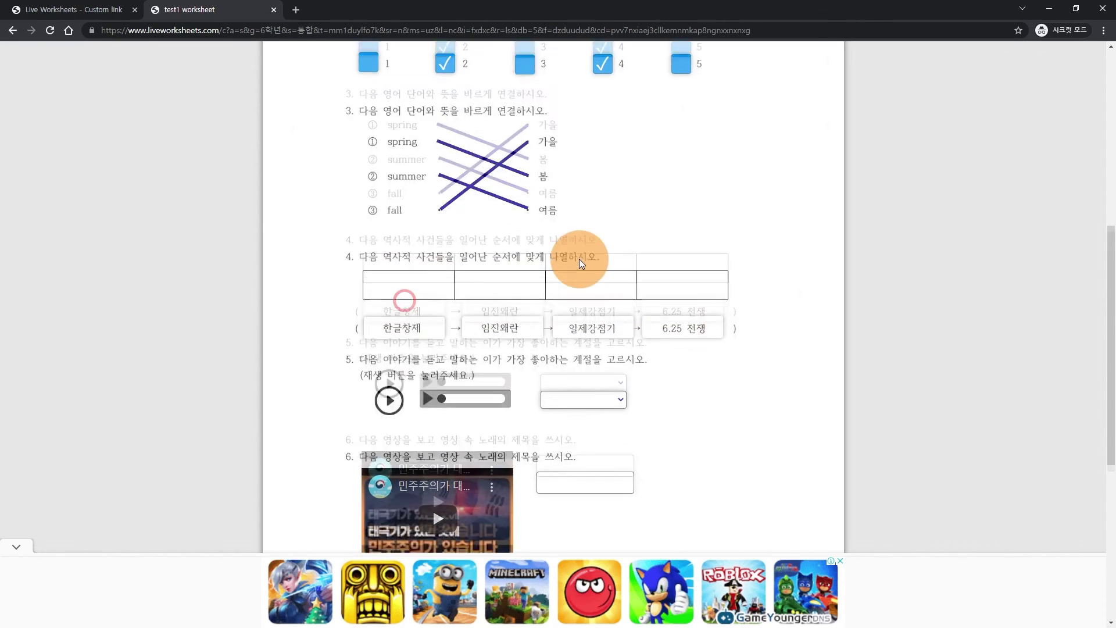
# - Play question 5's story audio and choose summer as its answer
pyautogui.scroll(-1, 579, 259)
pyautogui.scroll(-1, 515, 265)
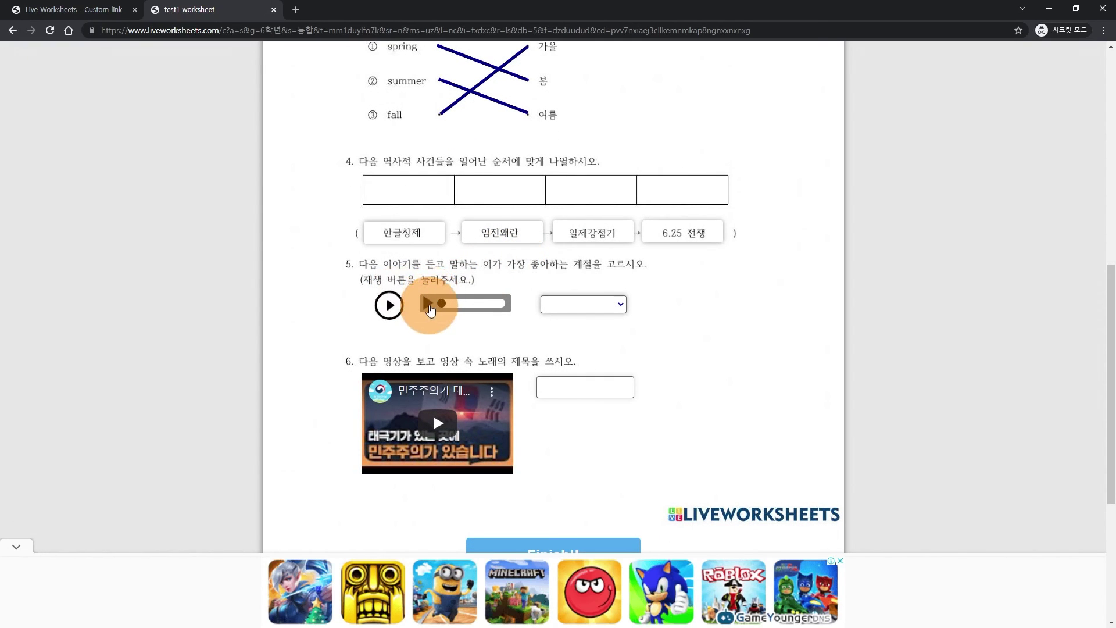
pyautogui.click(429, 304)
pyautogui.click(388, 313)
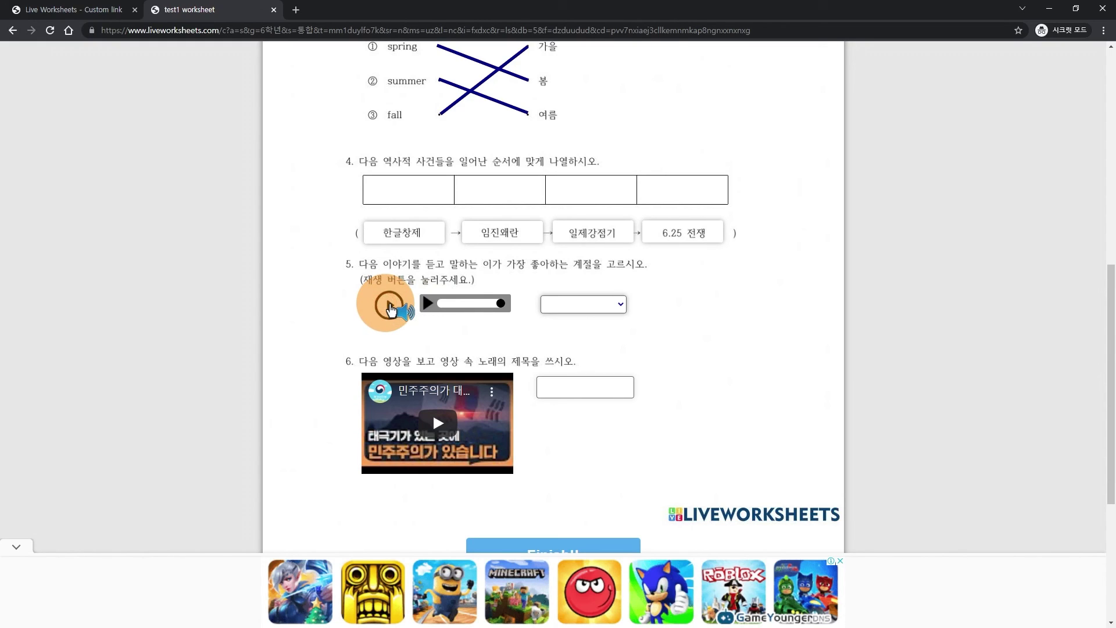
pyautogui.click(619, 305)
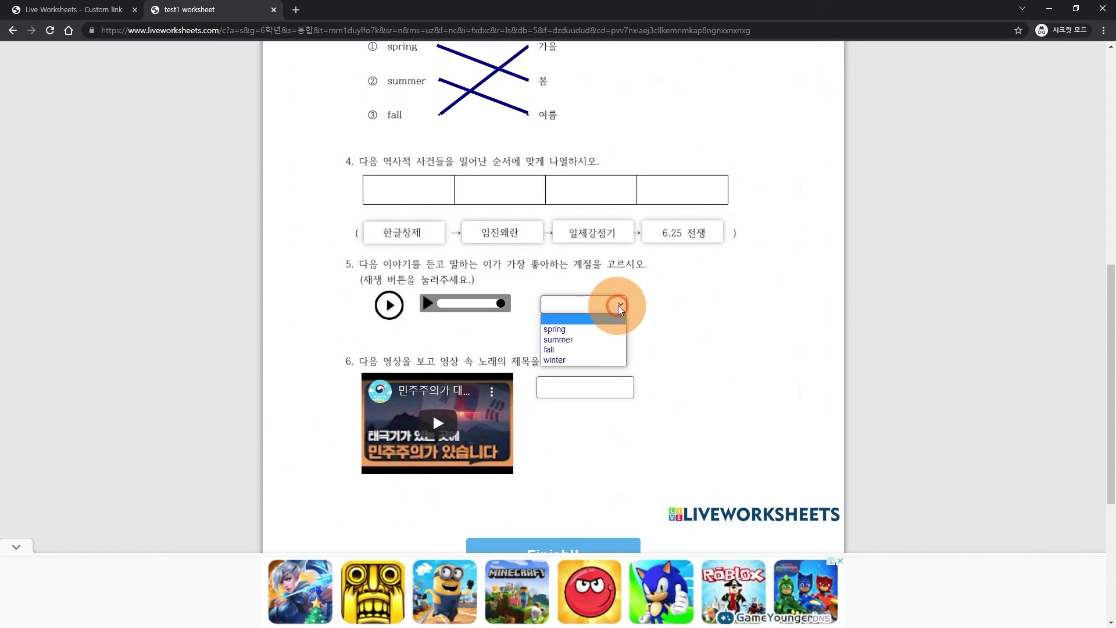
pyautogui.click(566, 340)
# - Play and pause question 6's video, then go to its answer box
pyautogui.scroll(-1, 432, 354)
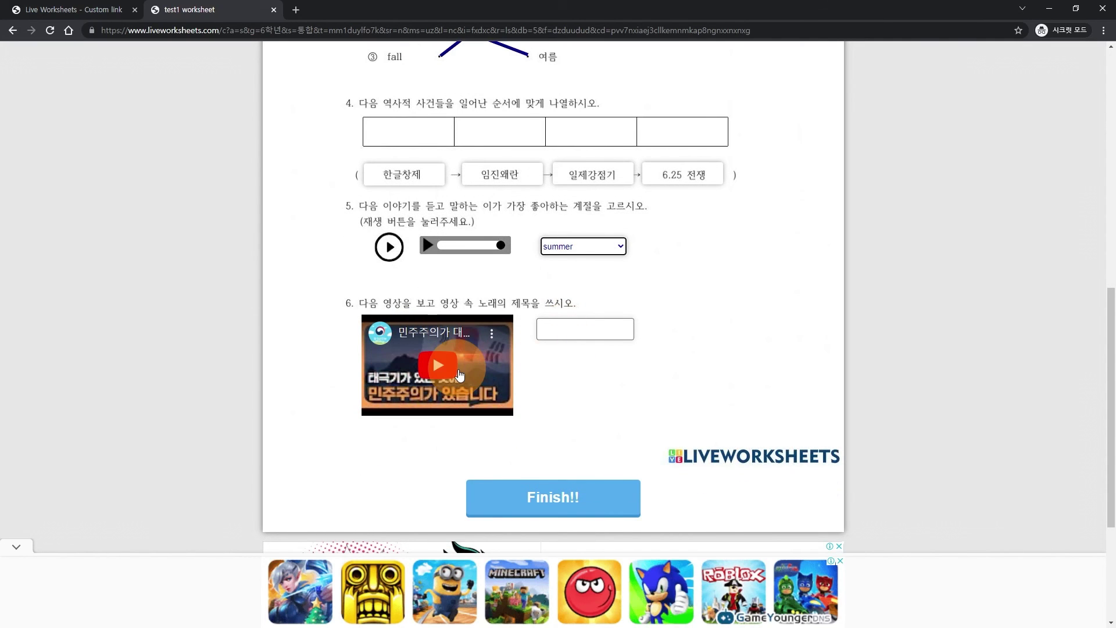
pyautogui.click(438, 371)
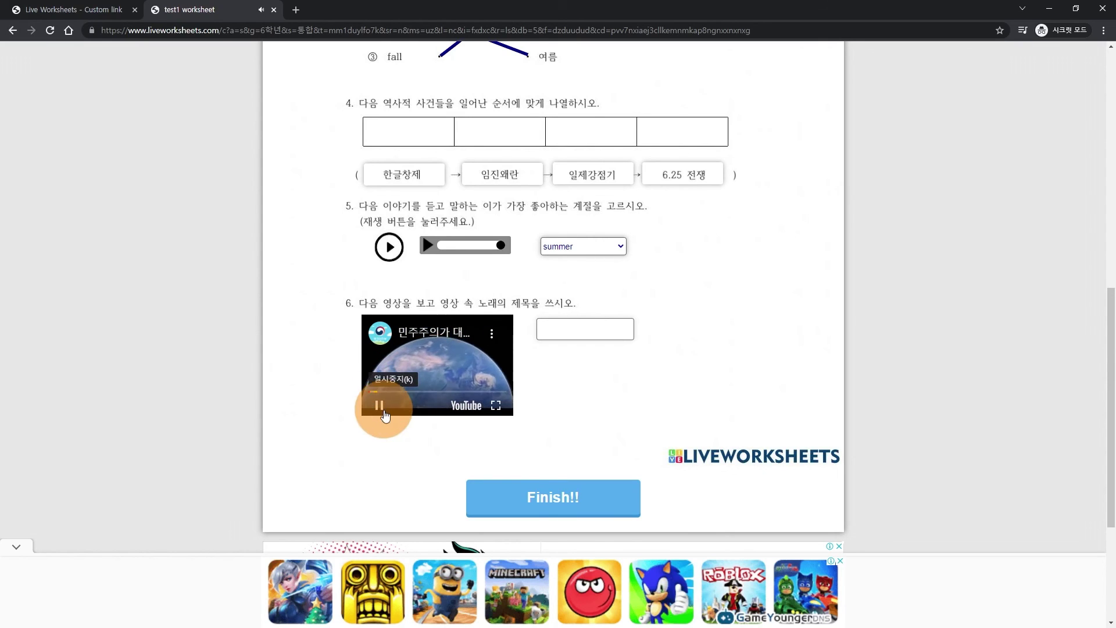
pyautogui.click(381, 409)
pyautogui.click(580, 329)
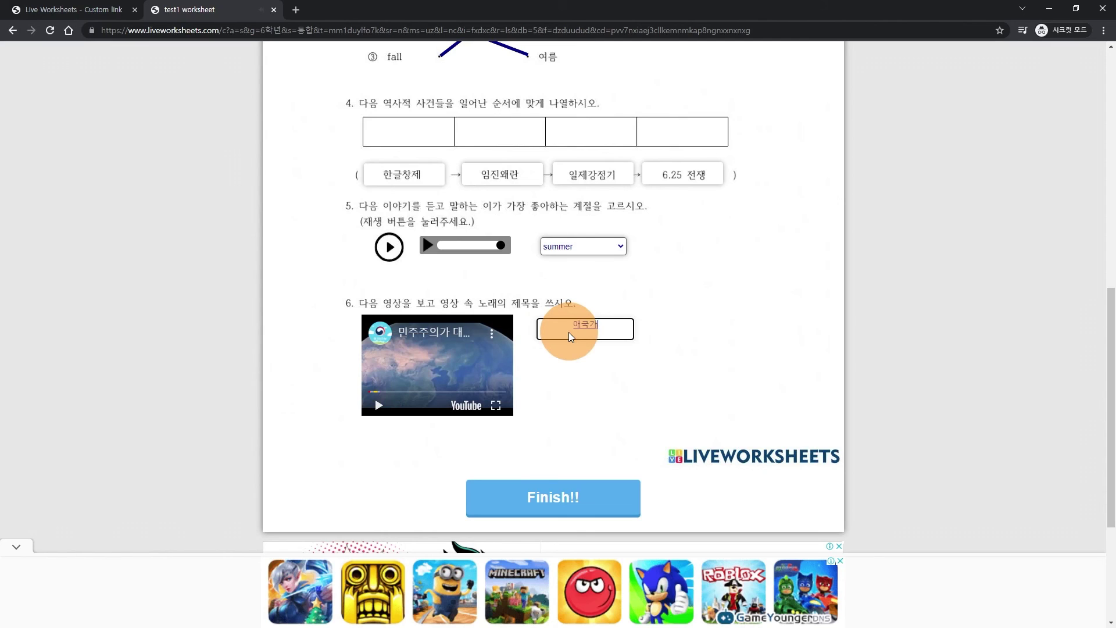
# - Finish the worksheet and send the answers under the student's number and name
pyautogui.click(554, 502)
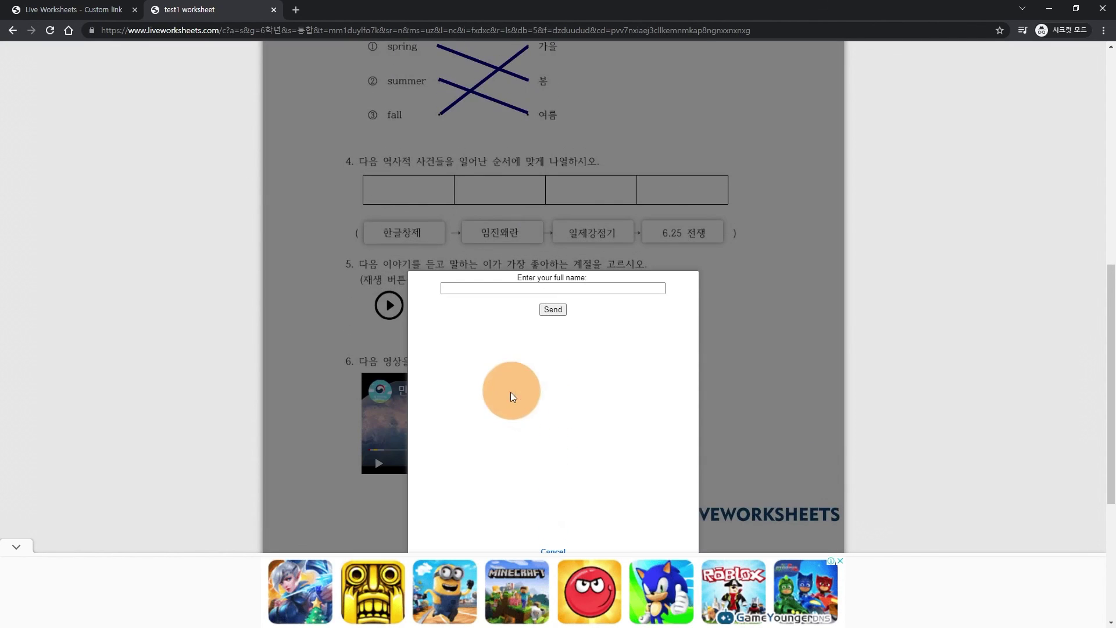
pyautogui.click(587, 288)
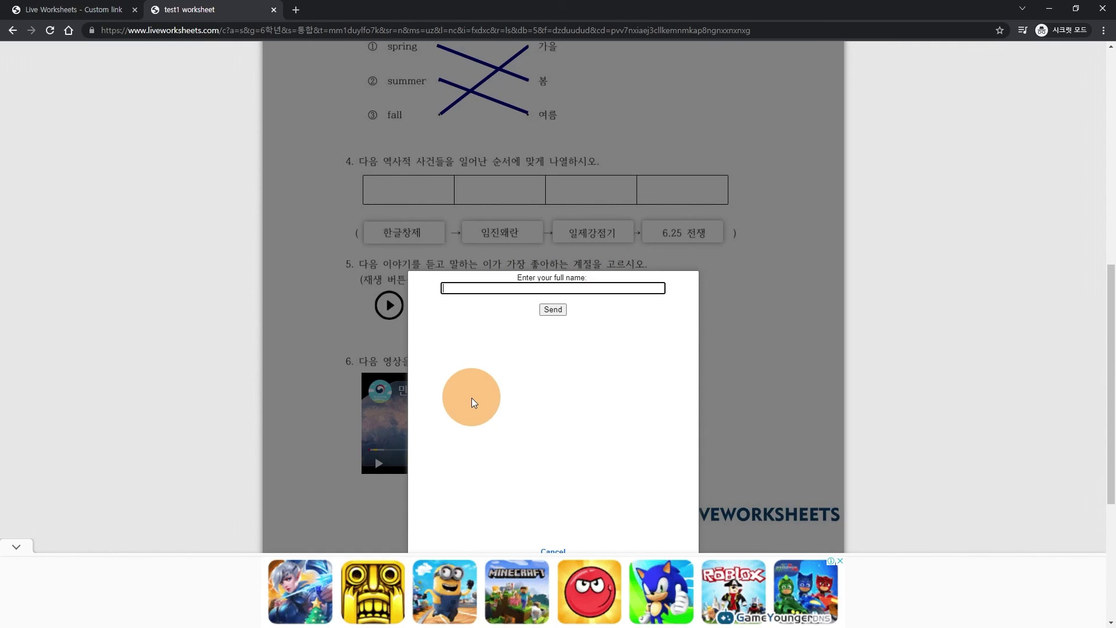
pyautogui.write('6101홍길동')
pyautogui.click(554, 312)
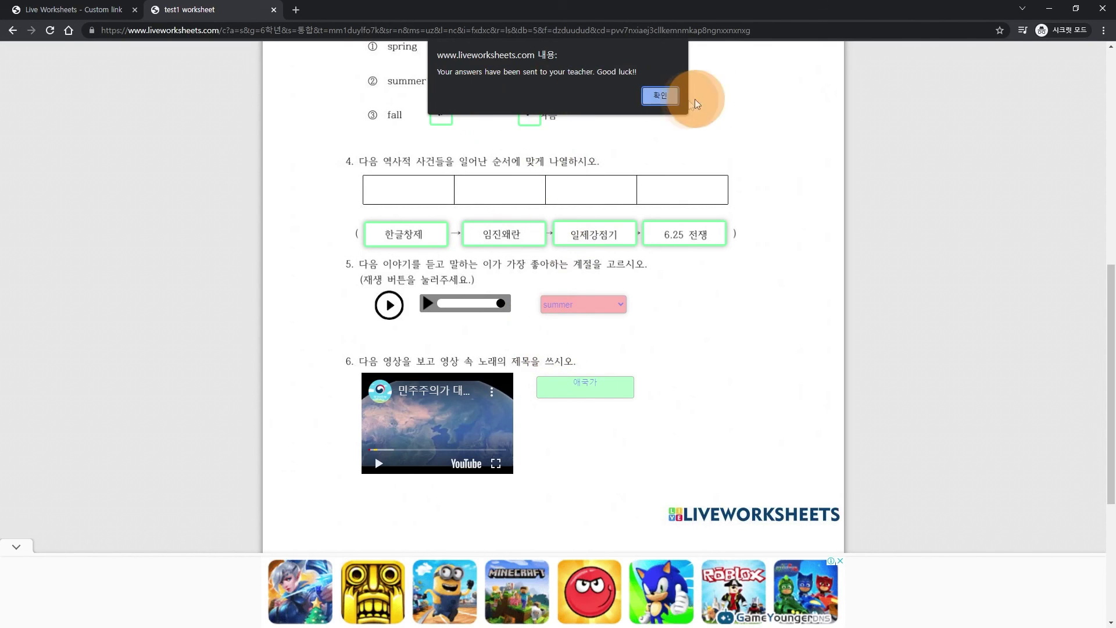
# - Dismiss the sent confirmation and review the 9/10 score
pyautogui.click(659, 94)
pyautogui.scroll(7, 482, 271)
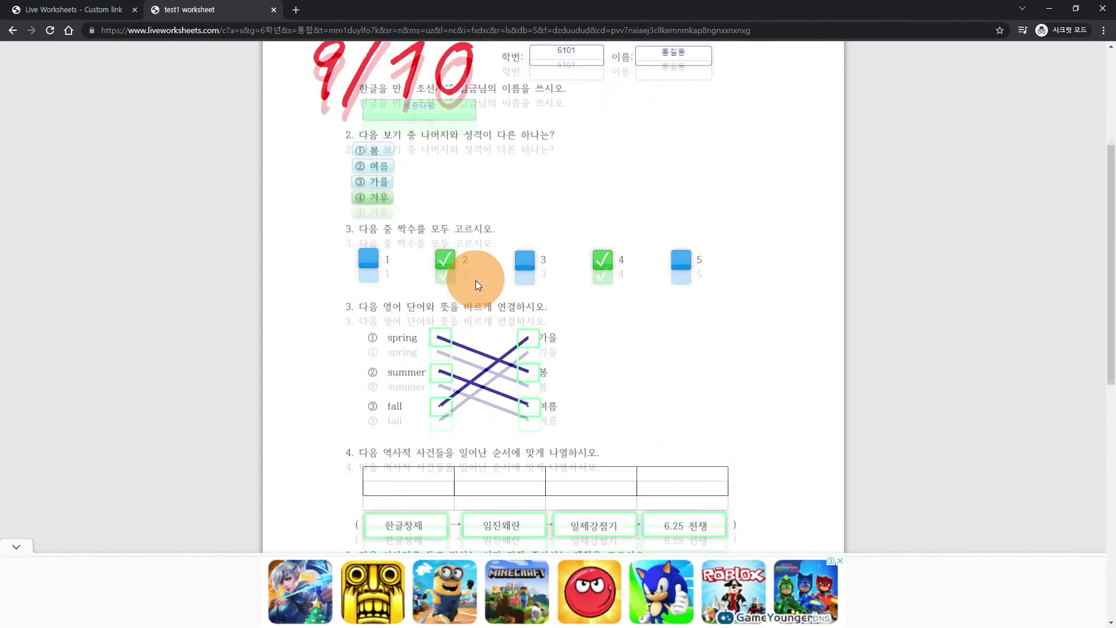
pyautogui.scroll(-6, 382, 259)
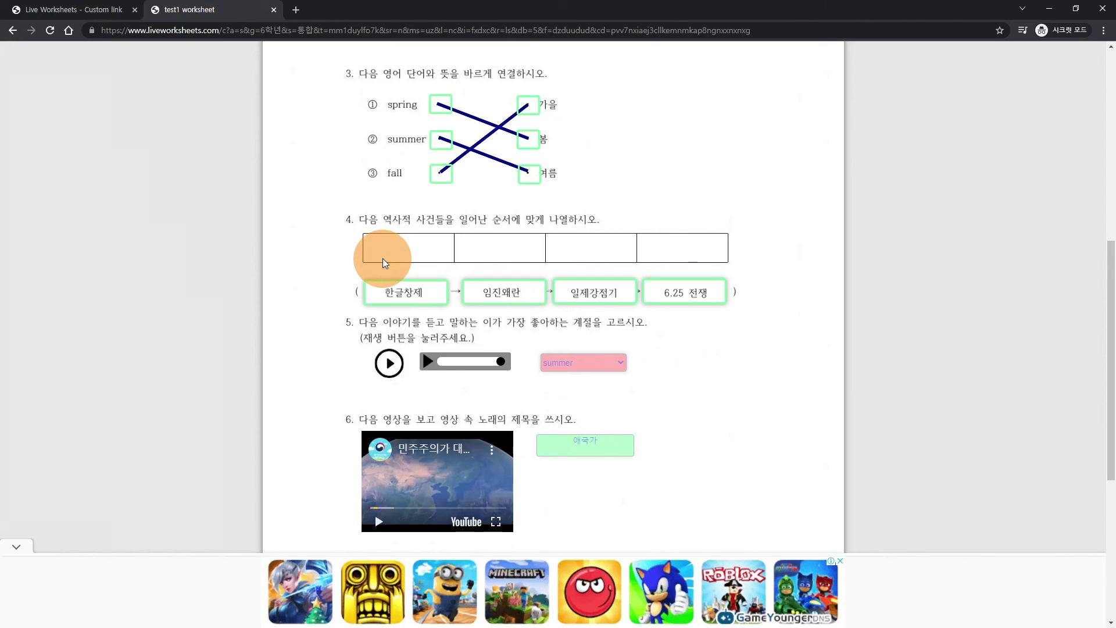
pyautogui.scroll(8, 372, 256)
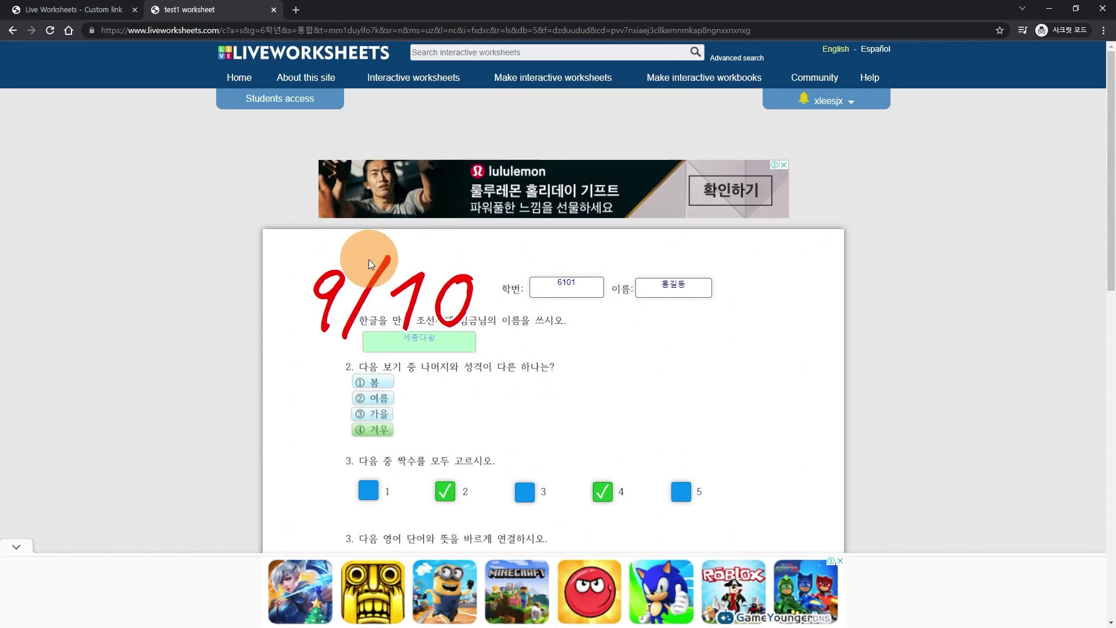
# - Close the test1 worksheet and open My mail box from the account menu
pyautogui.click(275, 12)
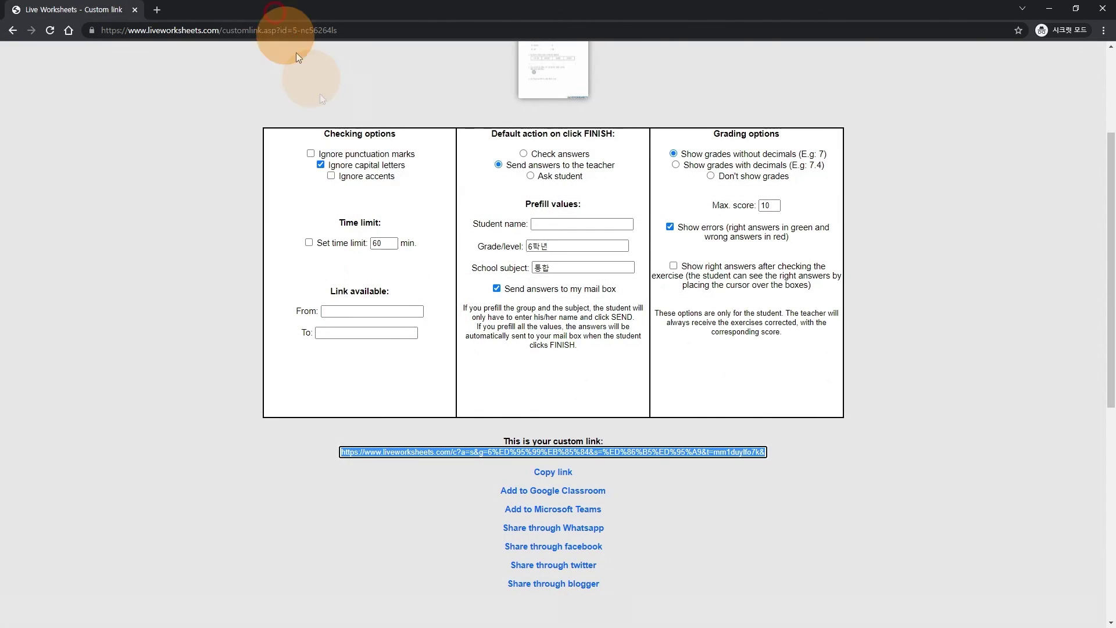
pyautogui.scroll(3, 375, 203)
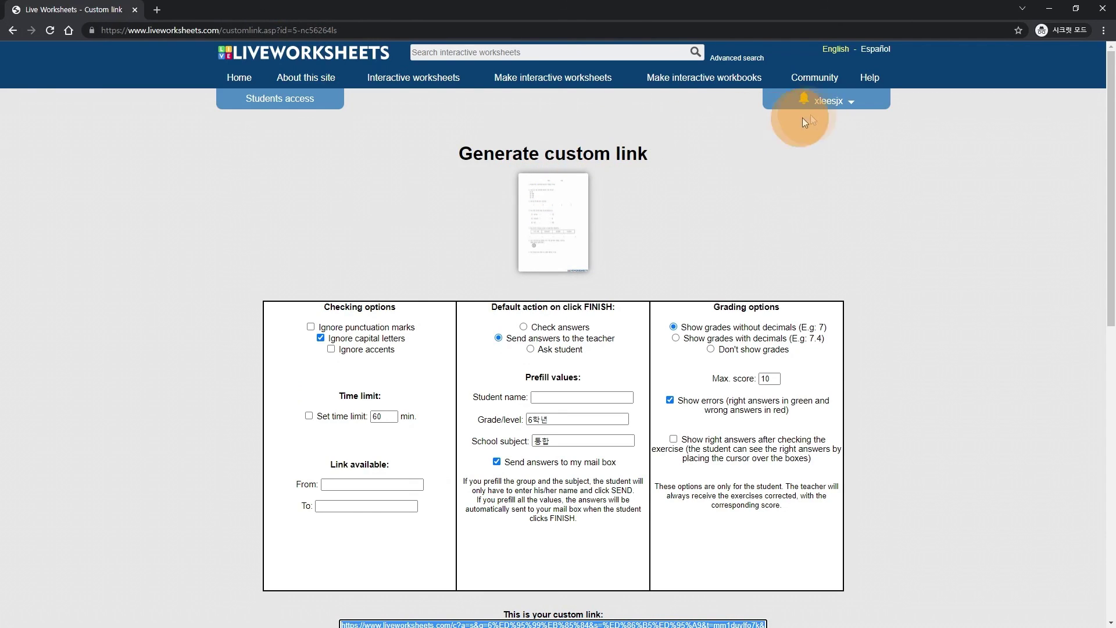
pyautogui.click(851, 105)
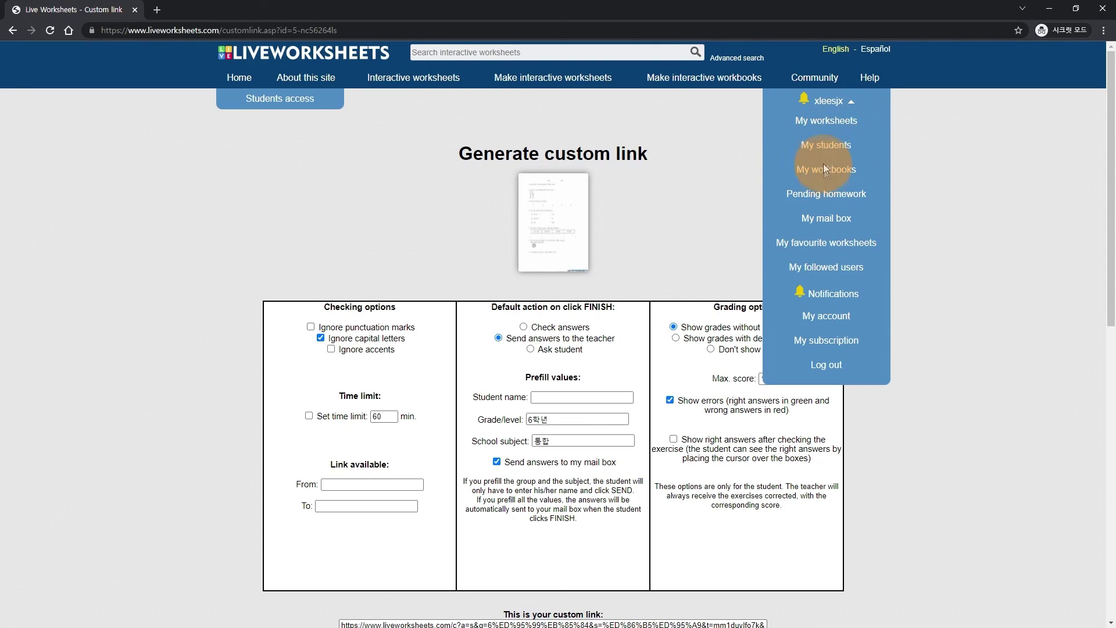
pyautogui.click(824, 220)
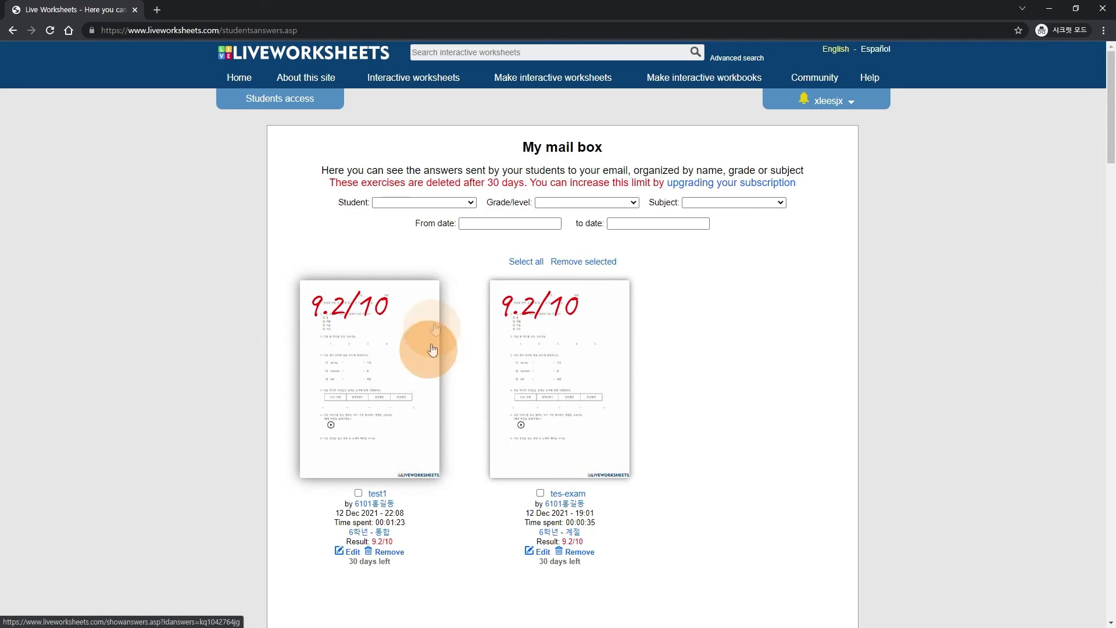
# - Look through the Student, Grade/level and Subject filters without applying any
pyautogui.click(466, 204)
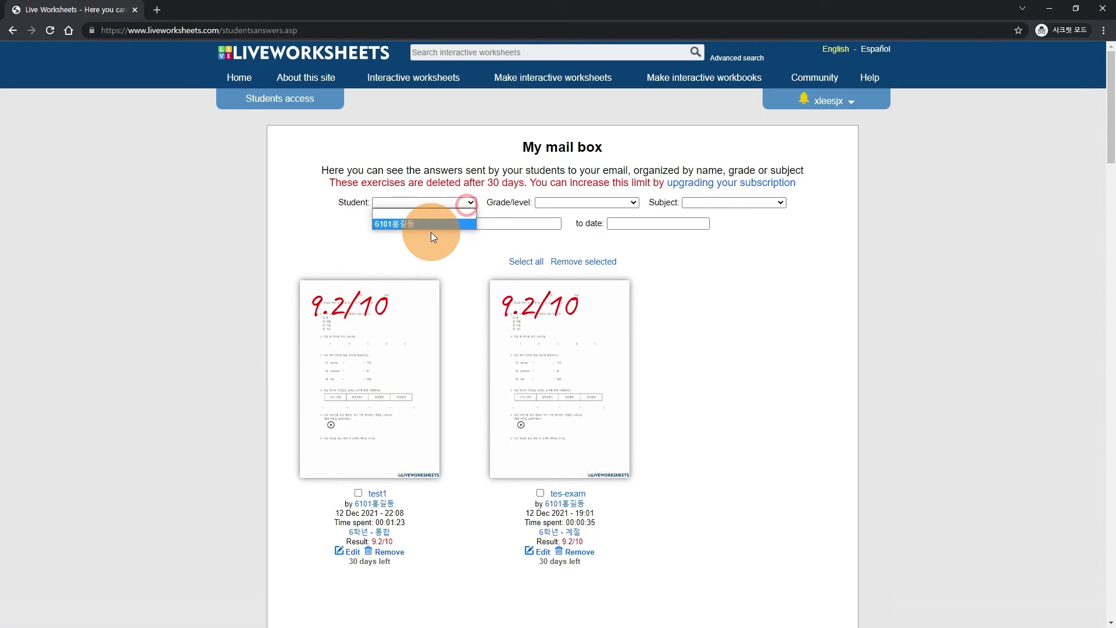
pyautogui.click(632, 203)
pyautogui.click(632, 203)
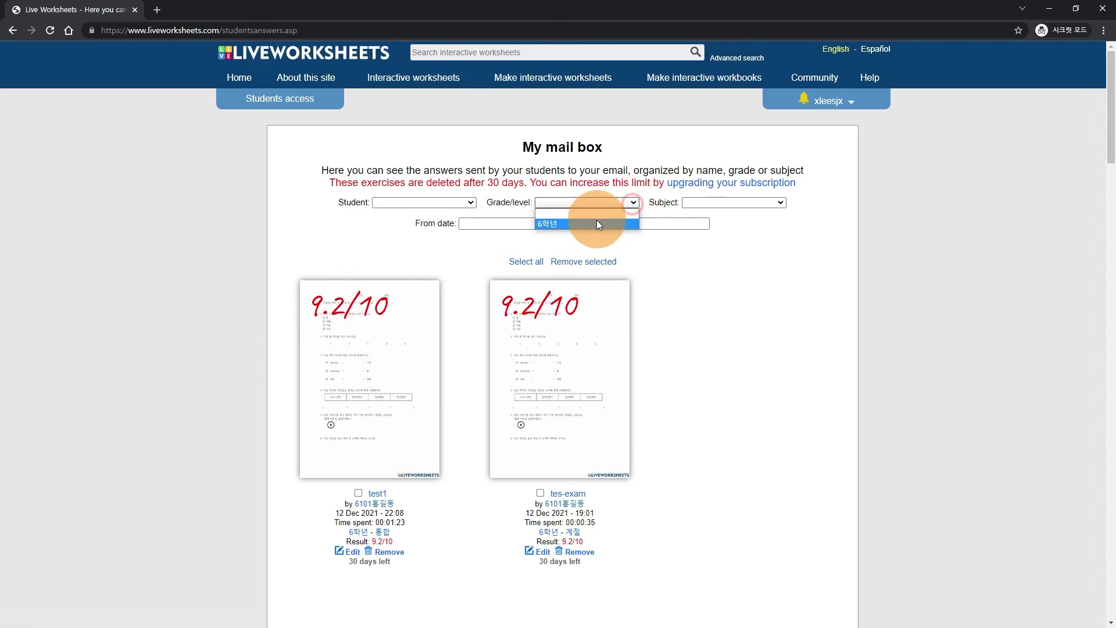
pyautogui.click(776, 202)
pyautogui.click(714, 269)
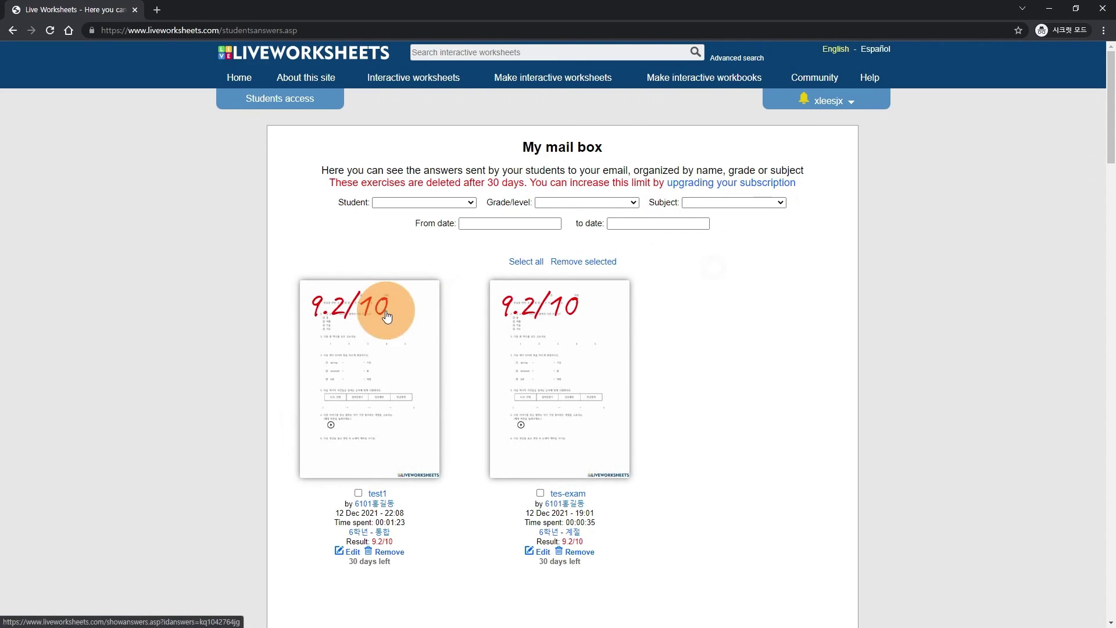